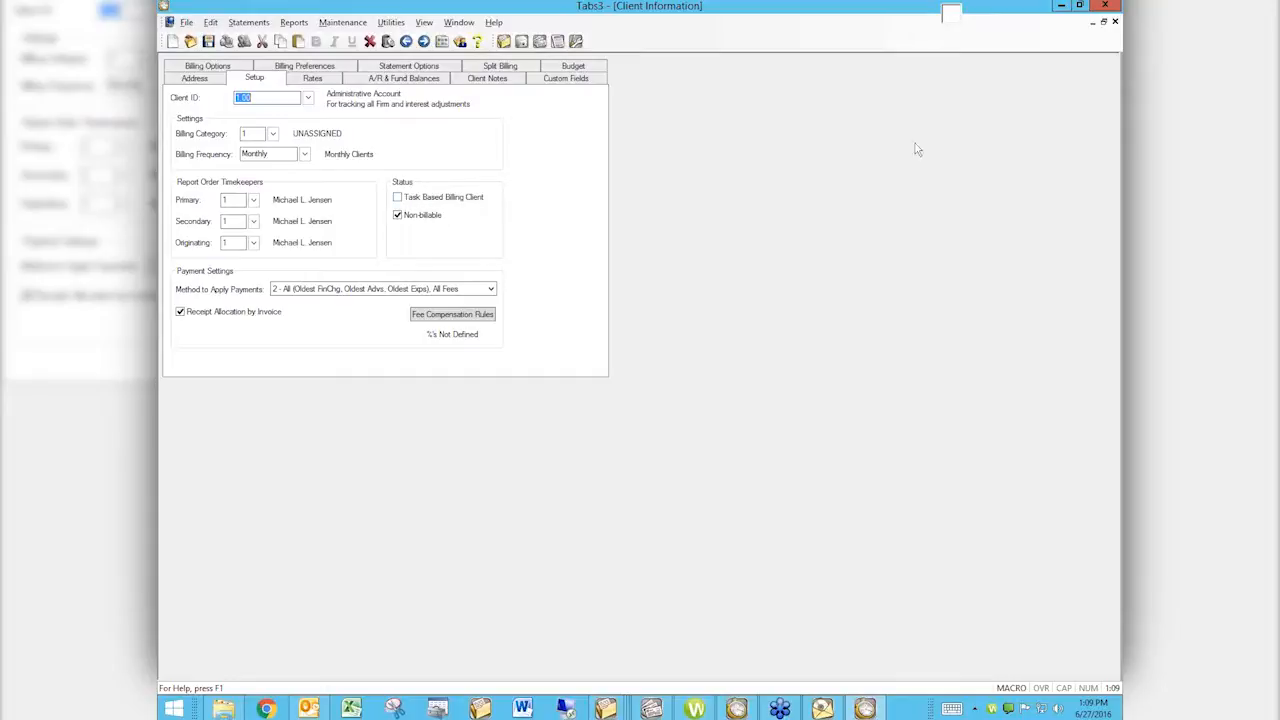
Close the client information window and open the Task Codes setup, dismissing the request for a task code ID.
left_click(1115, 21)
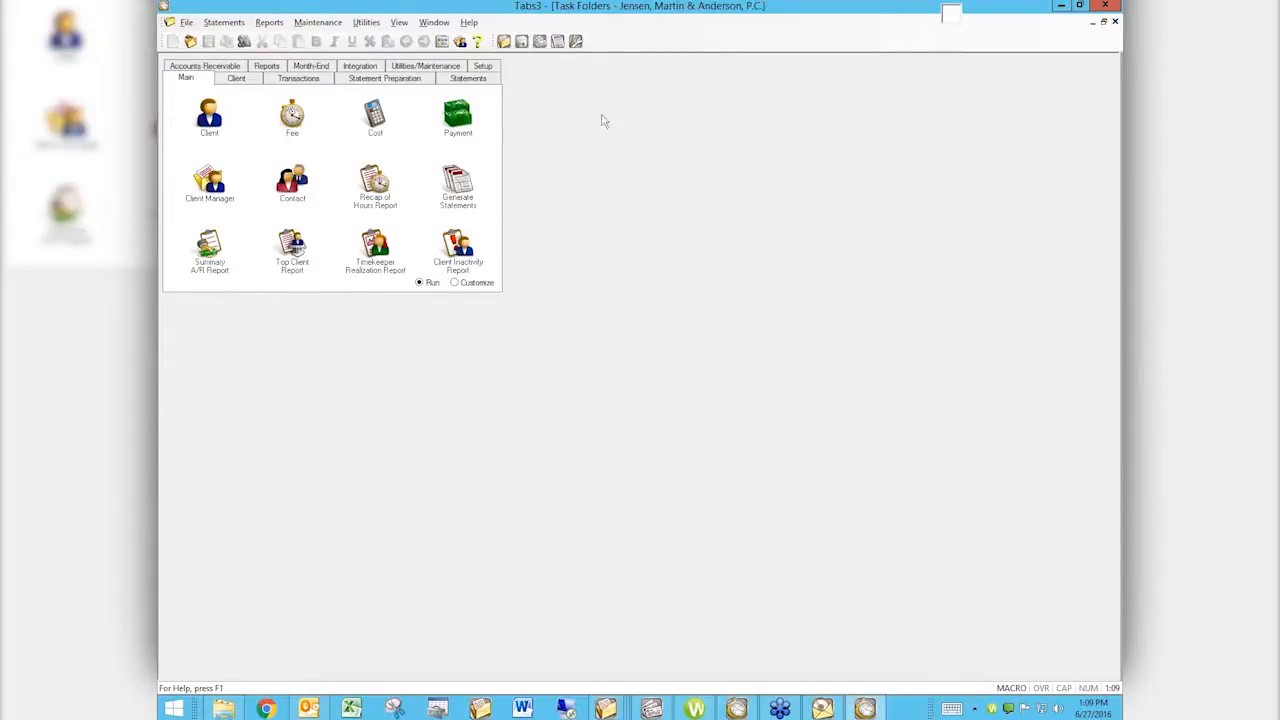
left_click(483, 67)
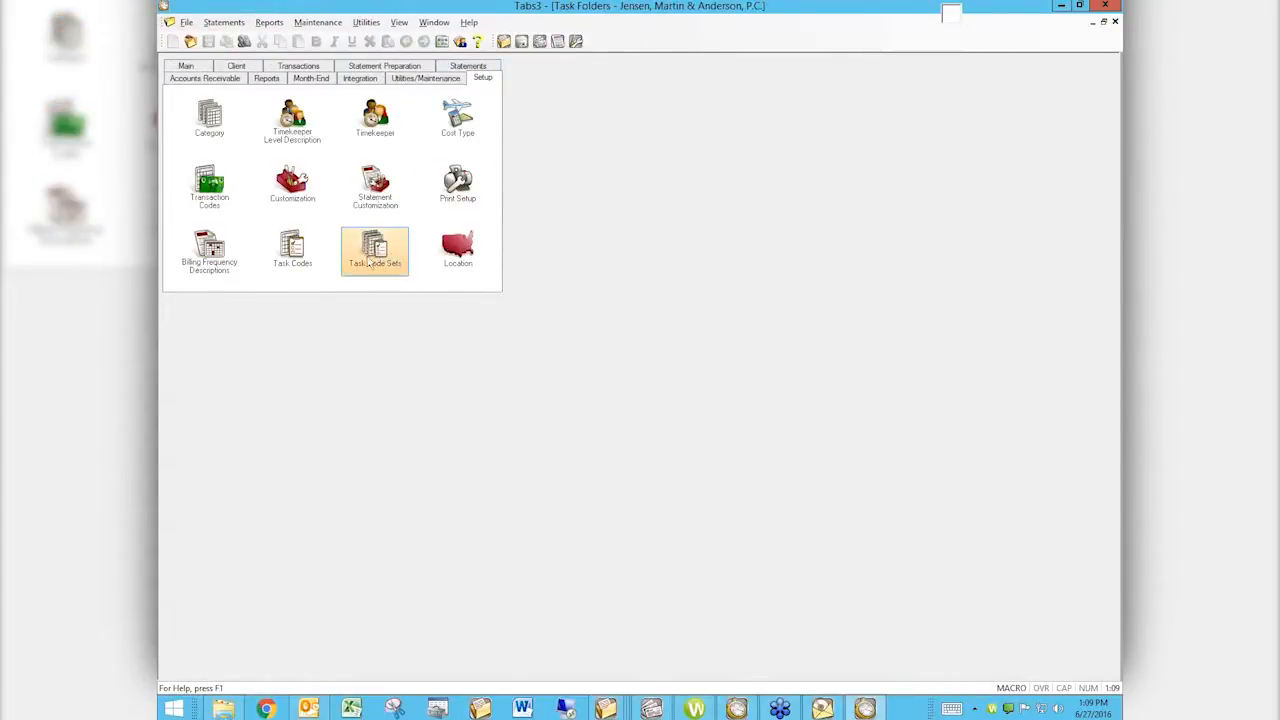
left_click(294, 246)
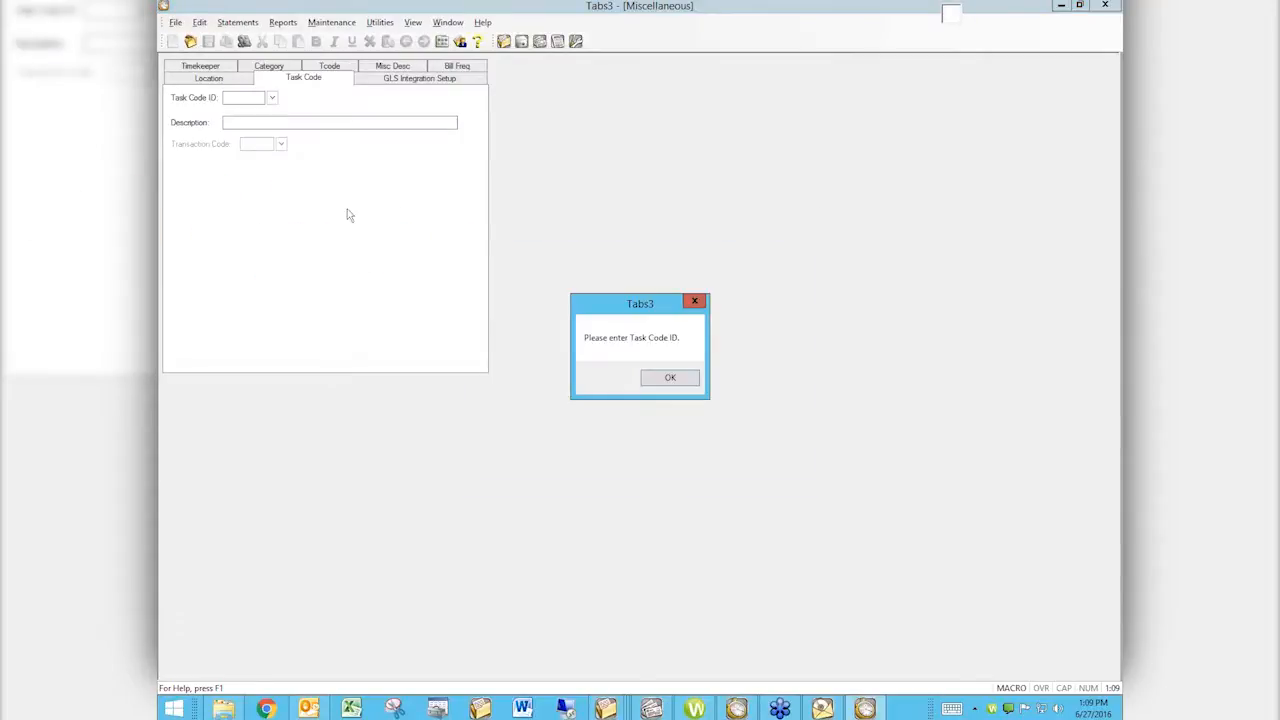
left_click(646, 376)
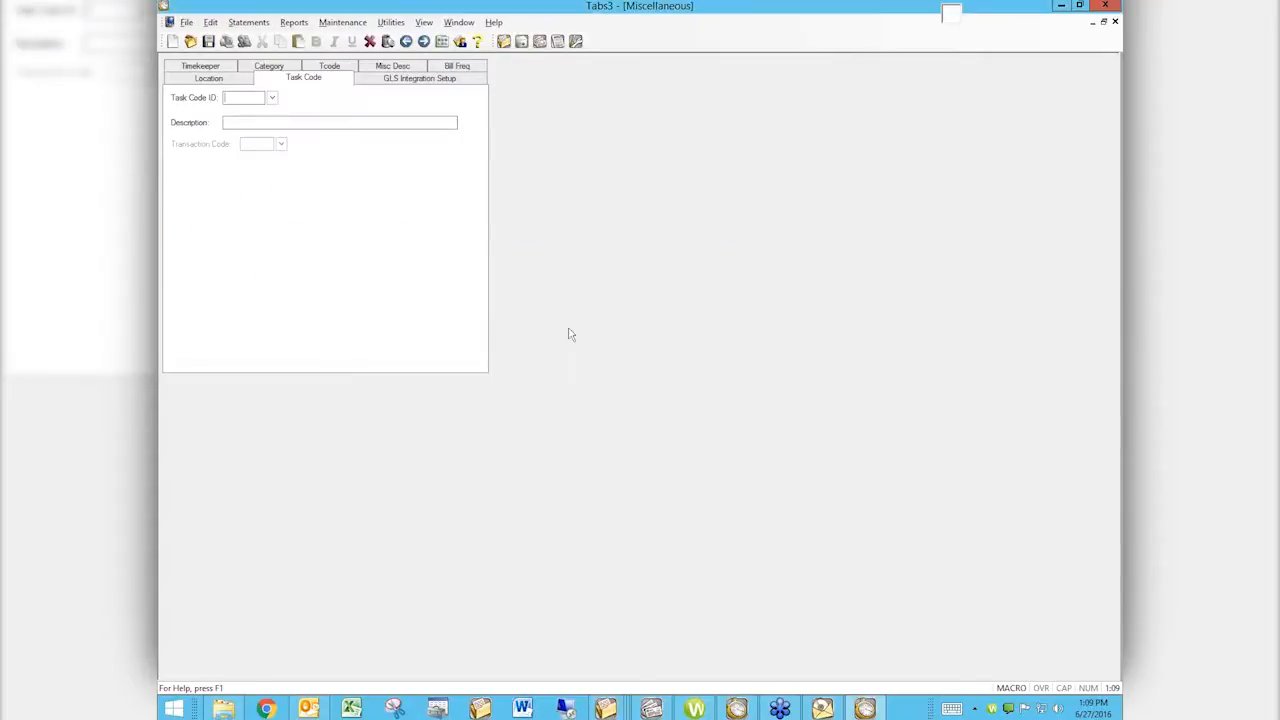
Examine the full list of existing task codes, their descriptions and transaction codes, and close the task code setup without selecting one.
left_click(271, 97)
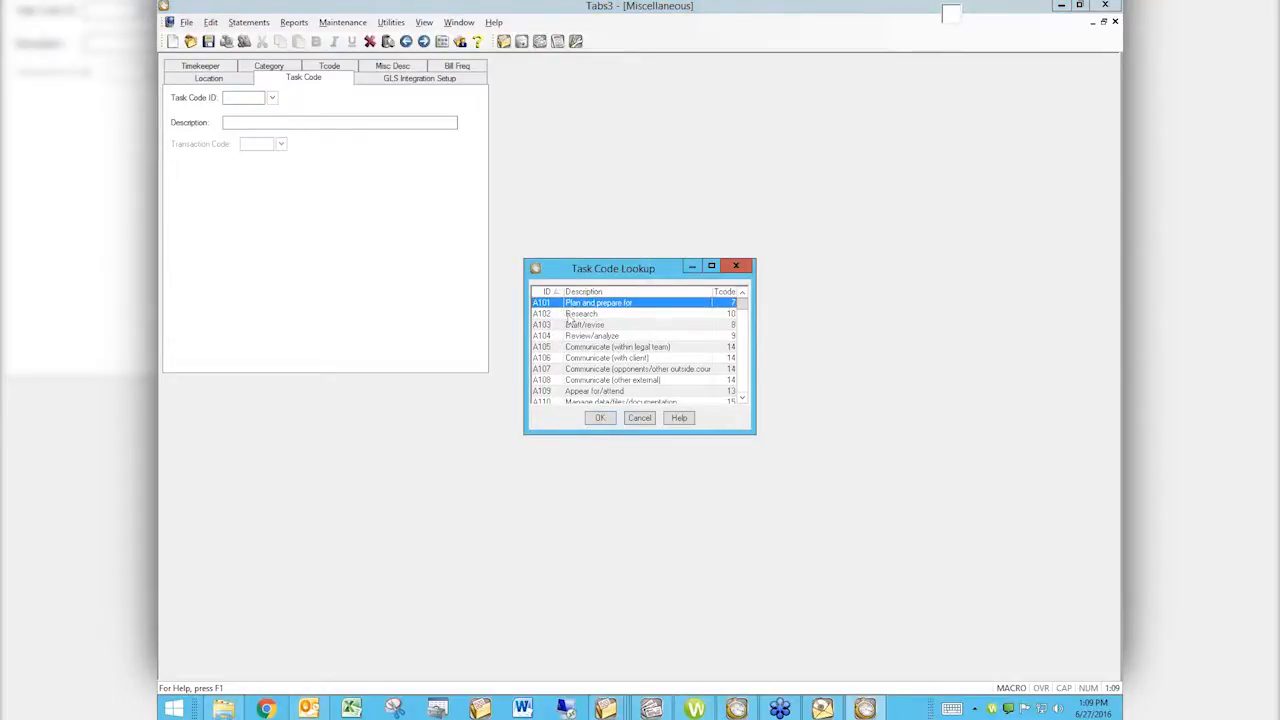
scroll(745, 385, "down", 12)
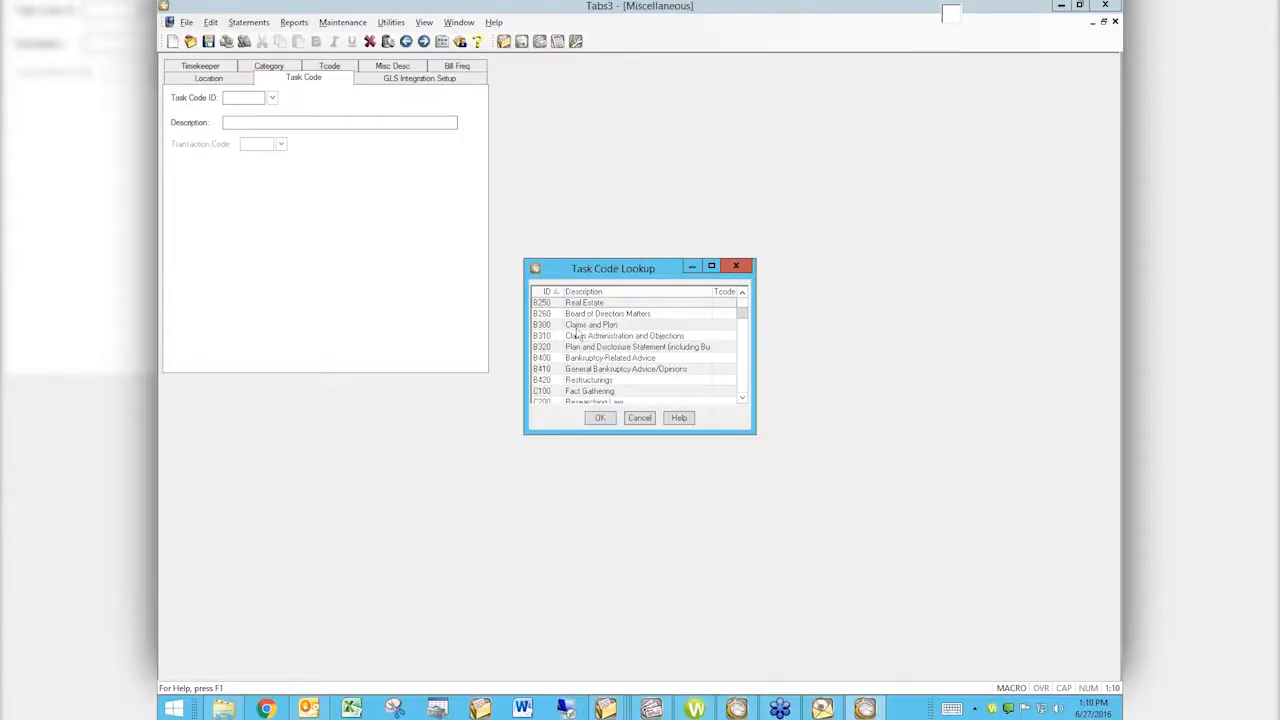
left_click(745, 399)
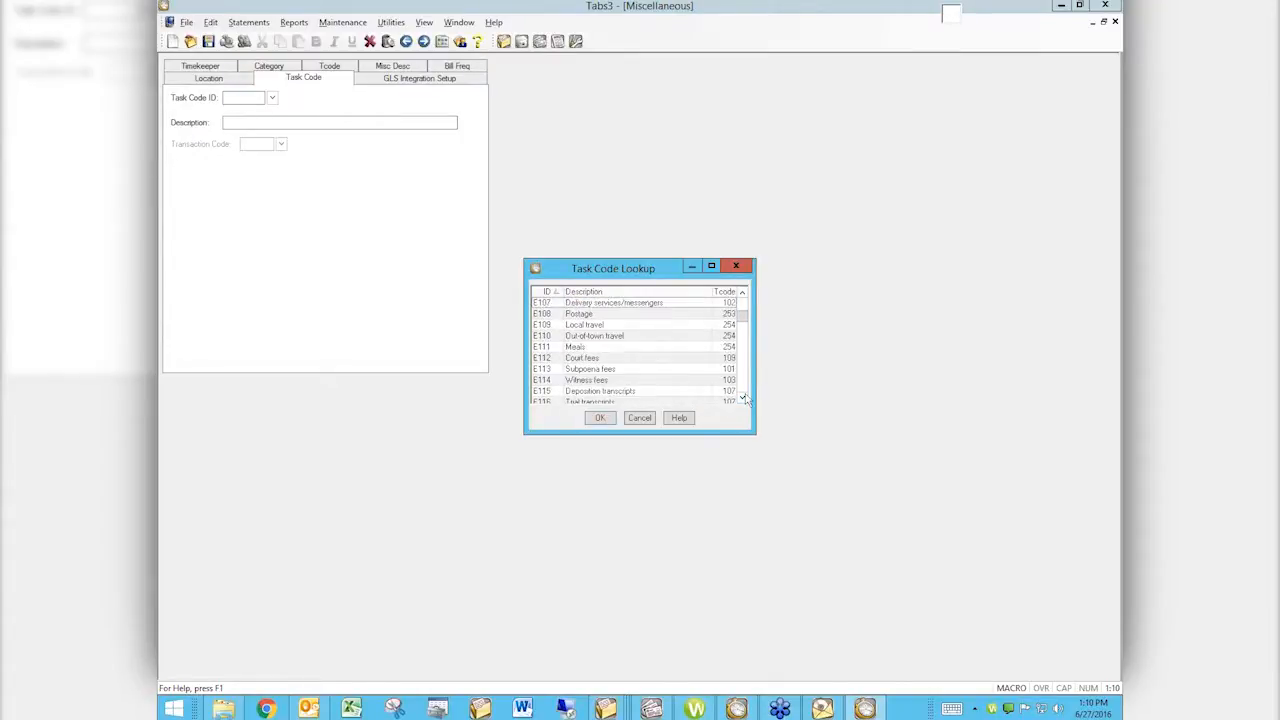
scroll(745, 395, "down", 3)
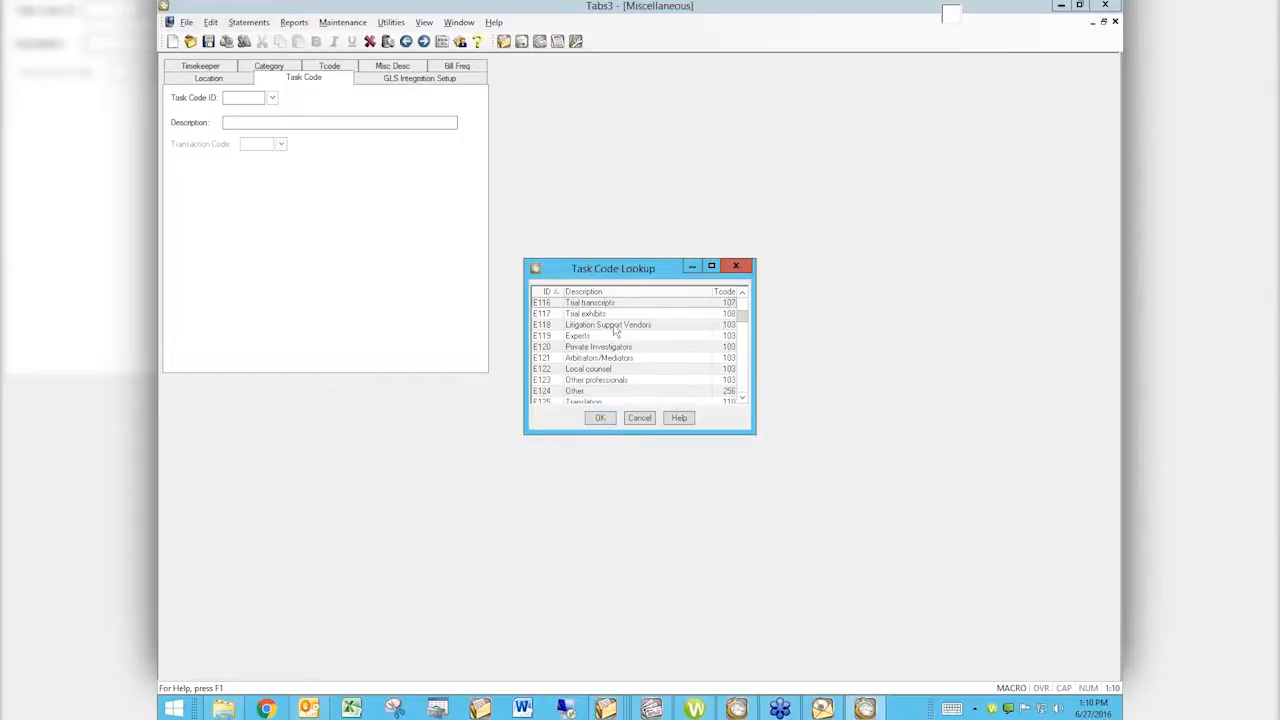
scroll(744, 379, "down", 8)
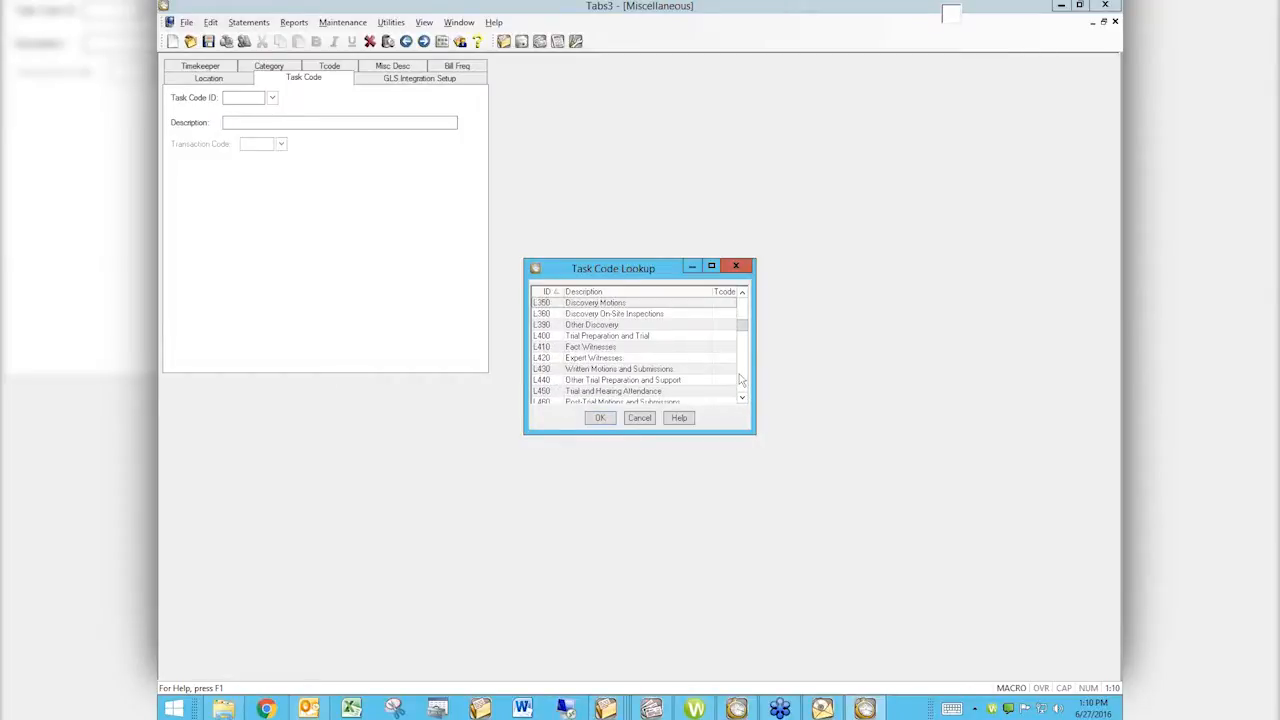
left_click(744, 388)
left_click(744, 388)
left_click(744, 388)
left_click(744, 388)
left_click(744, 388)
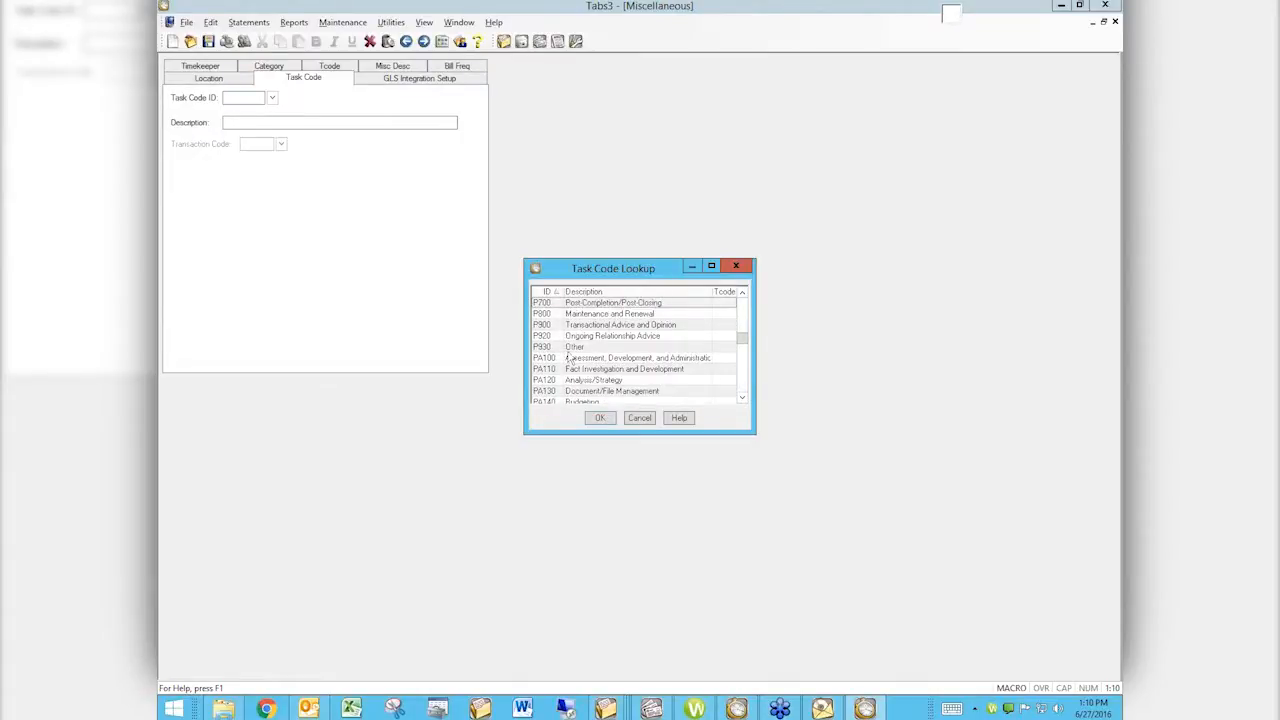
left_click(743, 385)
left_click(743, 385)
left_click(743, 385)
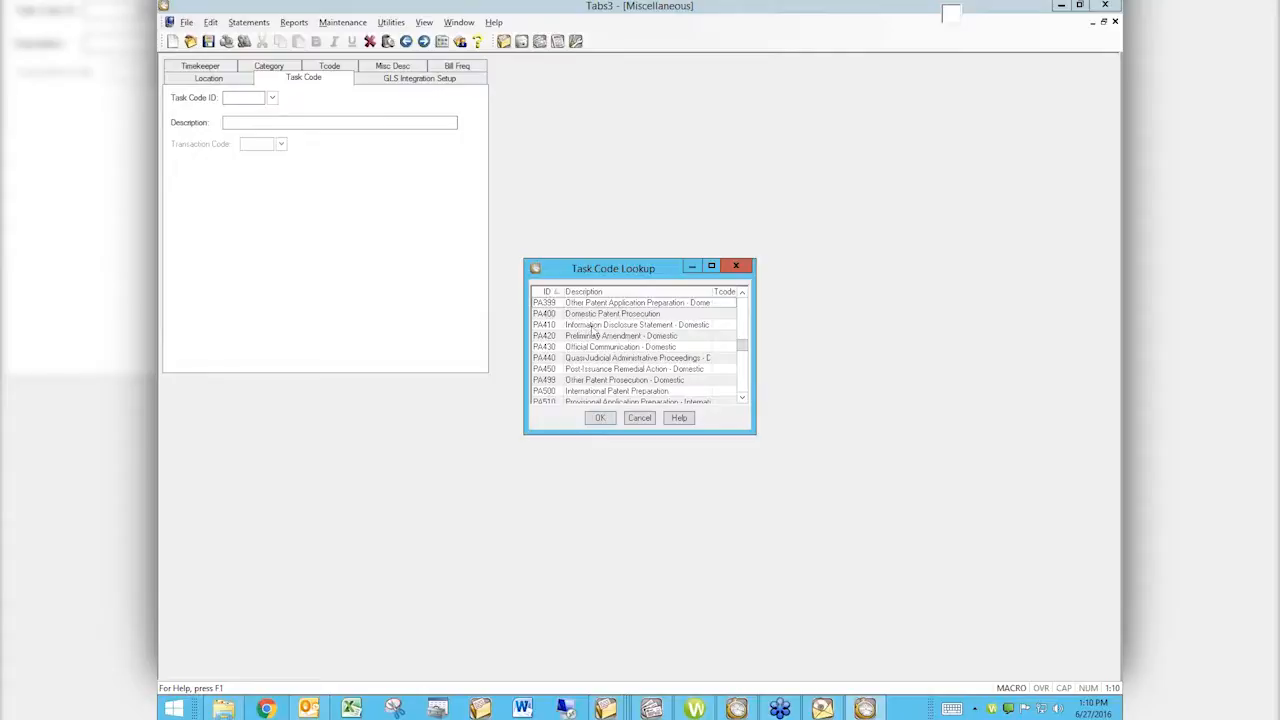
left_click_drag(755, 375, 756, 392)
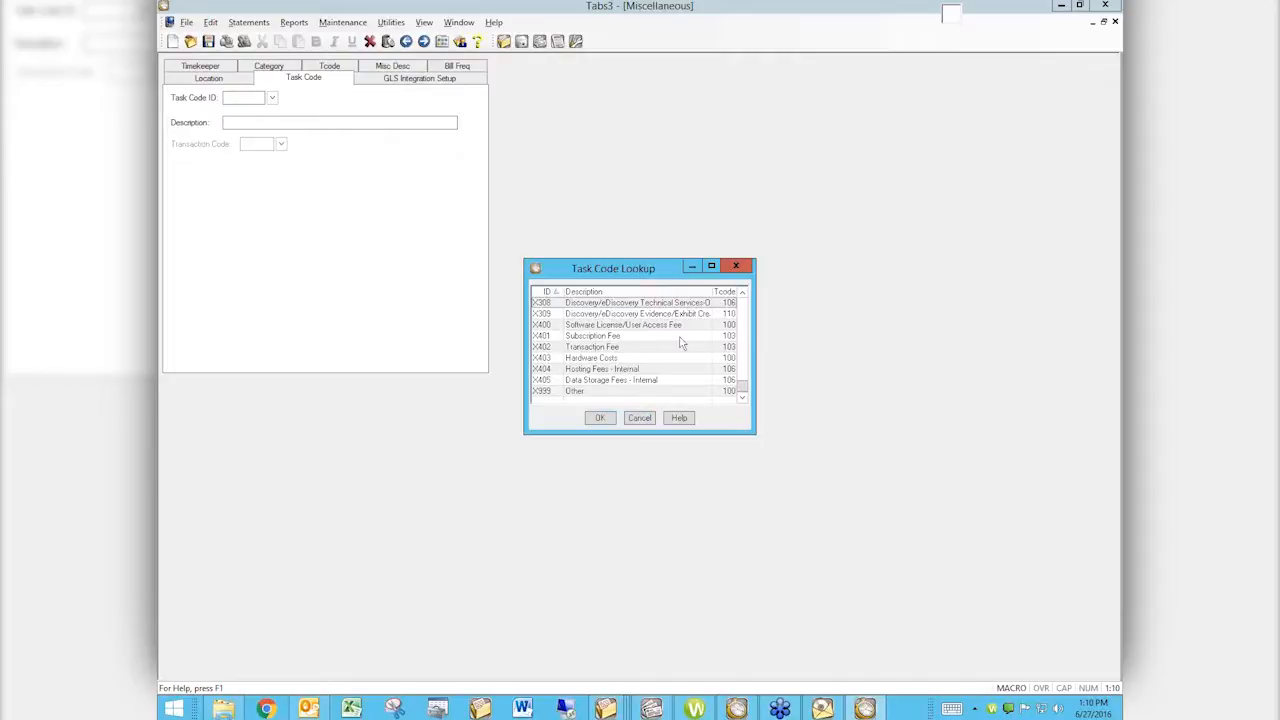
left_click(640, 417)
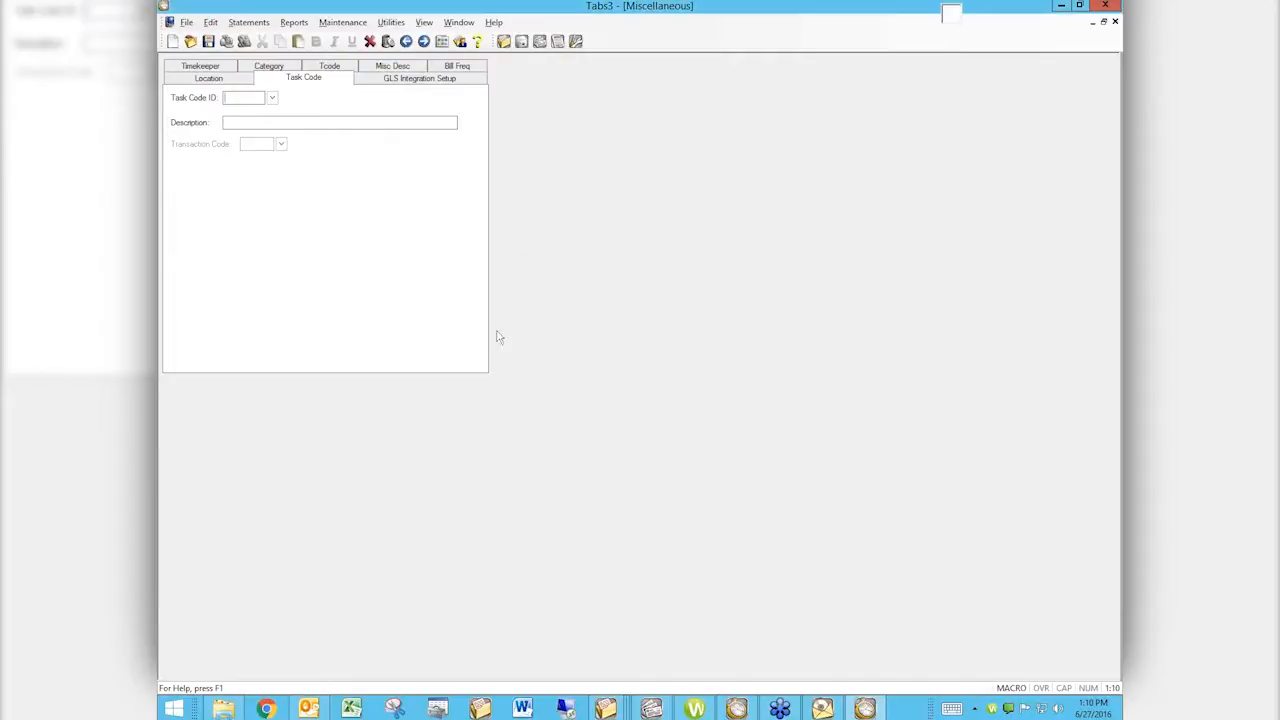
left_click(272, 97)
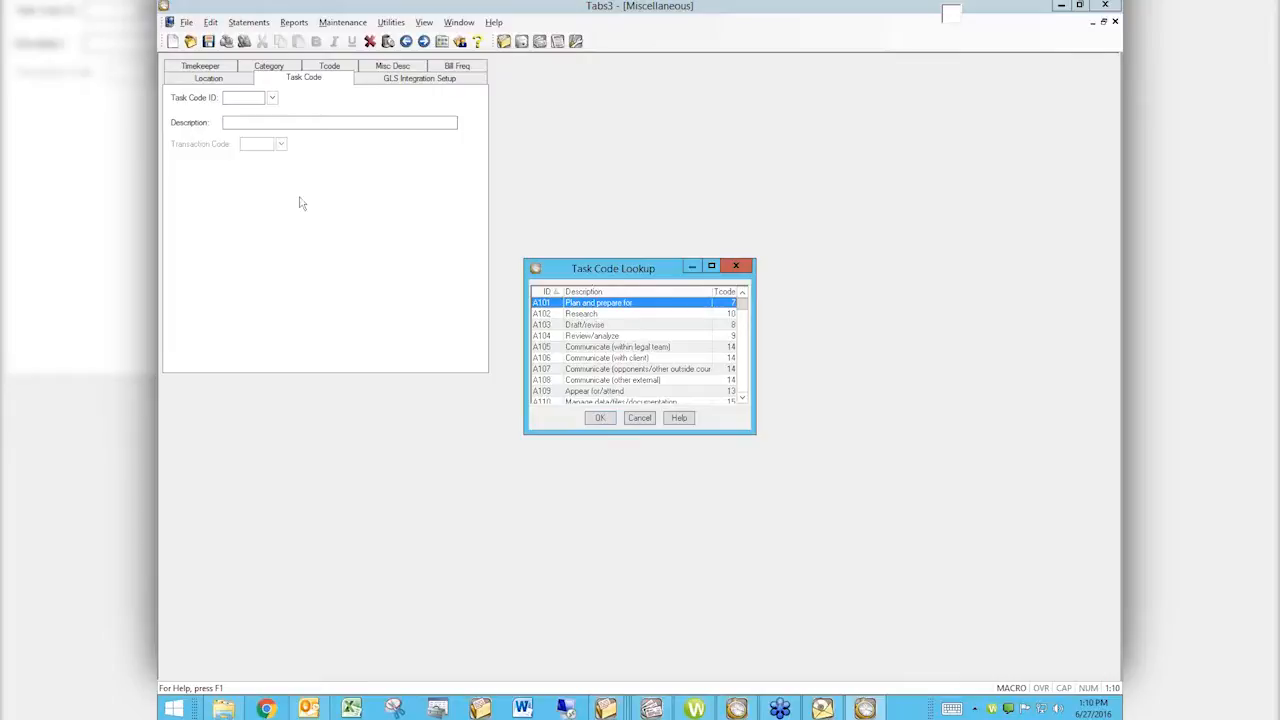
left_click(640, 418)
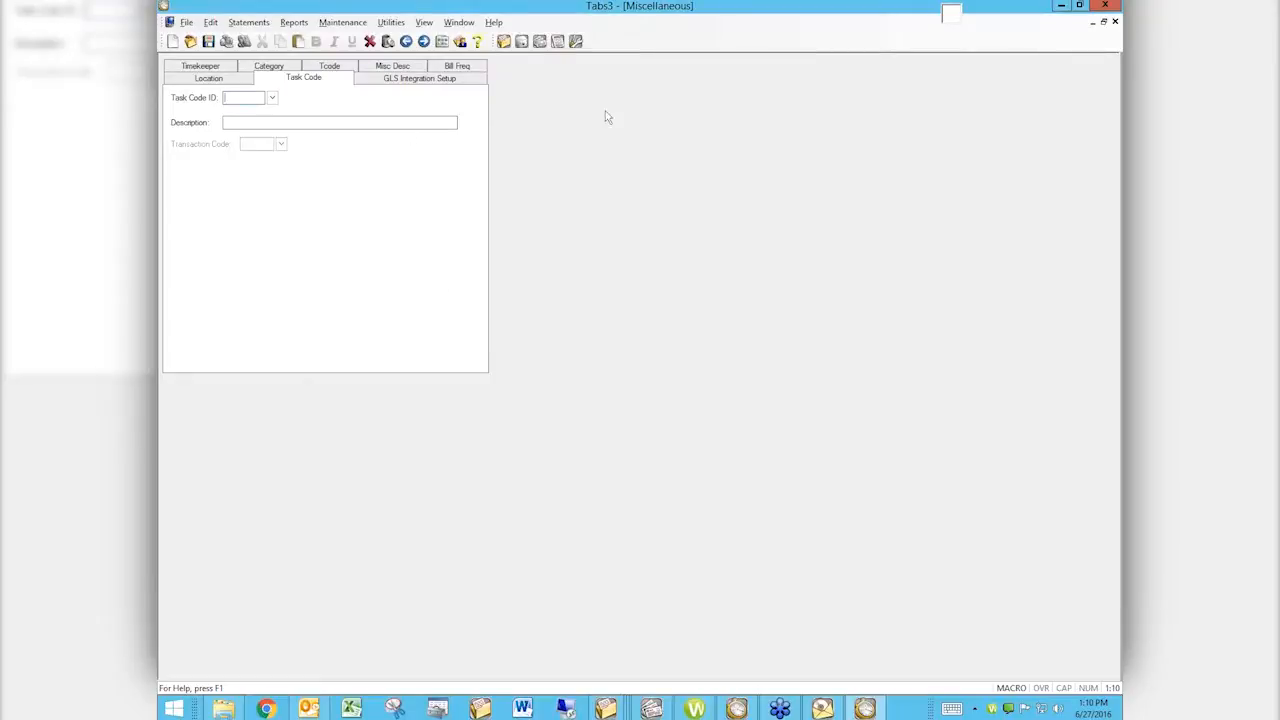
left_click(1115, 21)
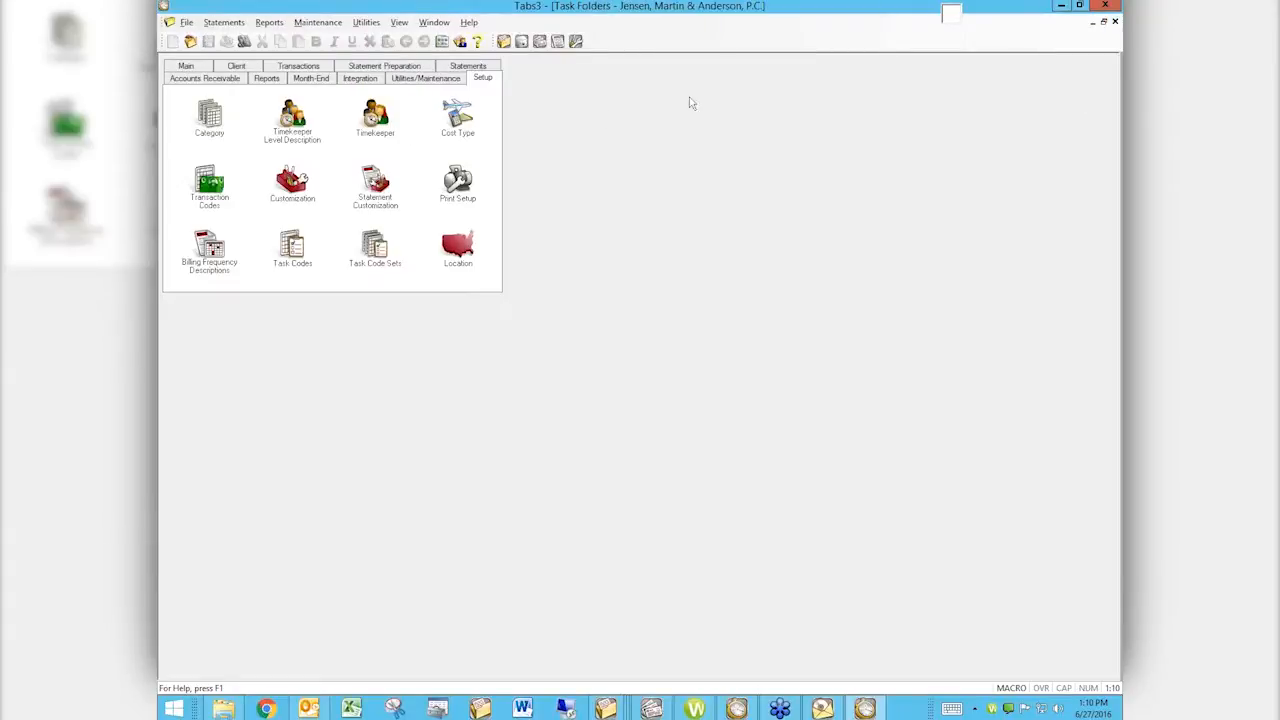
Open the client information window and load the existing client's record by entering the client ID.
left_click(188, 66)
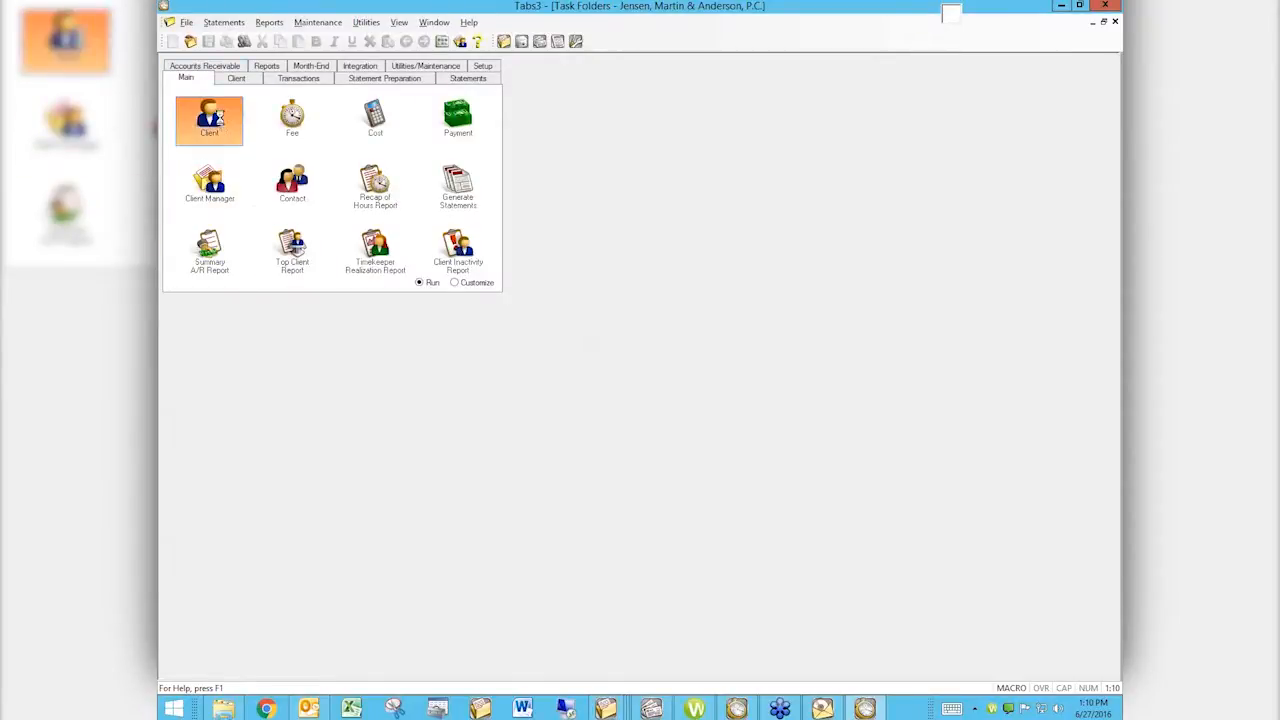
left_click(220, 118)
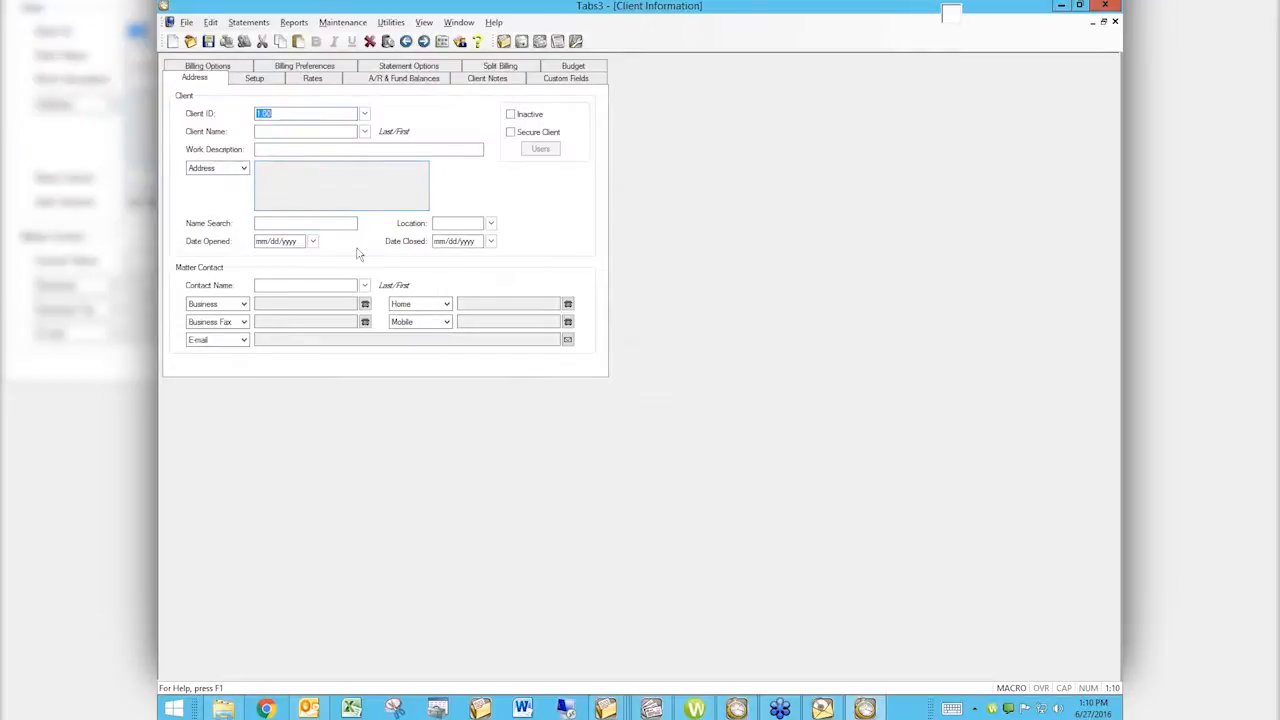
type("100")
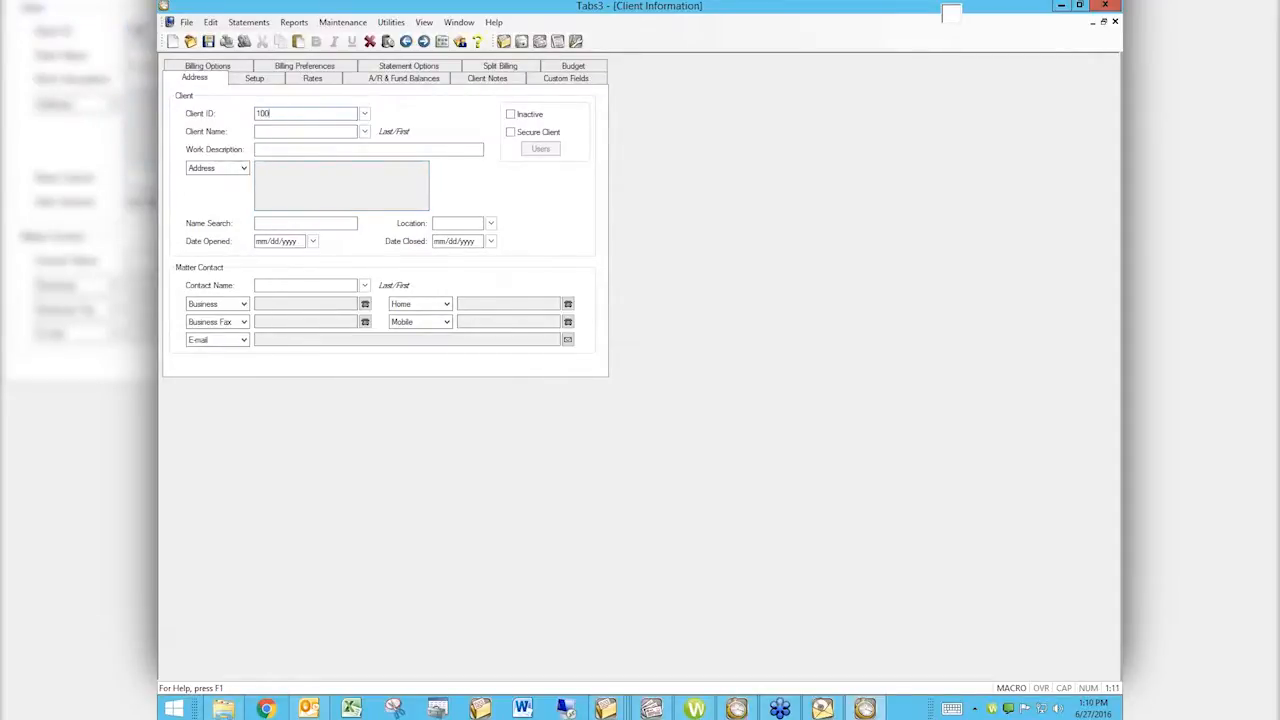
key("Tab")
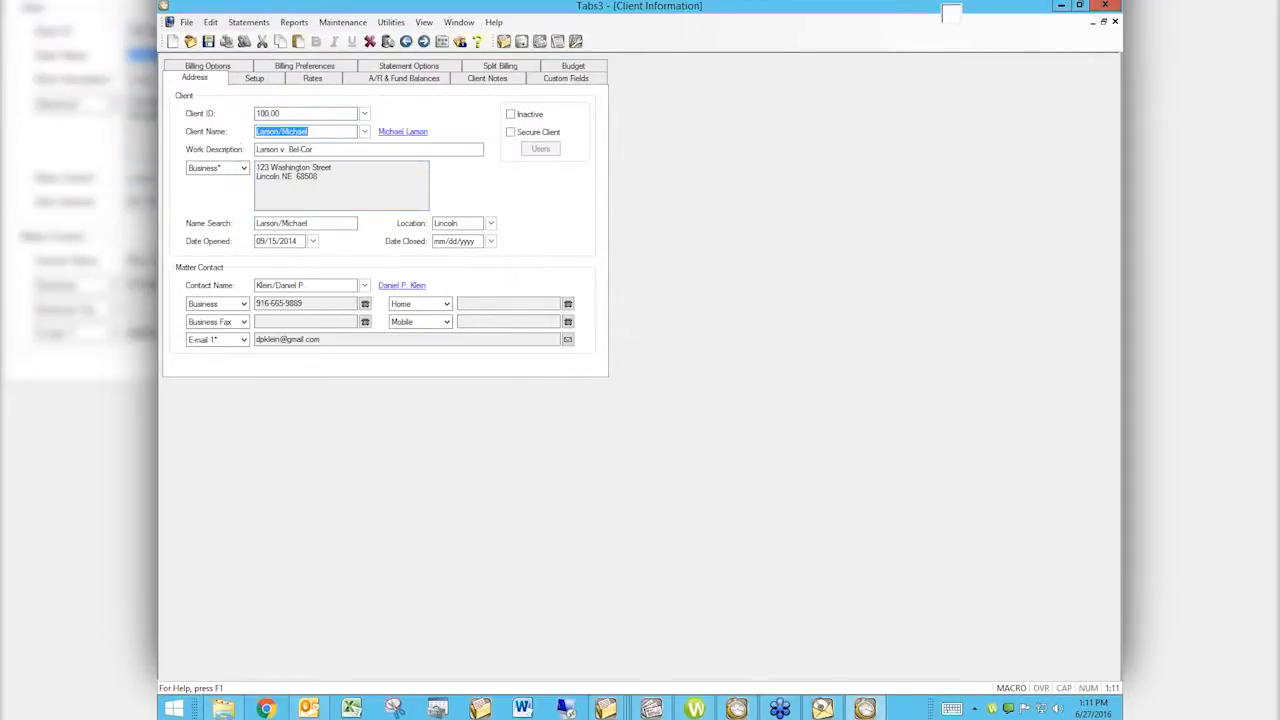
Mark the loaded client as a Task Based Billing Client, save the record and close it.
left_click(252, 78)
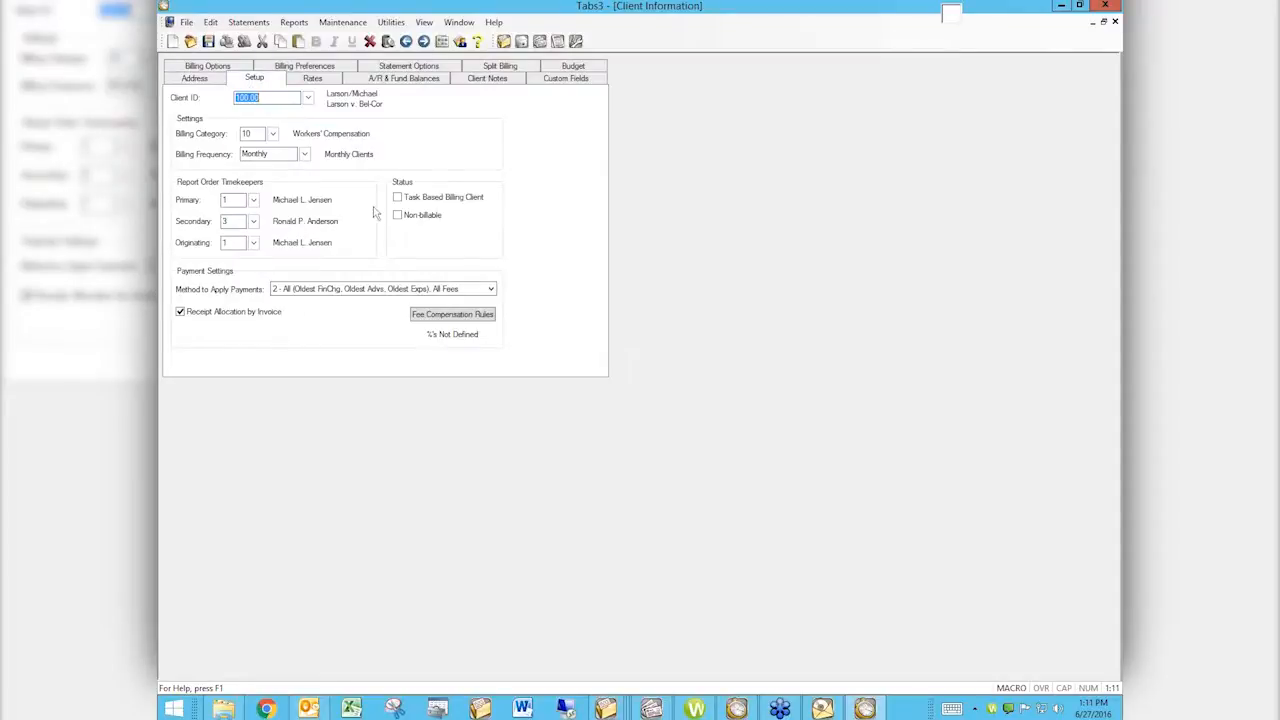
left_click(397, 199)
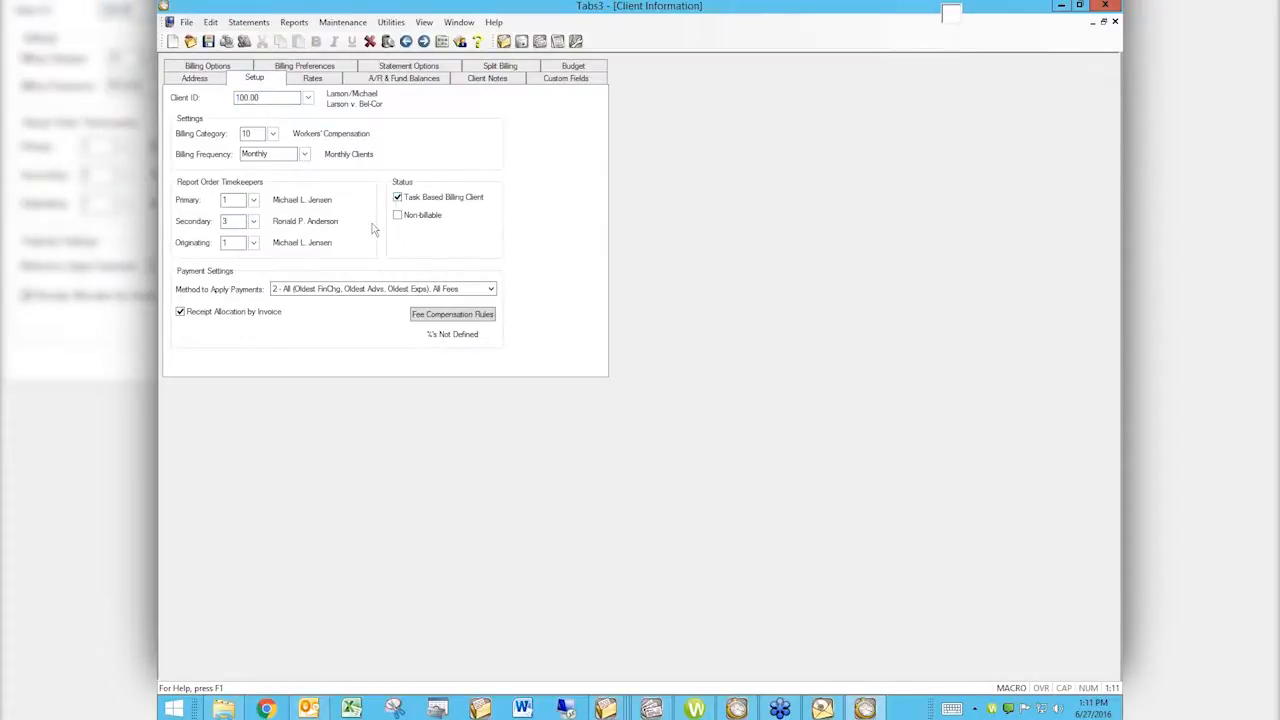
left_click(208, 41)
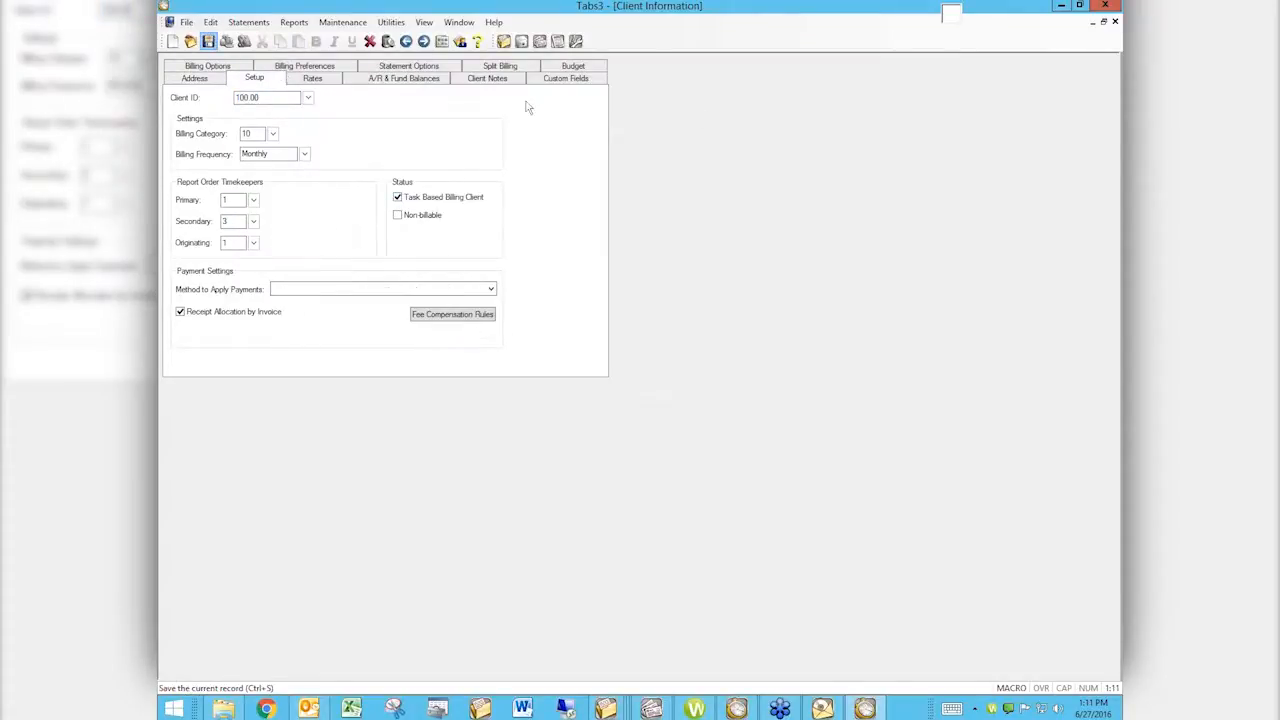
left_click(1115, 21)
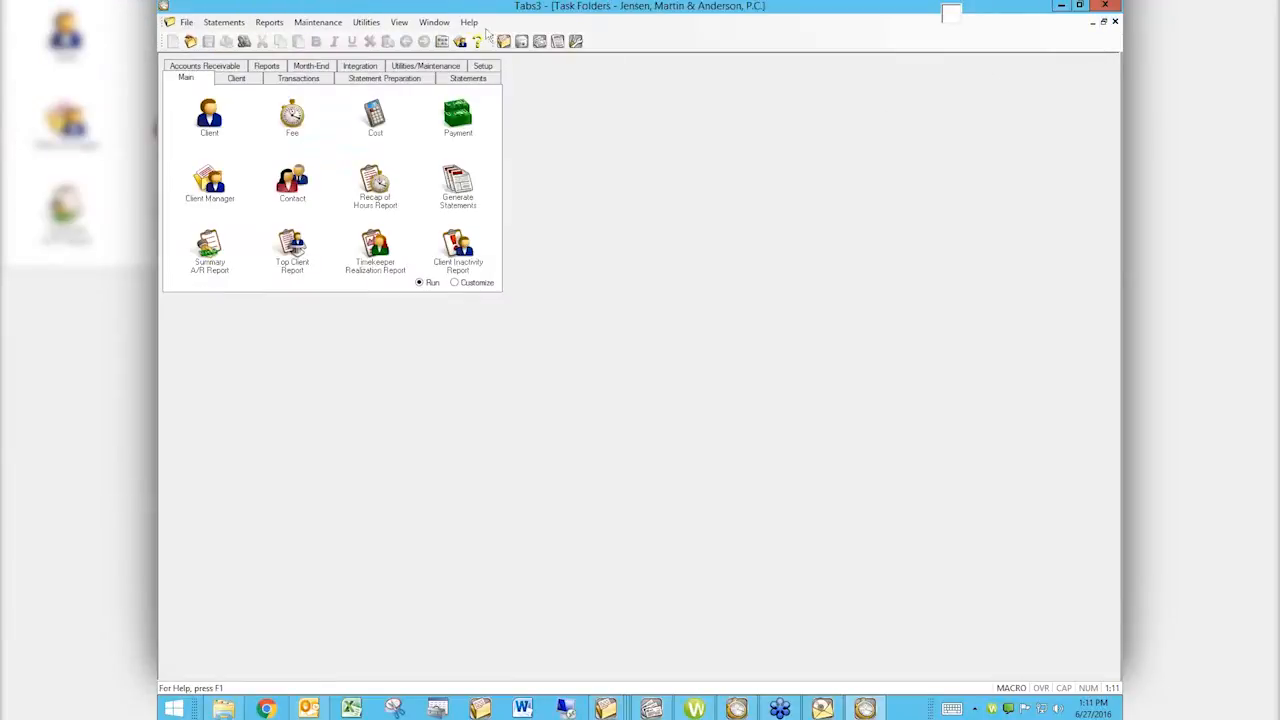
Start a new fee entry for the same client and set its phase/task code to L100, Case Assessment, Development and Administration.
left_click(292, 117)
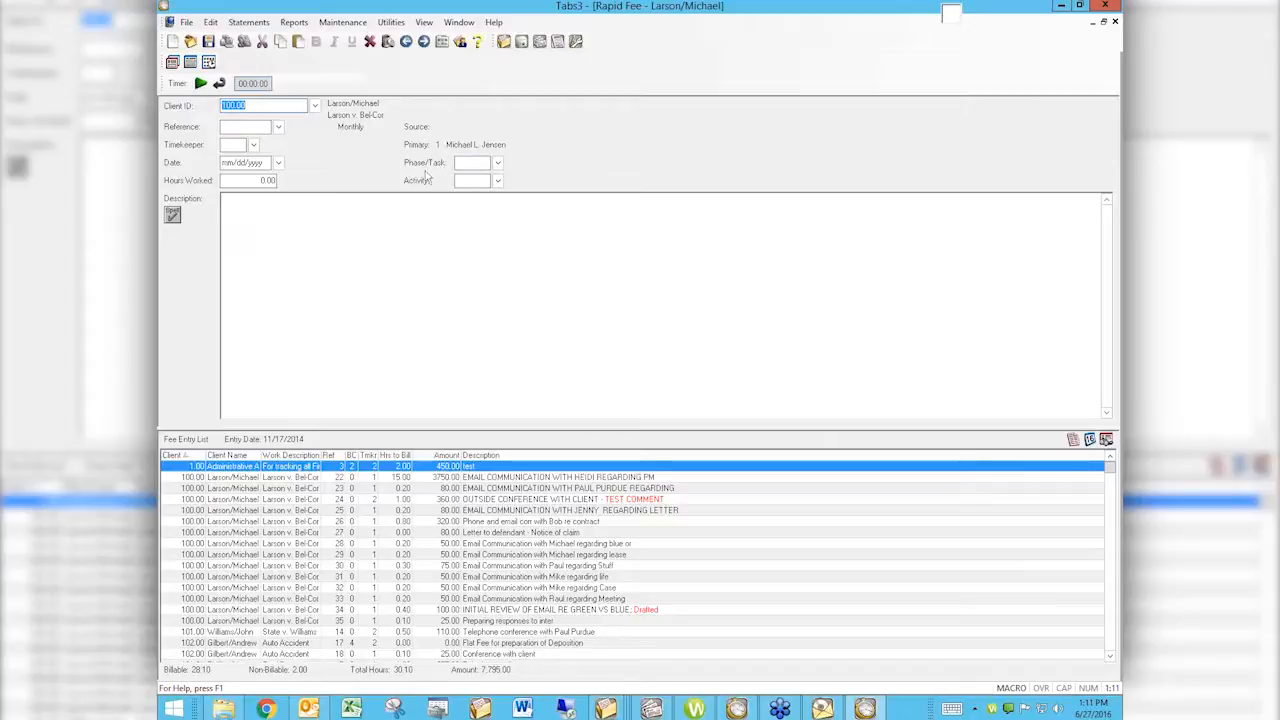
left_click(496, 164)
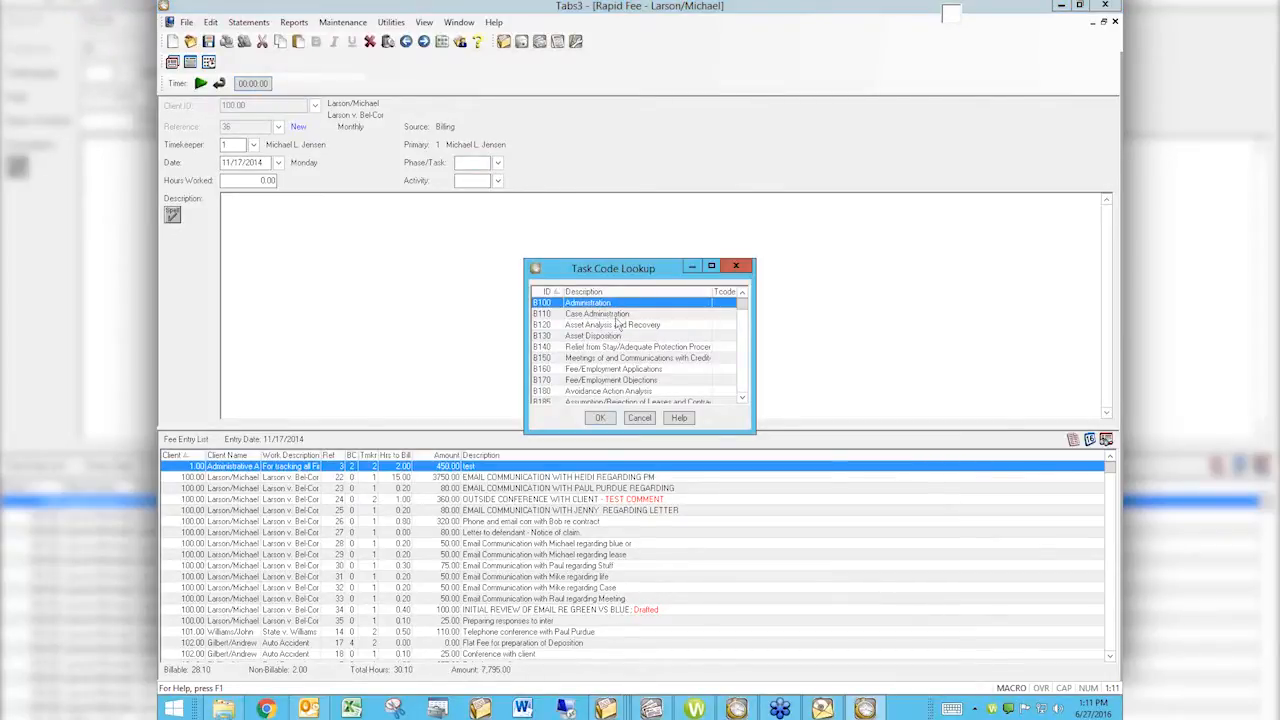
left_click_drag(742, 305, 742, 340)
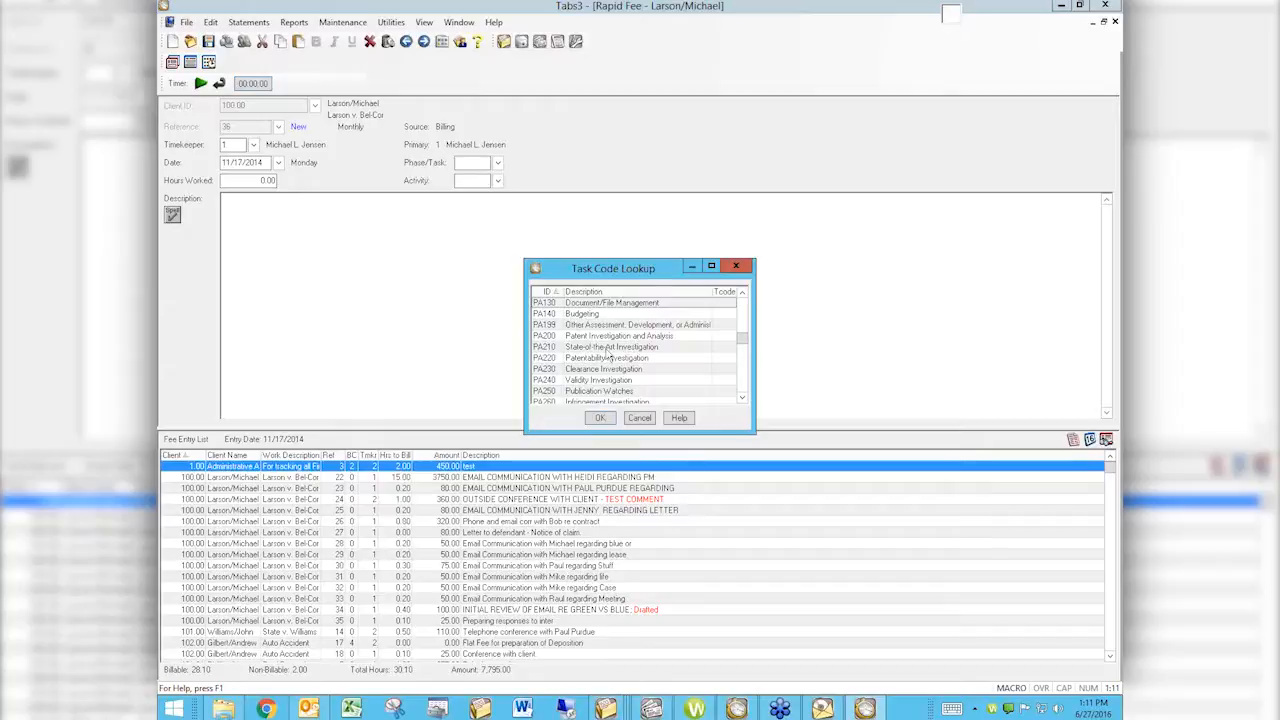
scroll(552, 332, "down", 4)
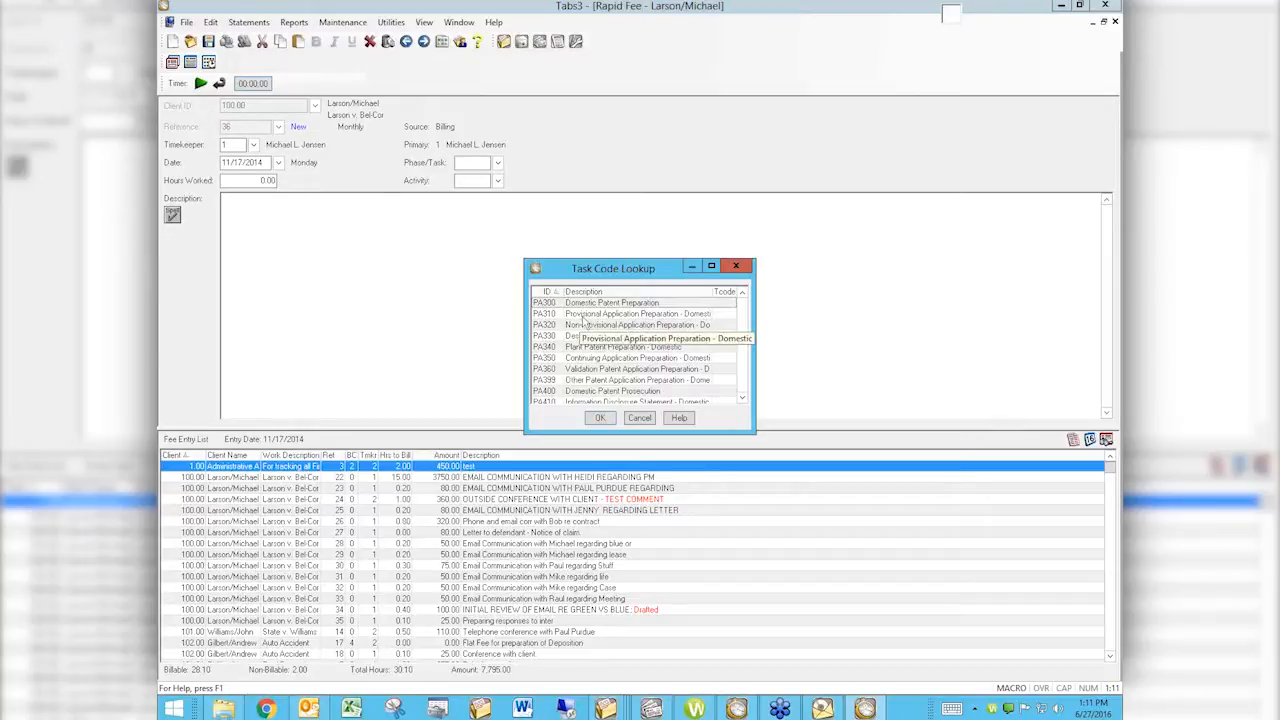
left_click_drag(757, 369, 746, 367)
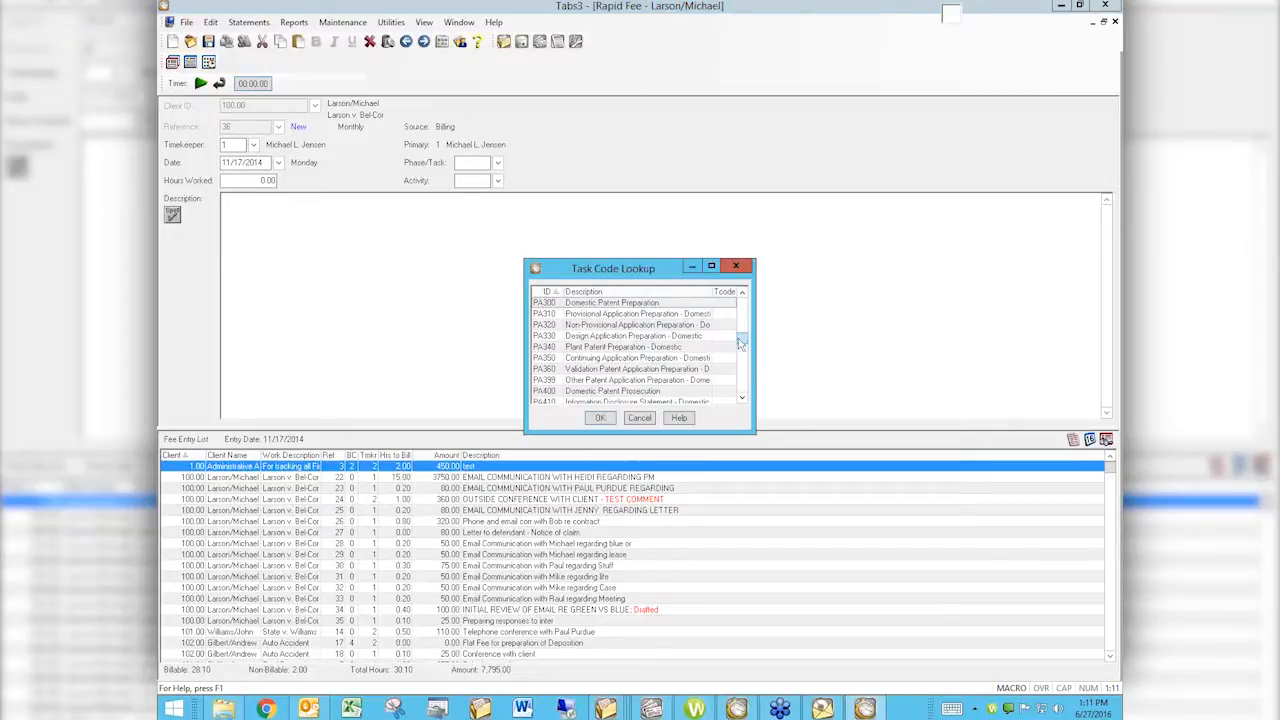
scroll(728, 338, "down", 2)
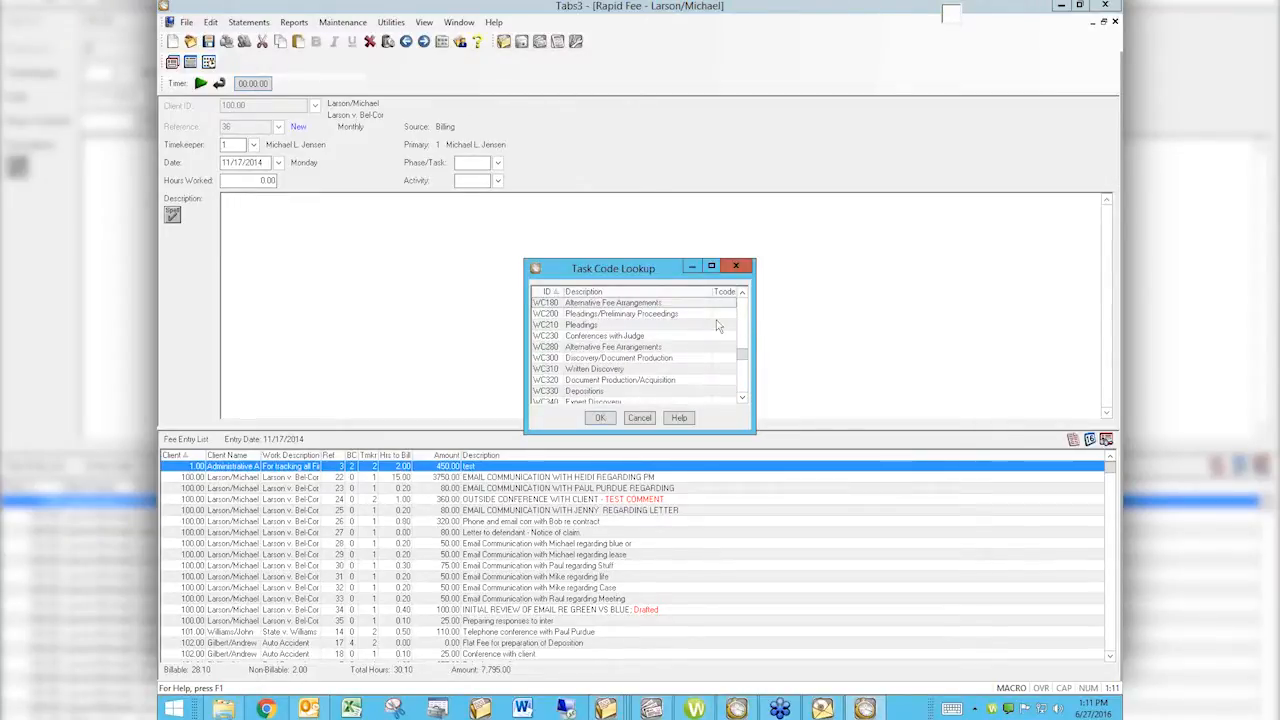
type("l")
key("Return")
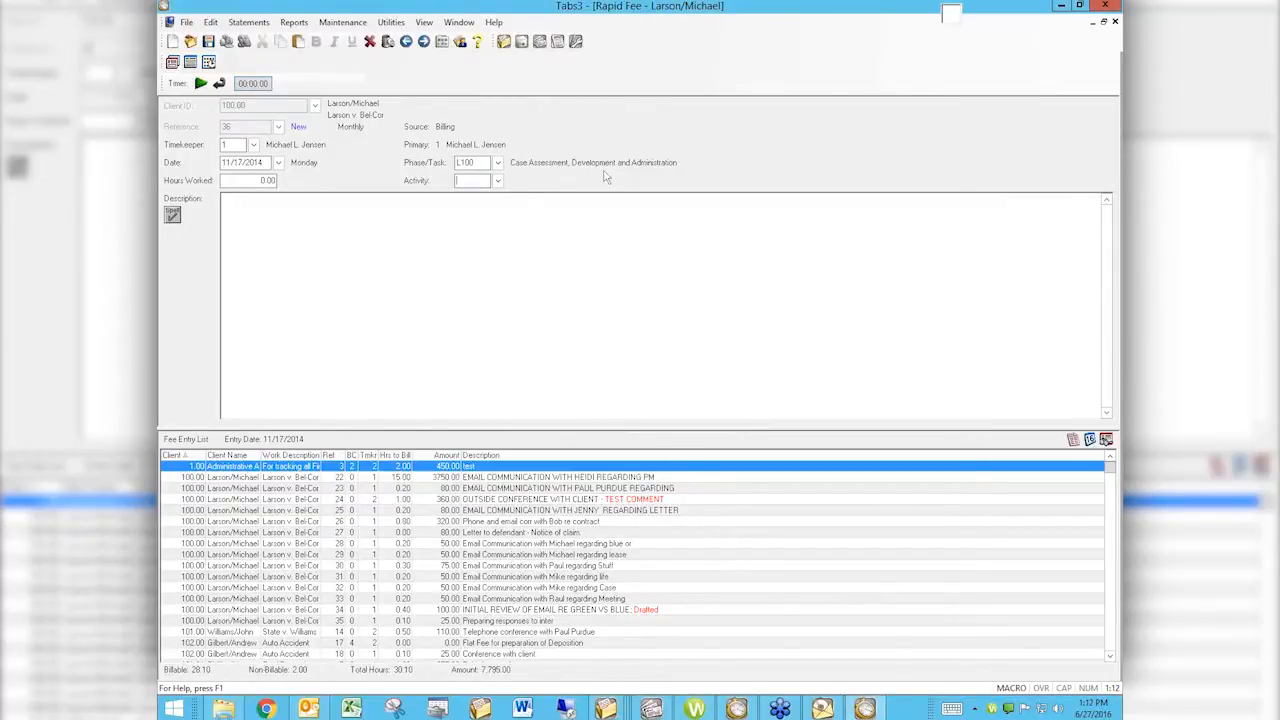
Set the fee entry's activity code to A102, Research.
left_click(498, 181)
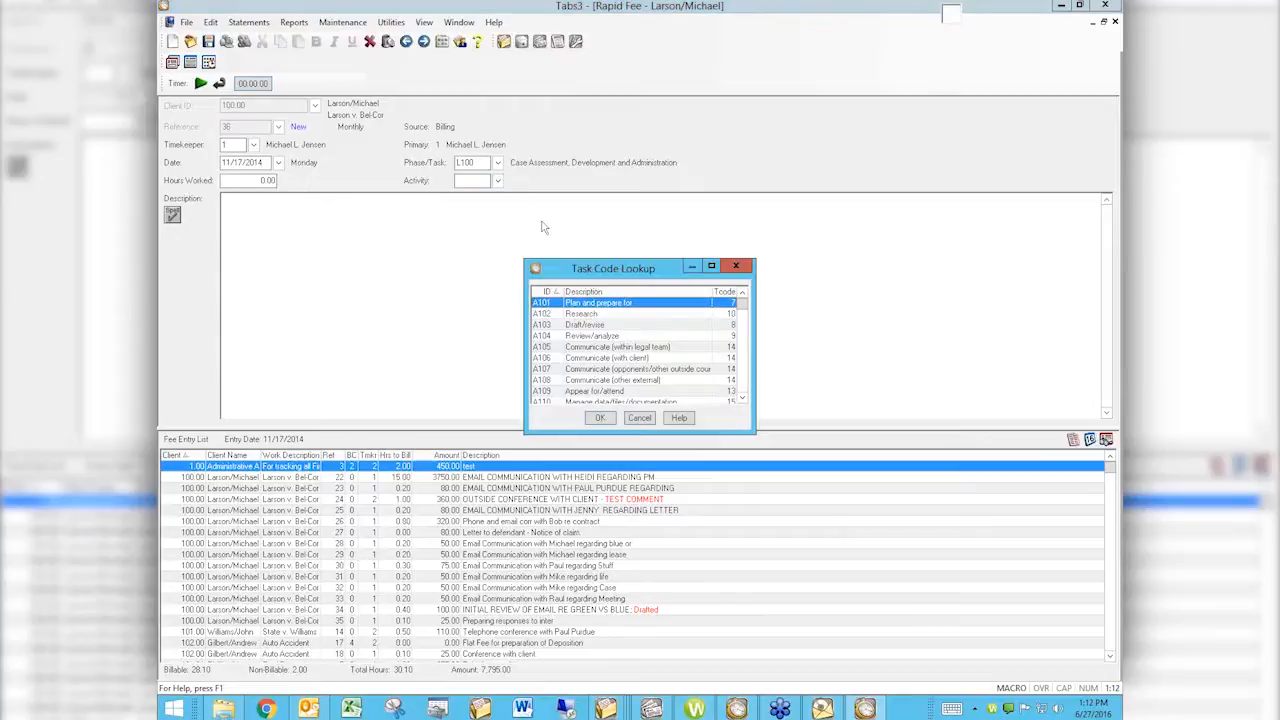
left_click(578, 316)
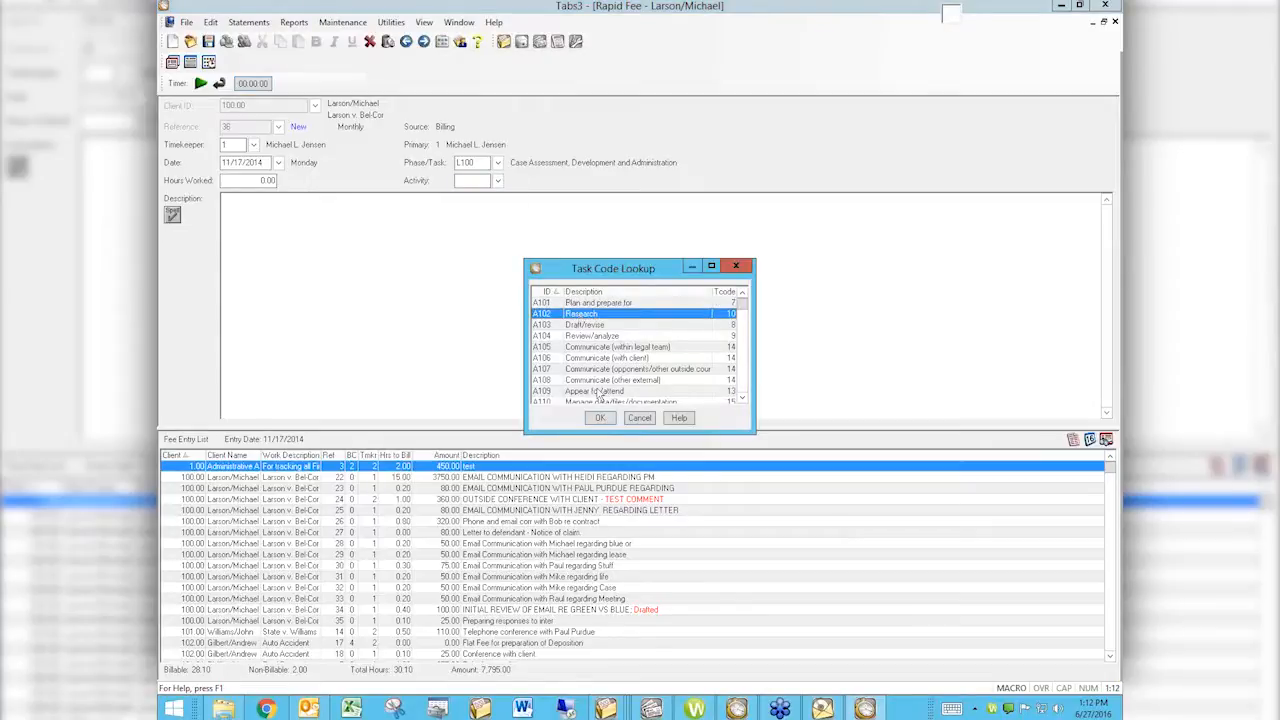
left_click(600, 417)
Set the fee entry's hours worked to 1.00.
left_click(268, 204)
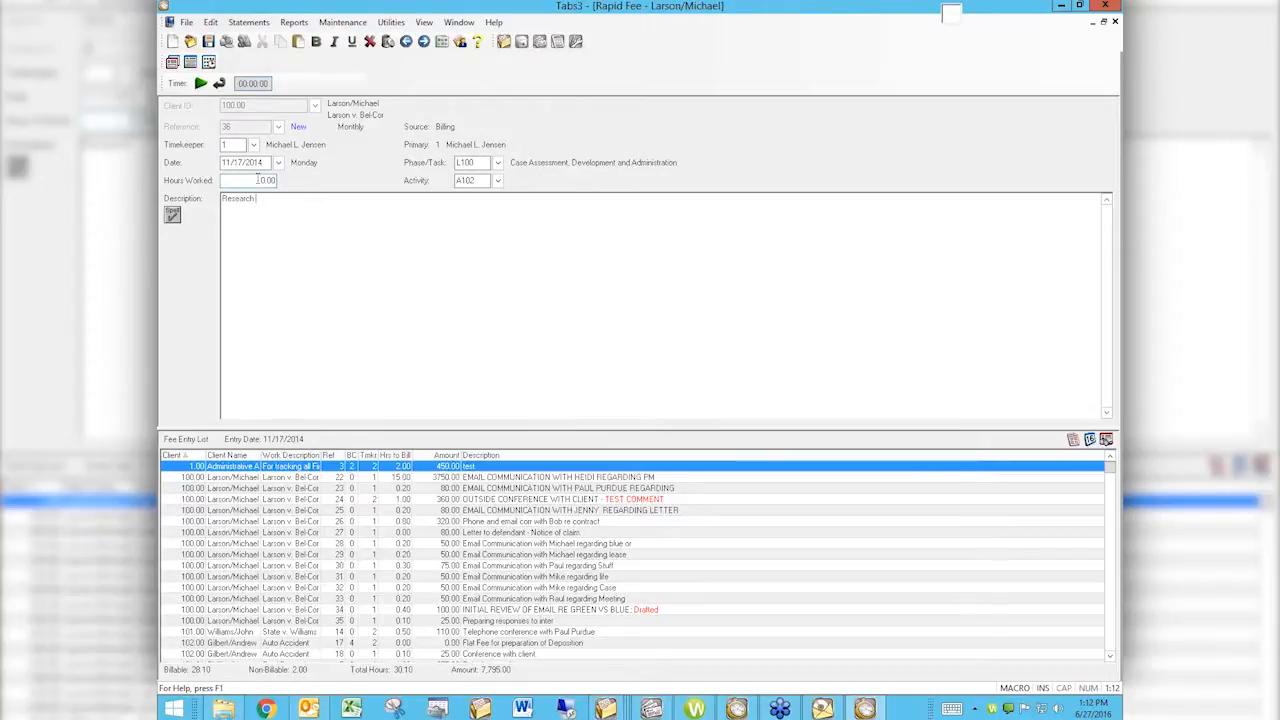
key("shift+Tab")
type("1")
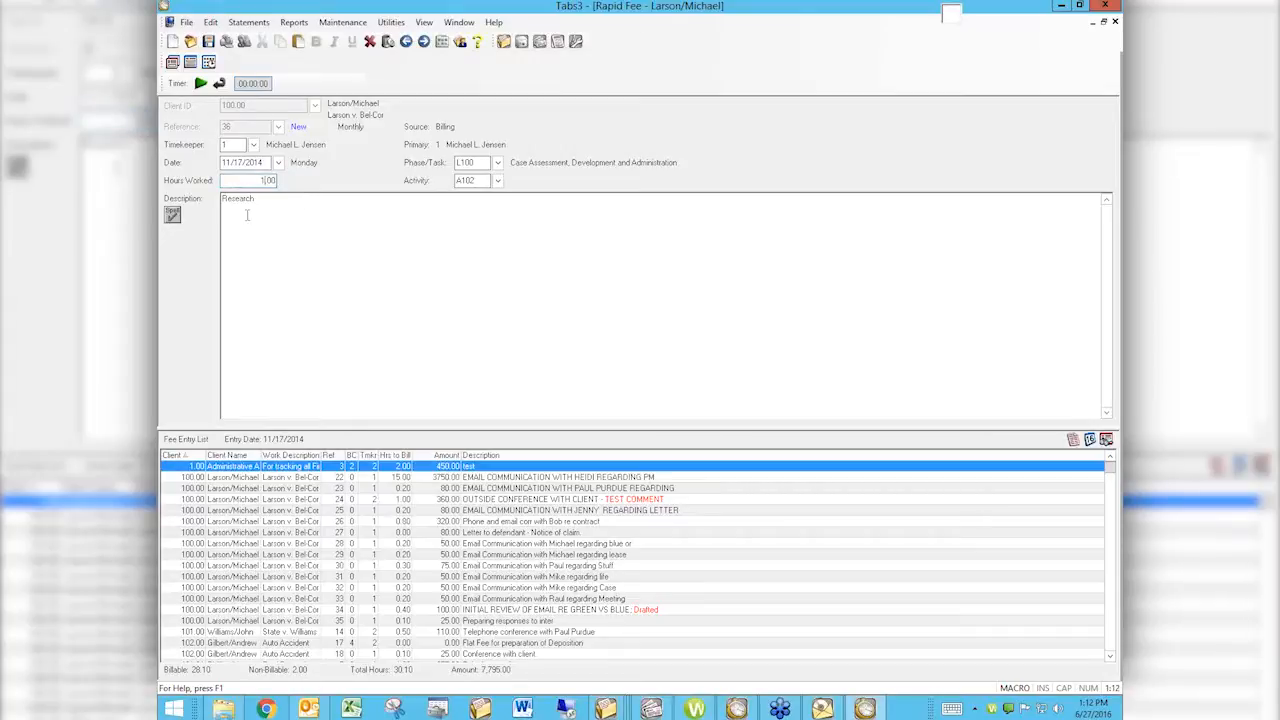
Close the fee entry without saving it and cancel the fee verification list.
key("Tab")
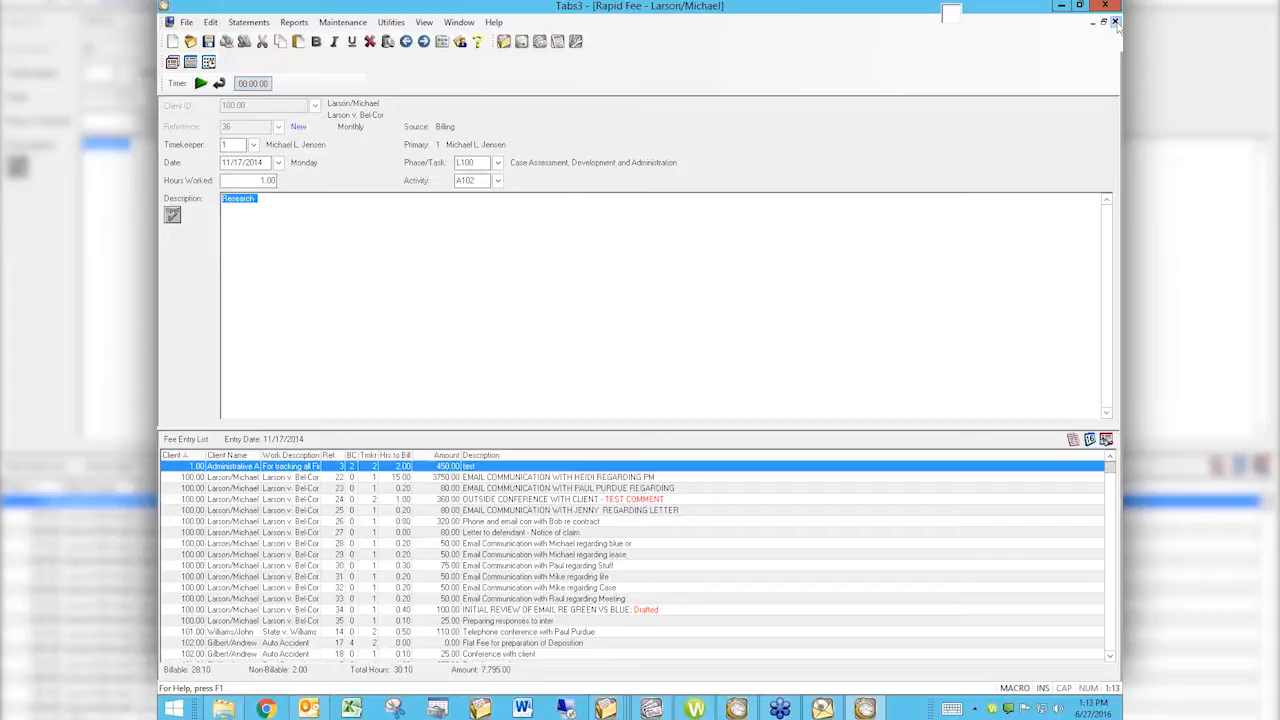
left_click(1115, 22)
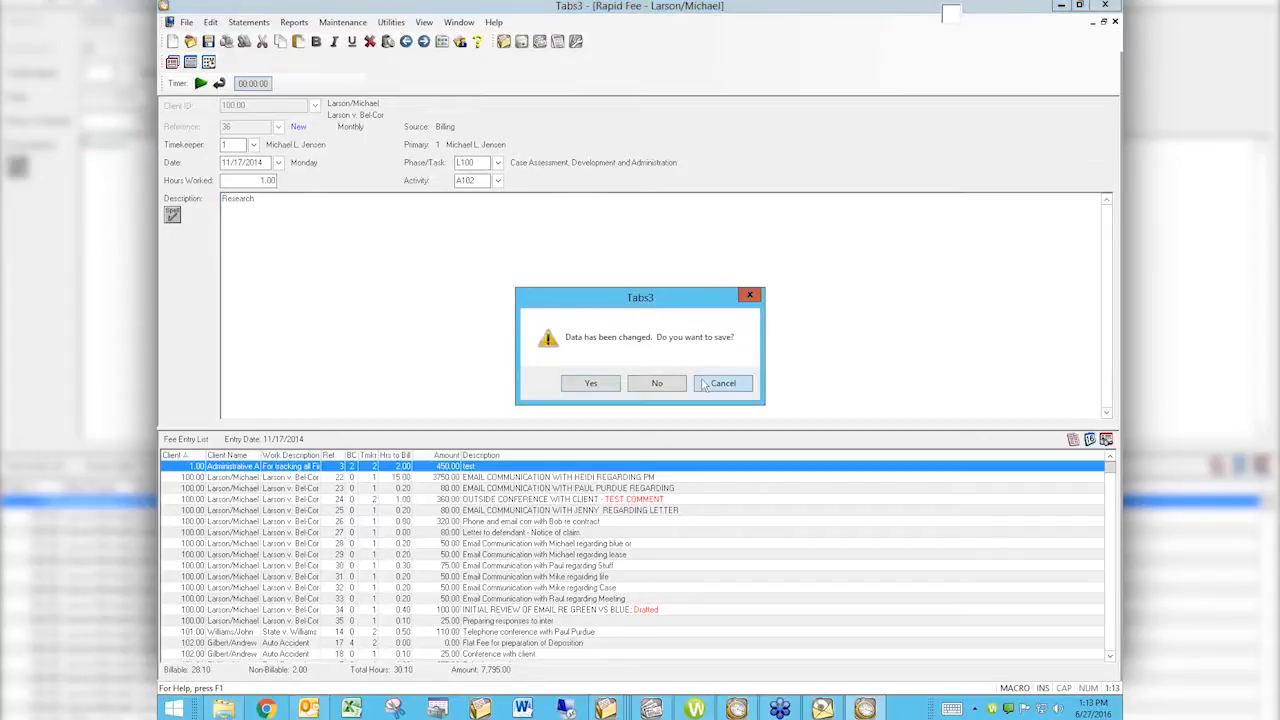
left_click(661, 383)
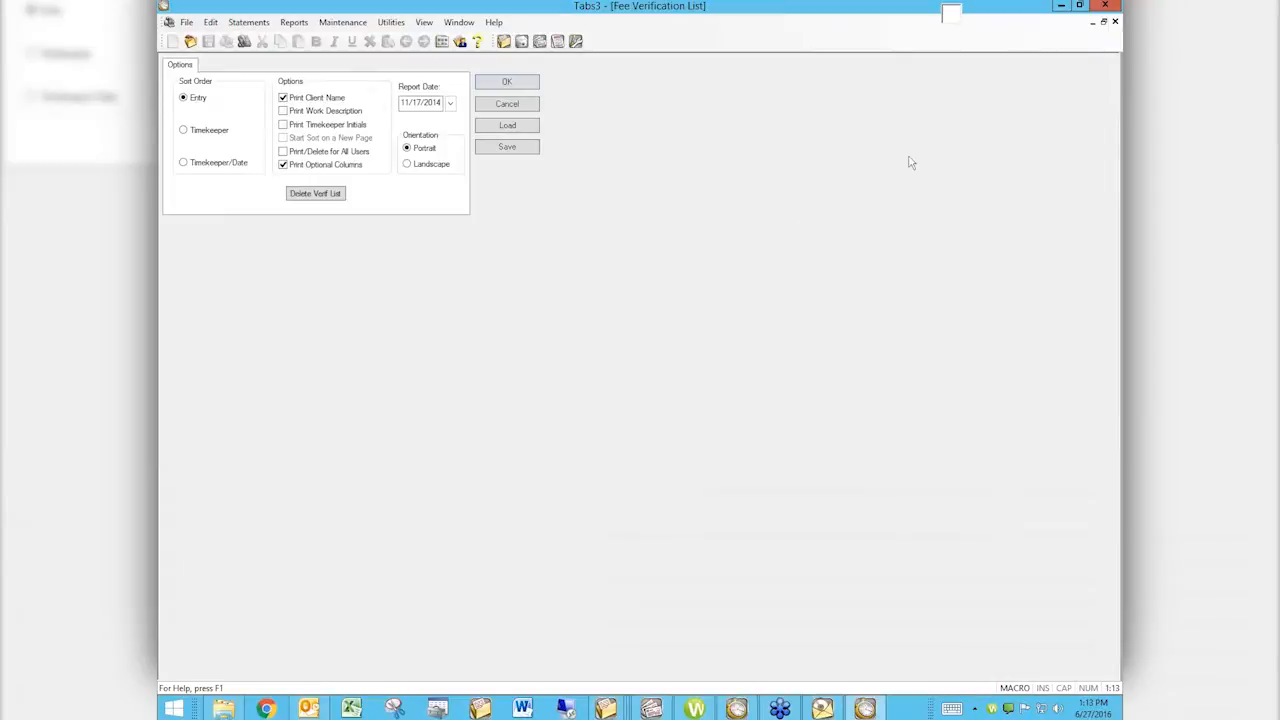
left_click(514, 107)
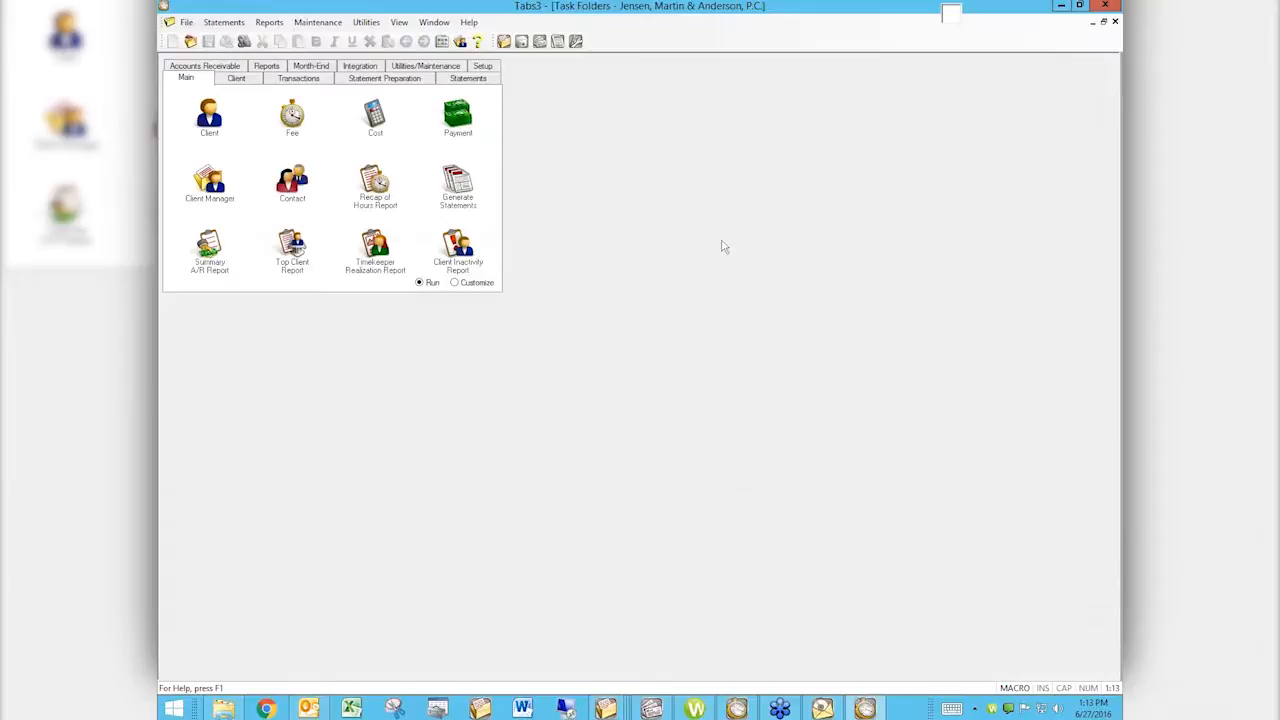
Open the same client's record to check its task based billing setup, and close it.
left_click(209, 120)
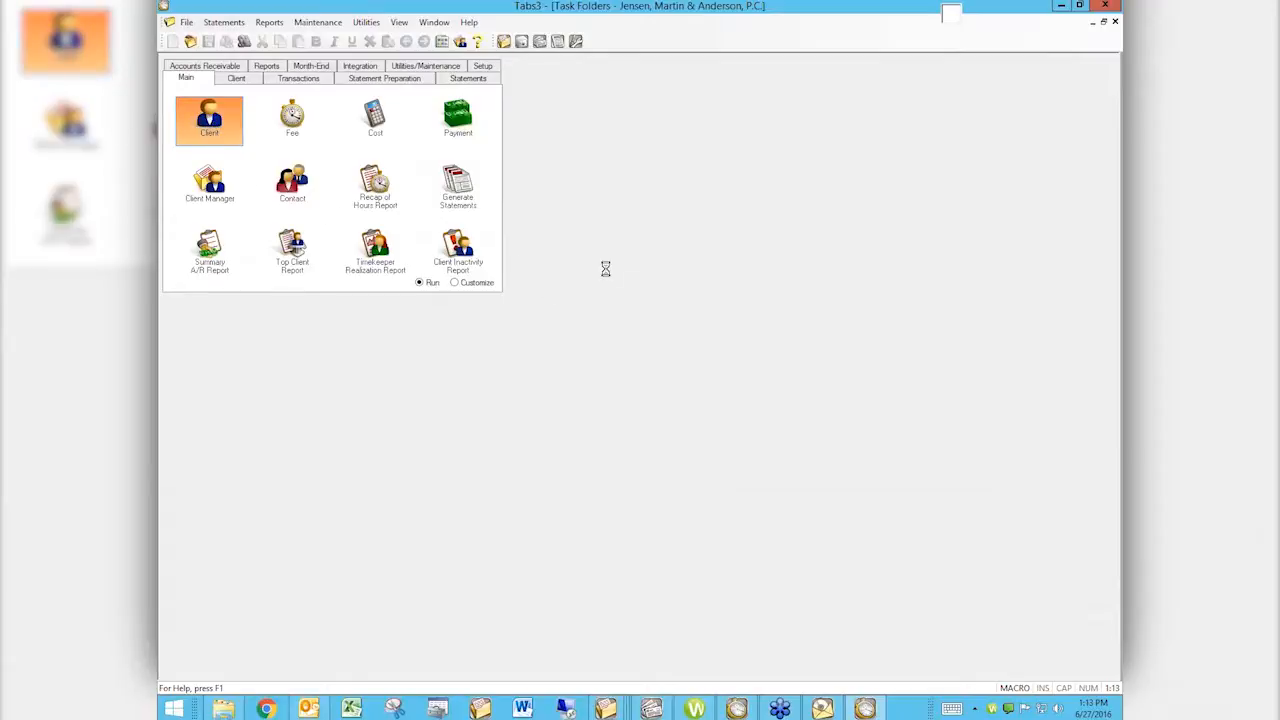
key("Return")
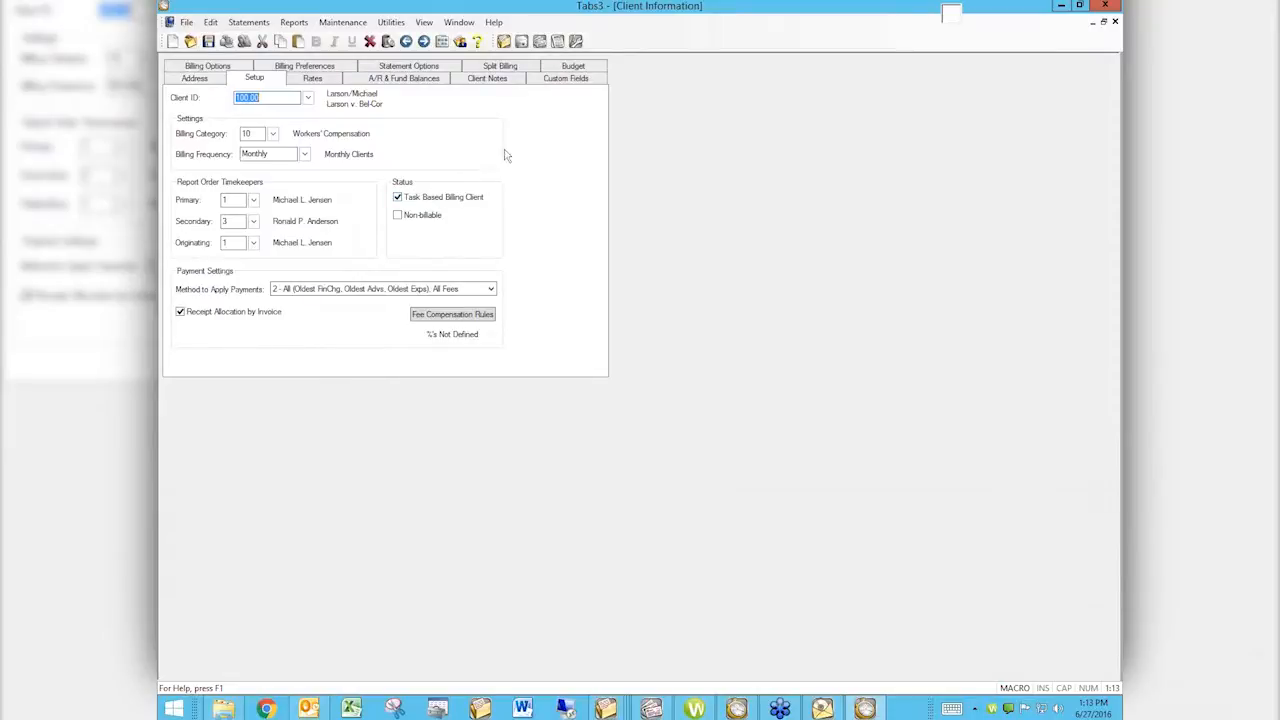
left_click(1115, 22)
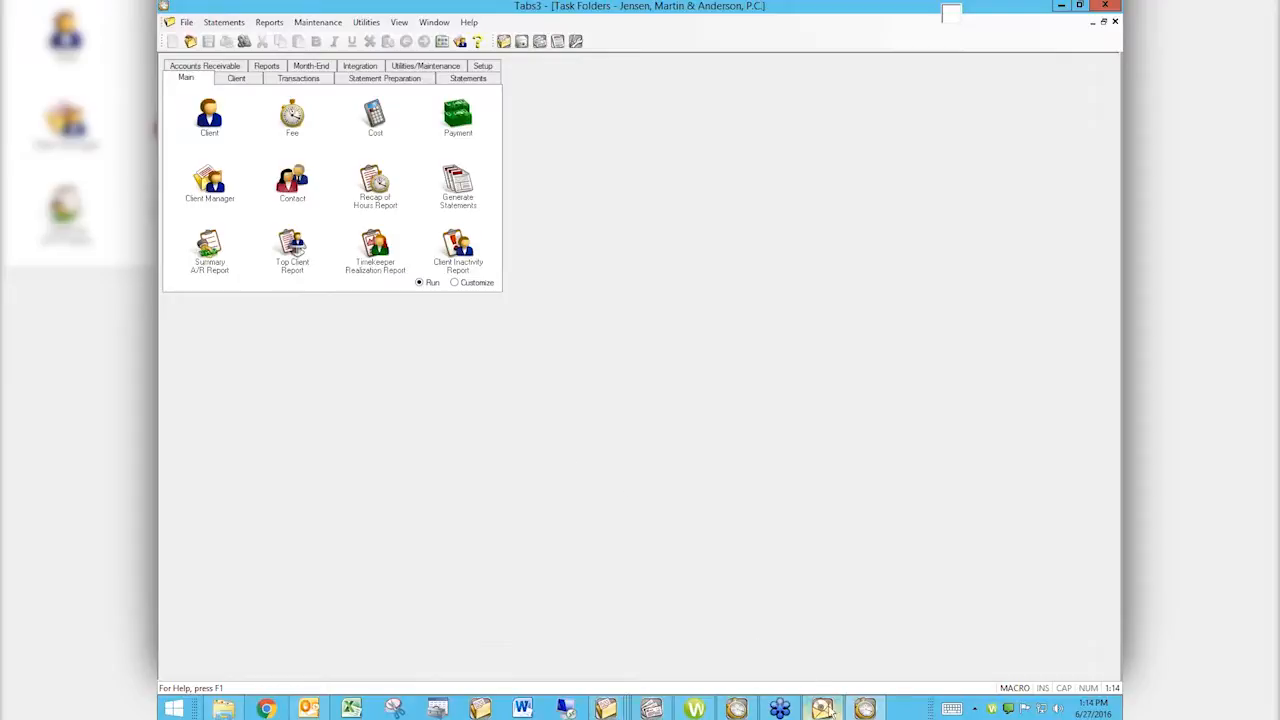
Switch to Taskbill and open the Task Billing Configuration.
mouse_move(826, 708)
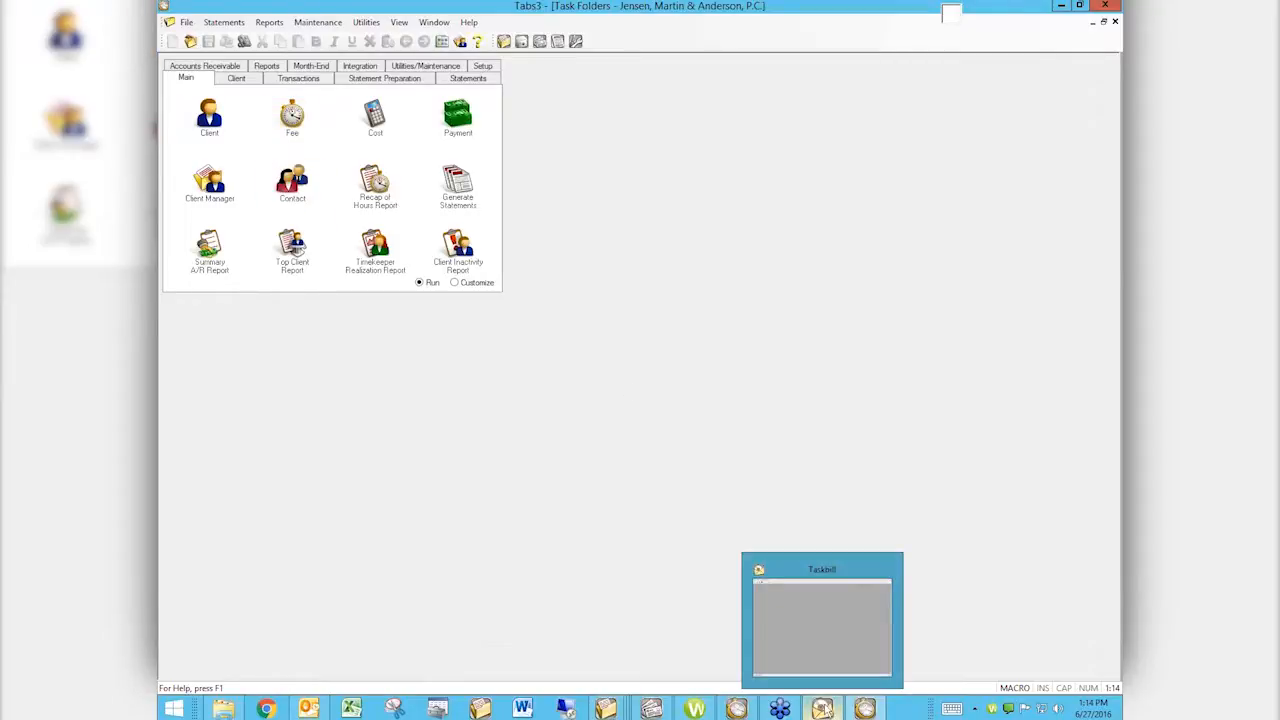
left_click(824, 710)
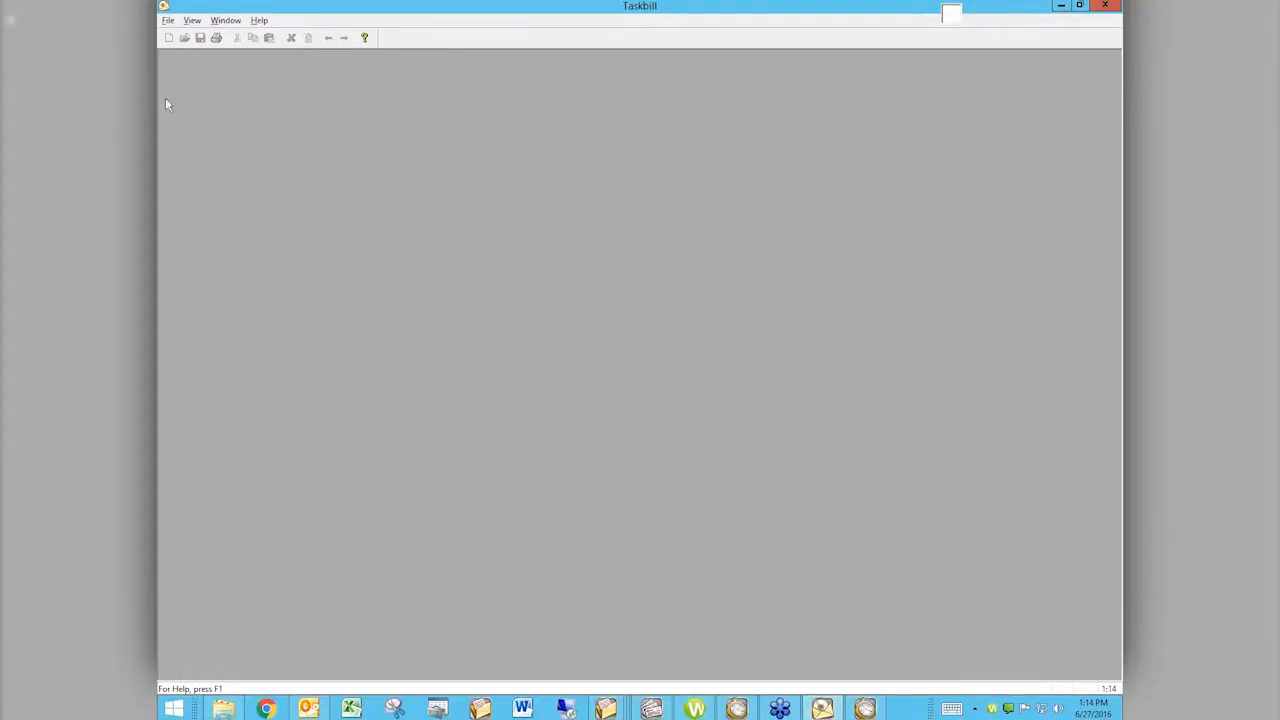
left_click(170, 24)
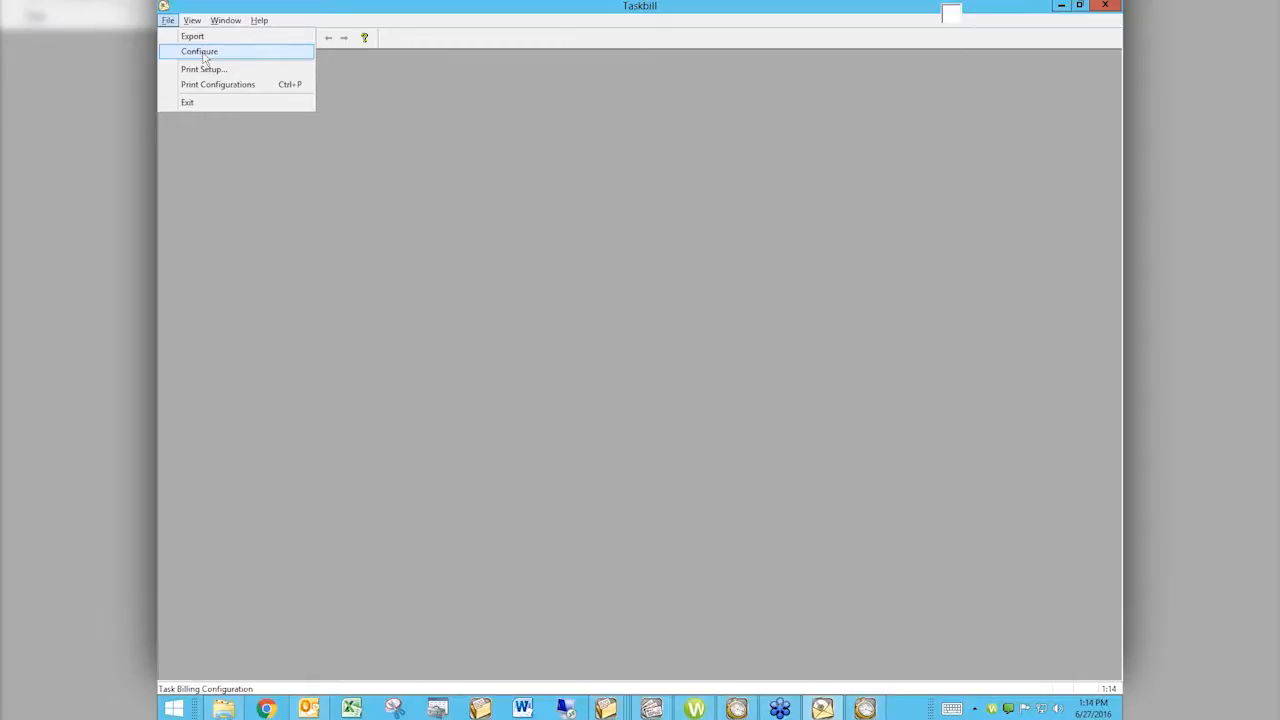
left_click(202, 52)
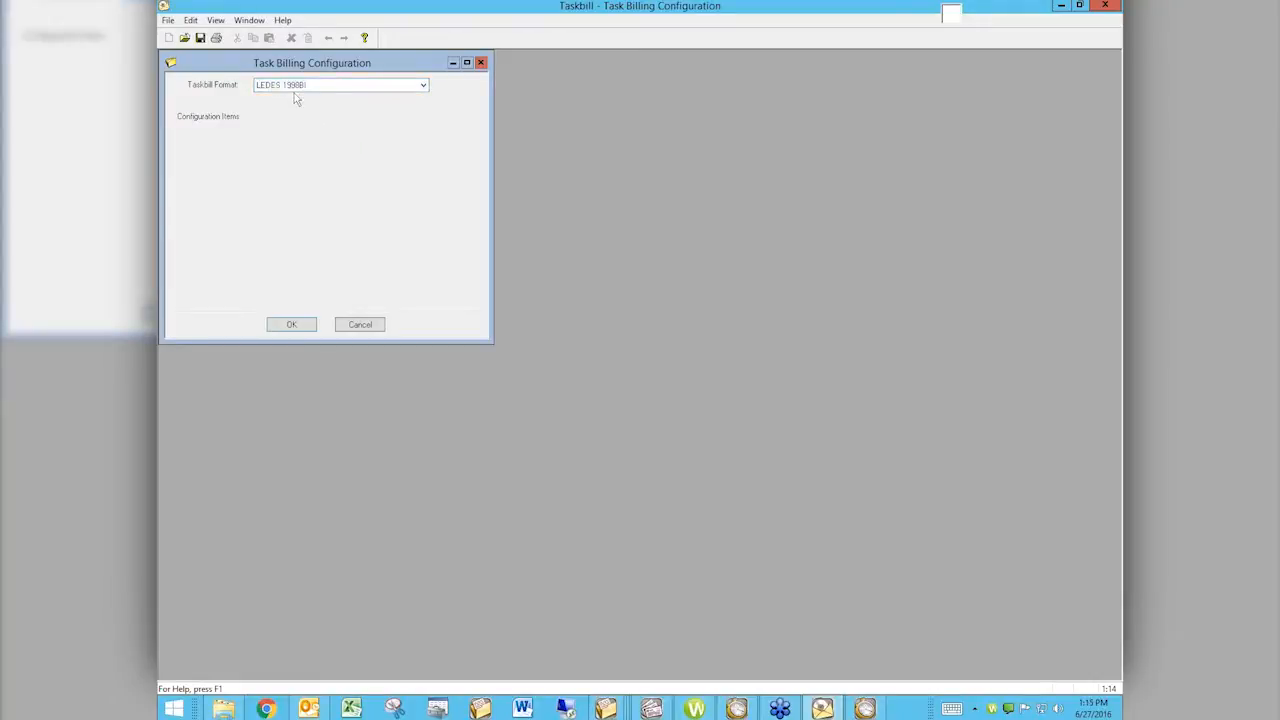
Look through the available Taskbill formats and set the format to LEDES 1998B.
left_click(423, 87)
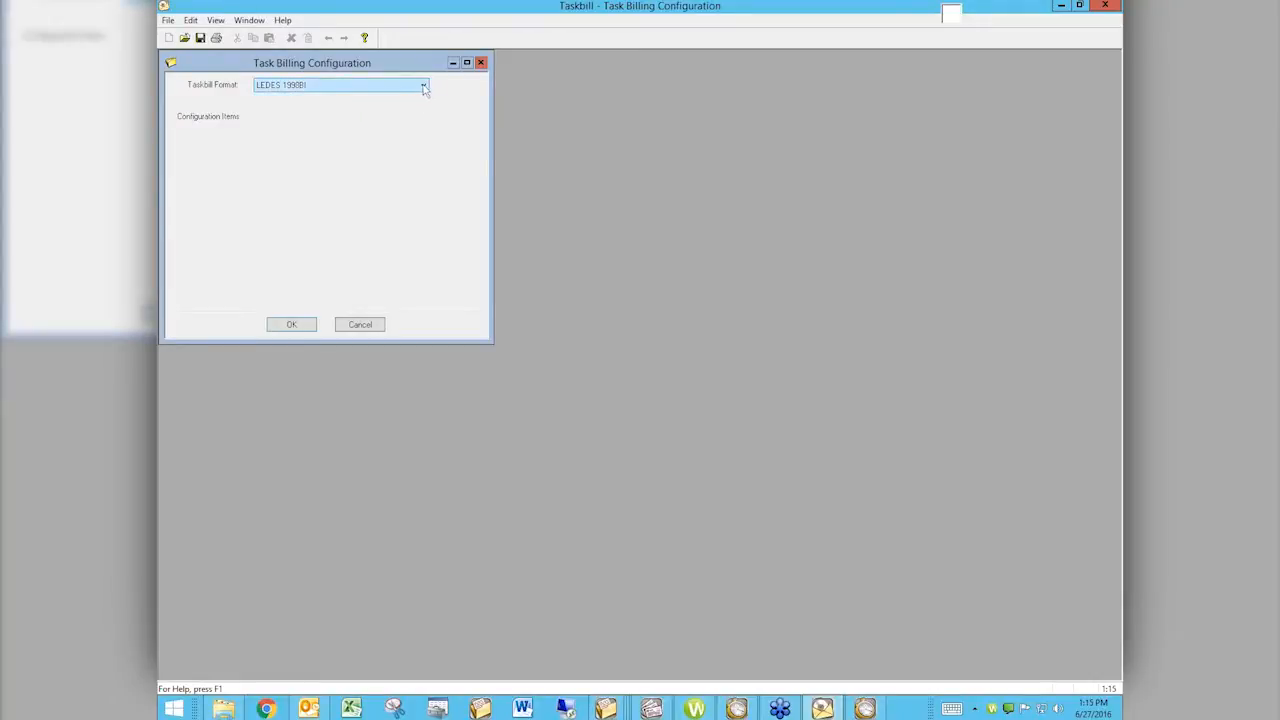
left_click_drag(424, 198, 427, 113)
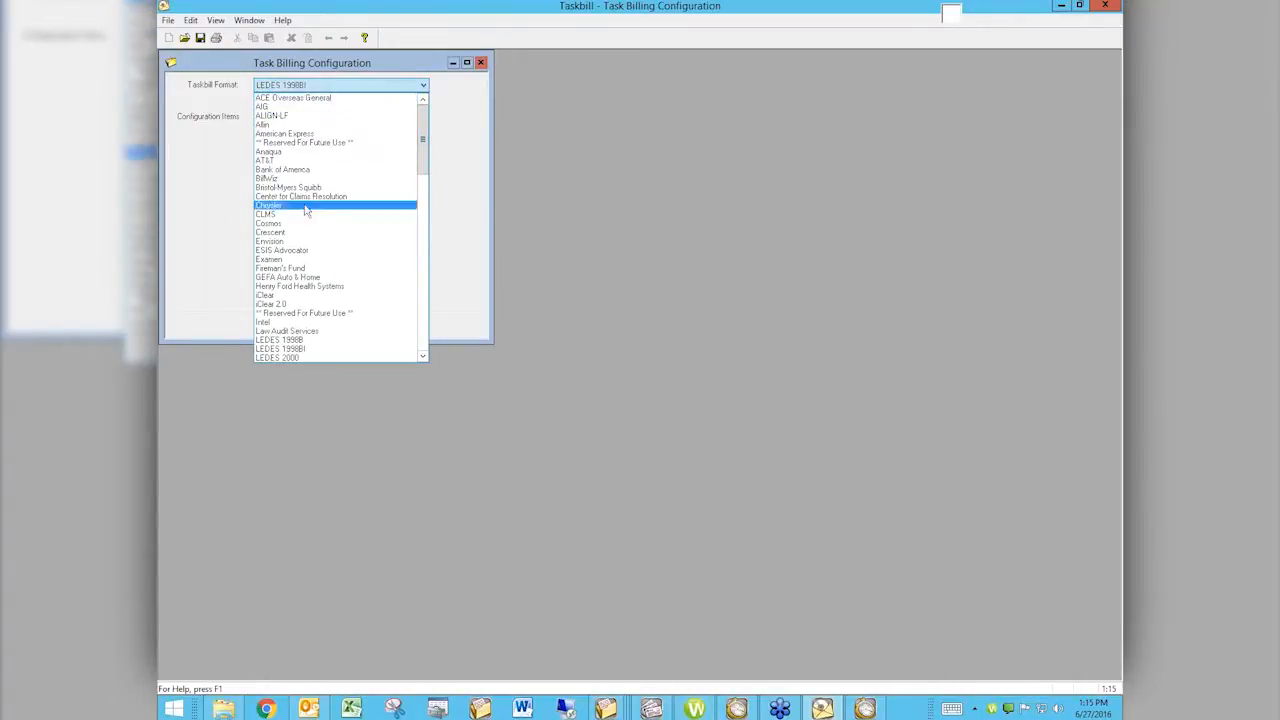
left_click_drag(420, 150, 429, 356)
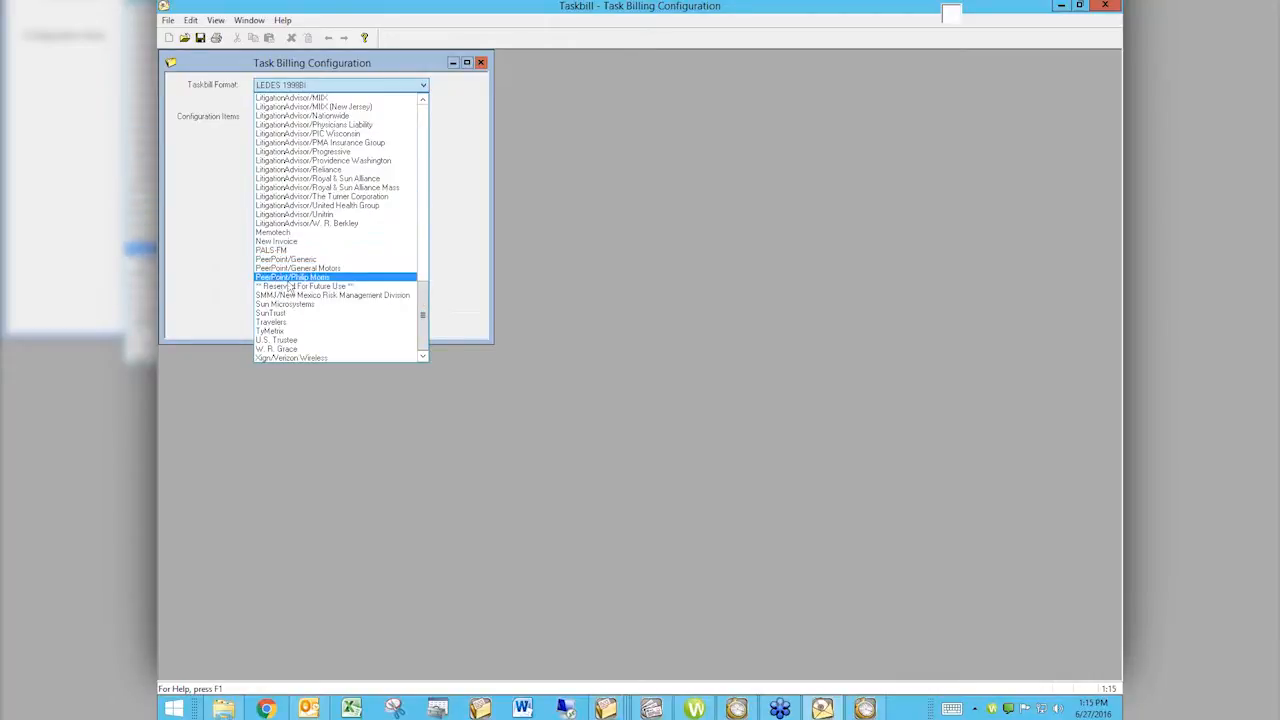
left_click_drag(424, 292, 421, 160)
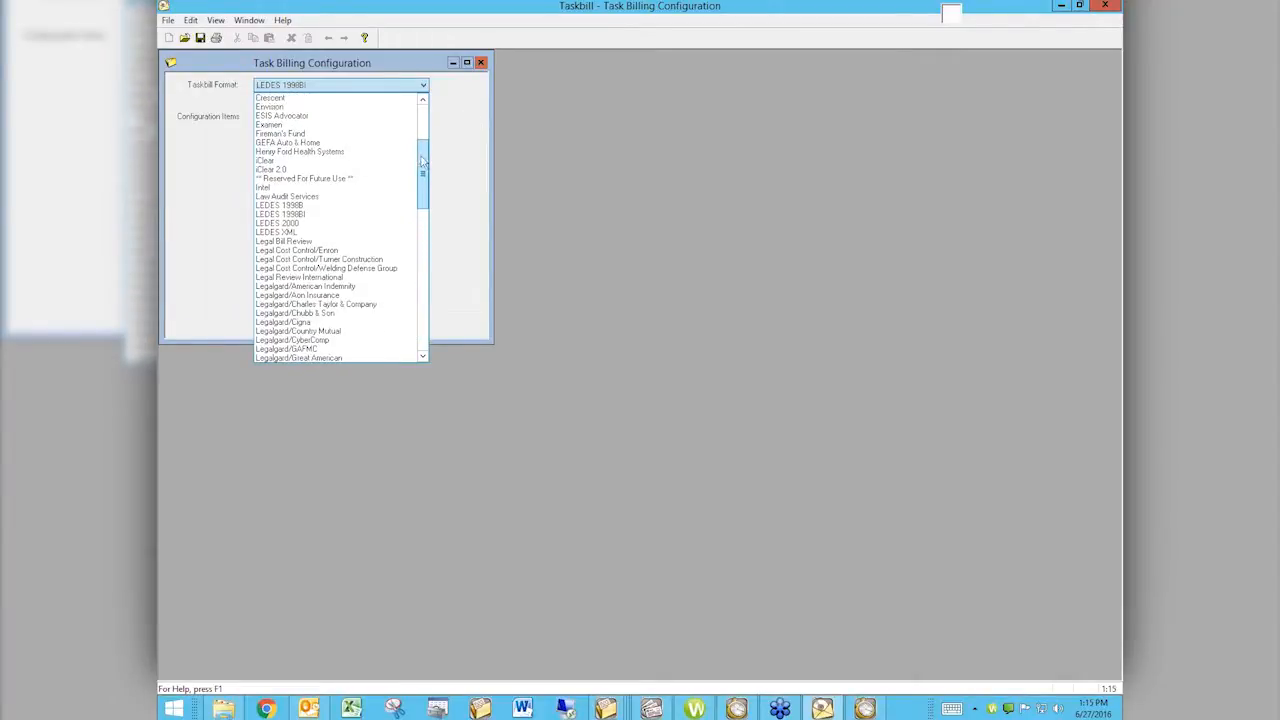
left_click(282, 205)
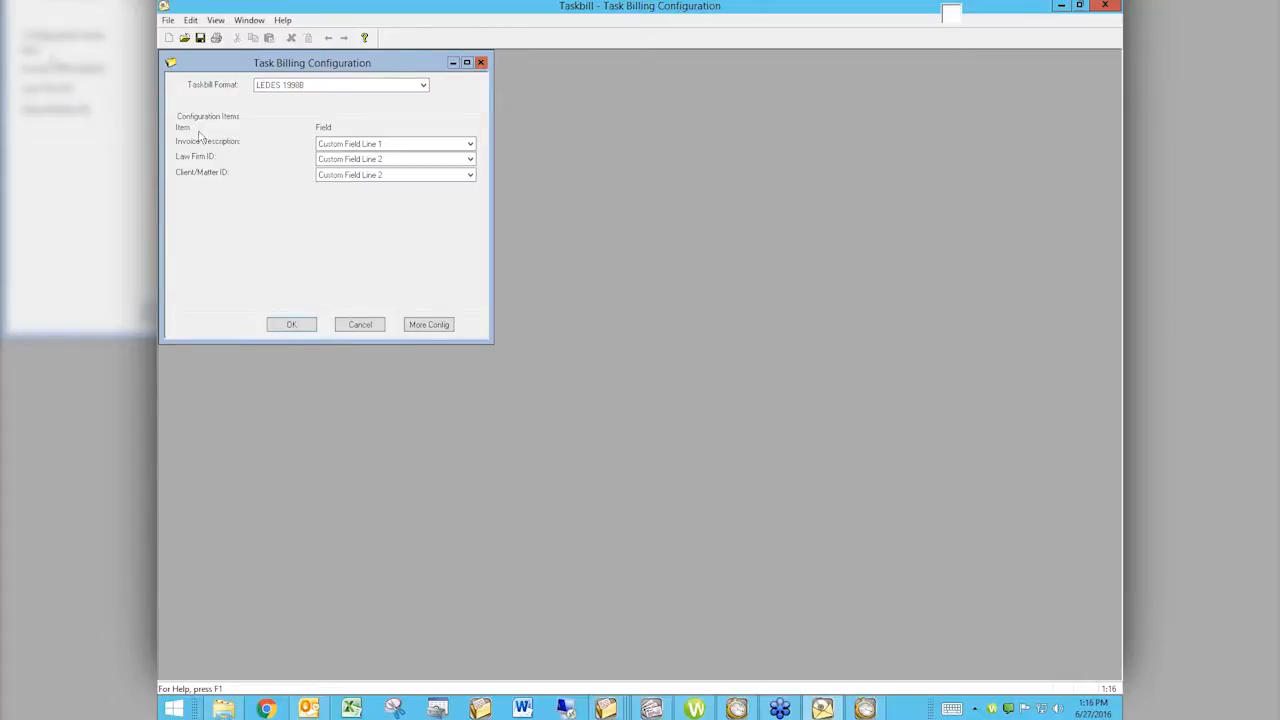
Set the Law Firm ID configuration item to System Configuration Federal Tax ID.
left_click(395, 145)
left_click(470, 160)
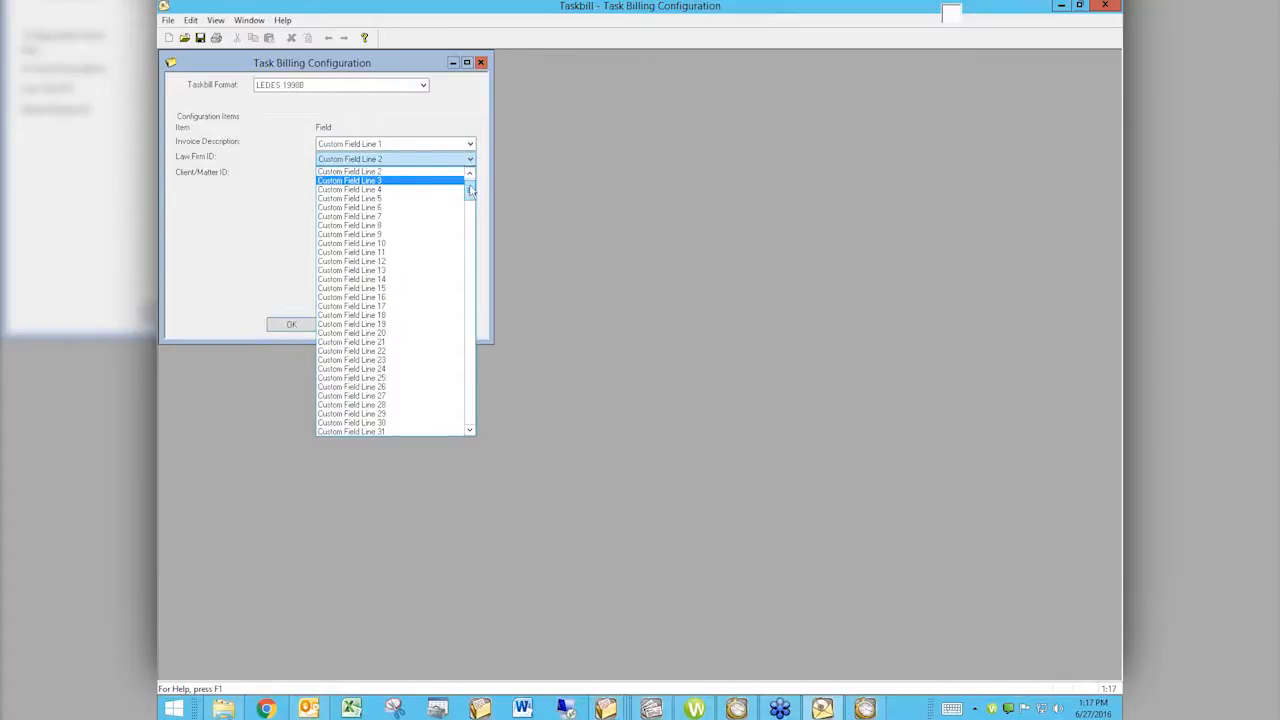
left_click_drag(470, 190, 472, 218)
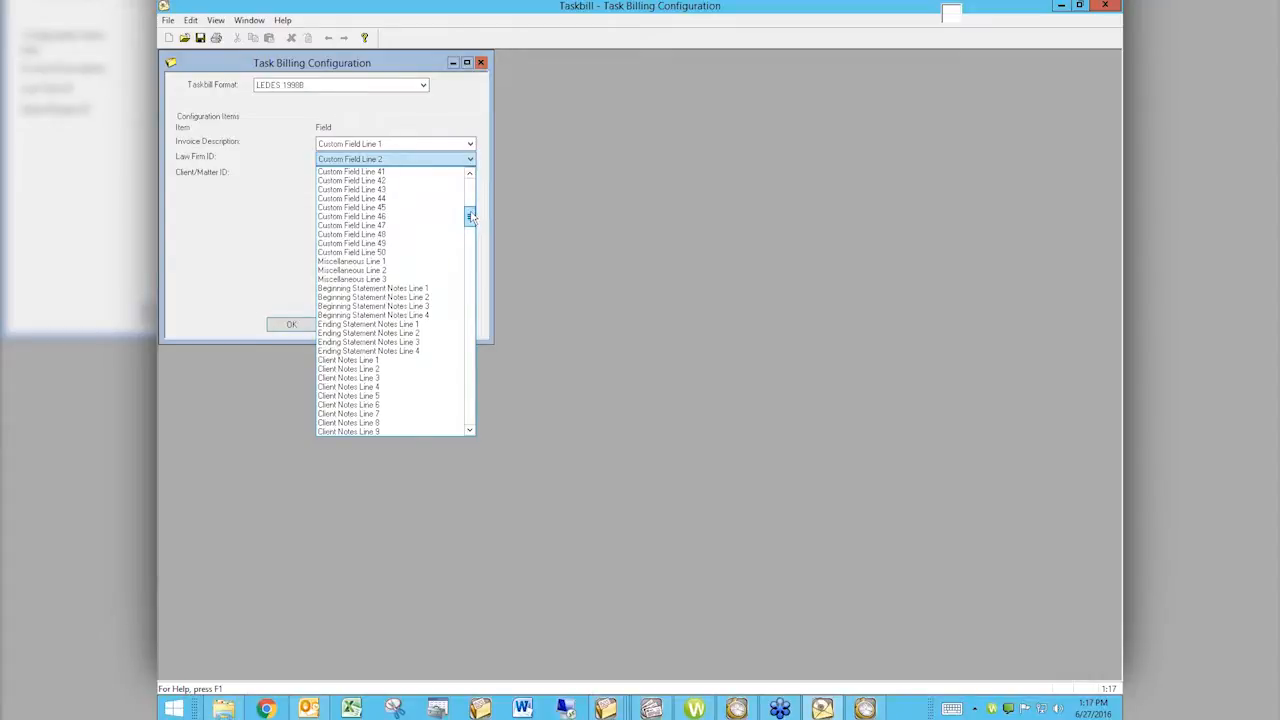
left_click_drag(472, 218, 468, 184)
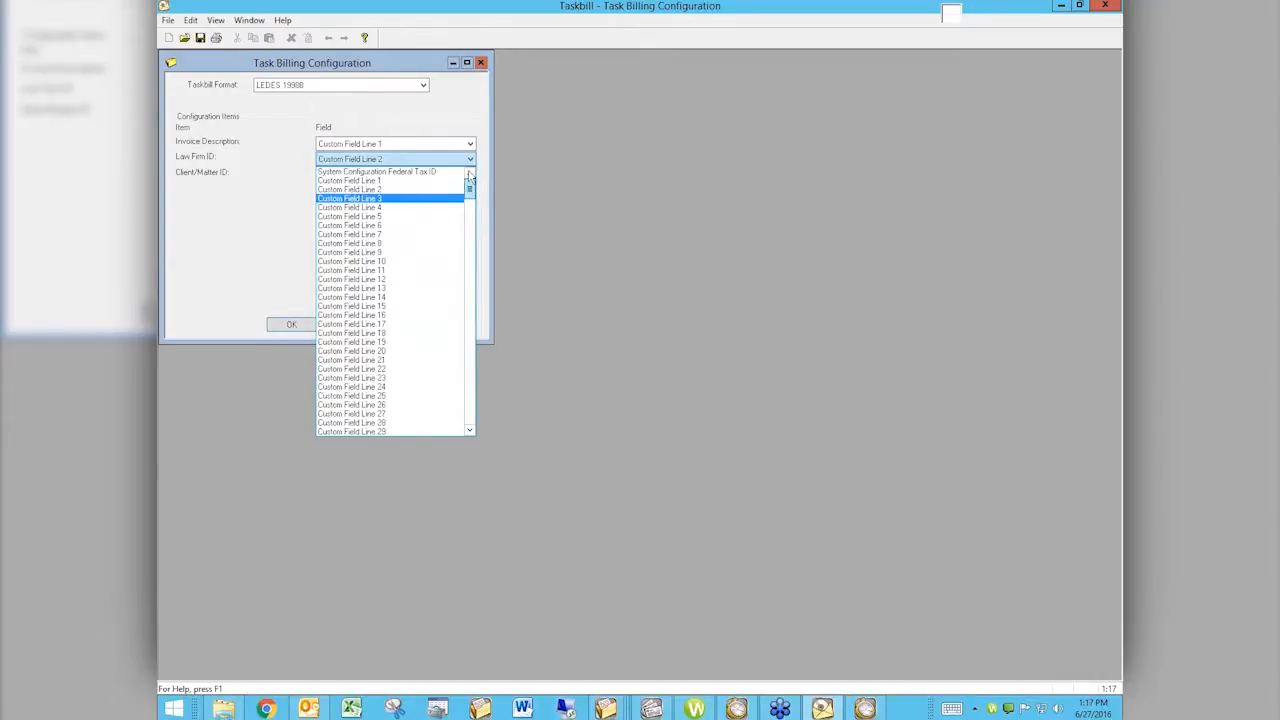
left_click(415, 174)
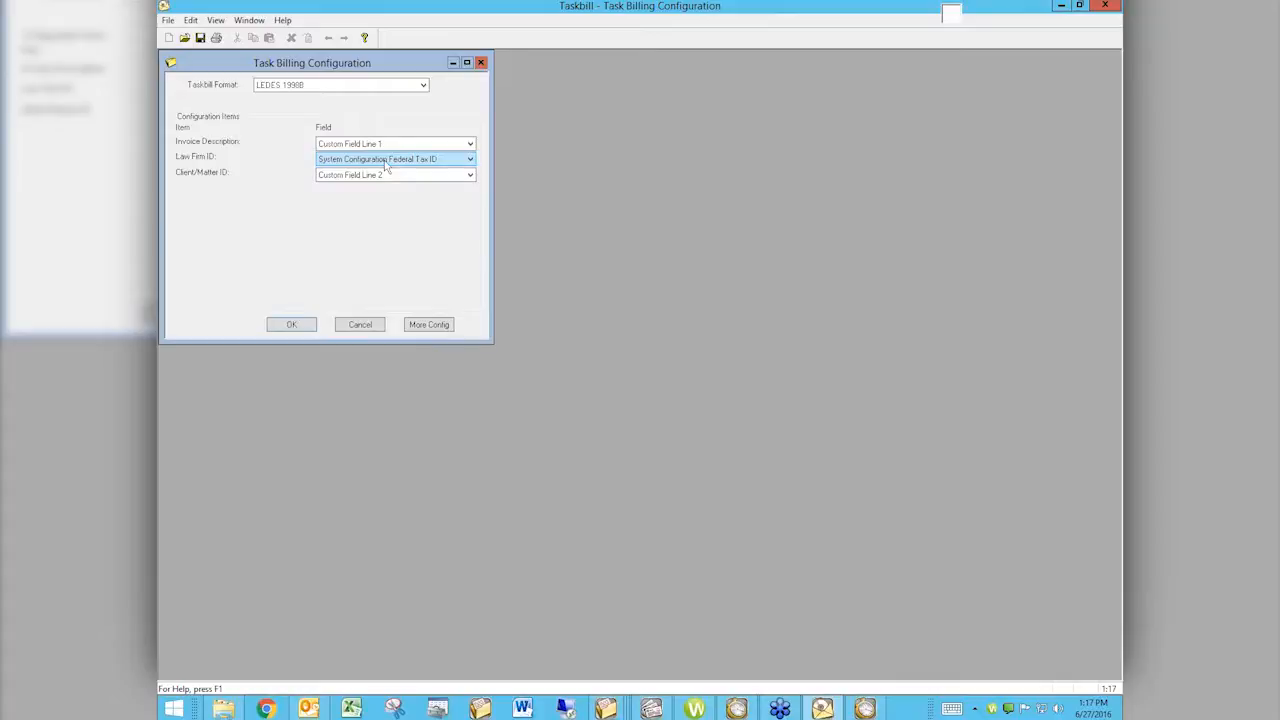
Examine the source fields available for the Invoice Description item, from custom fields through statement notes to client notes lines.
left_click(336, 145)
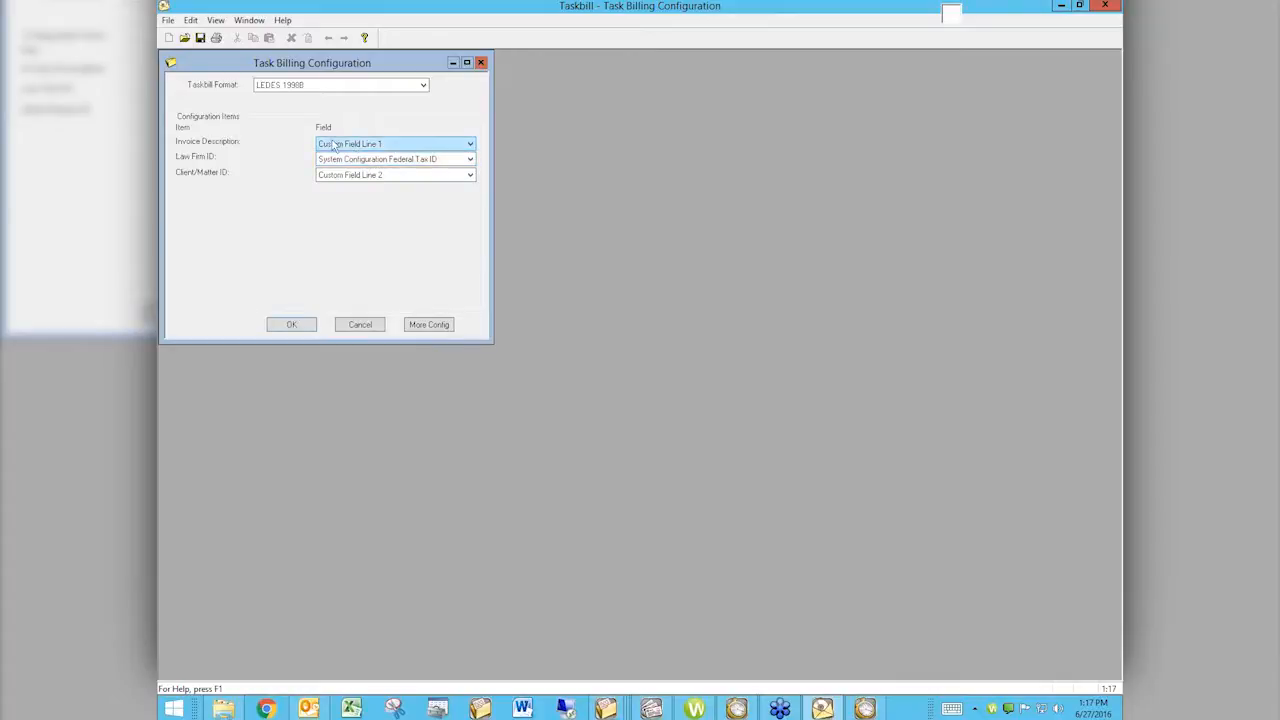
left_click(367, 176)
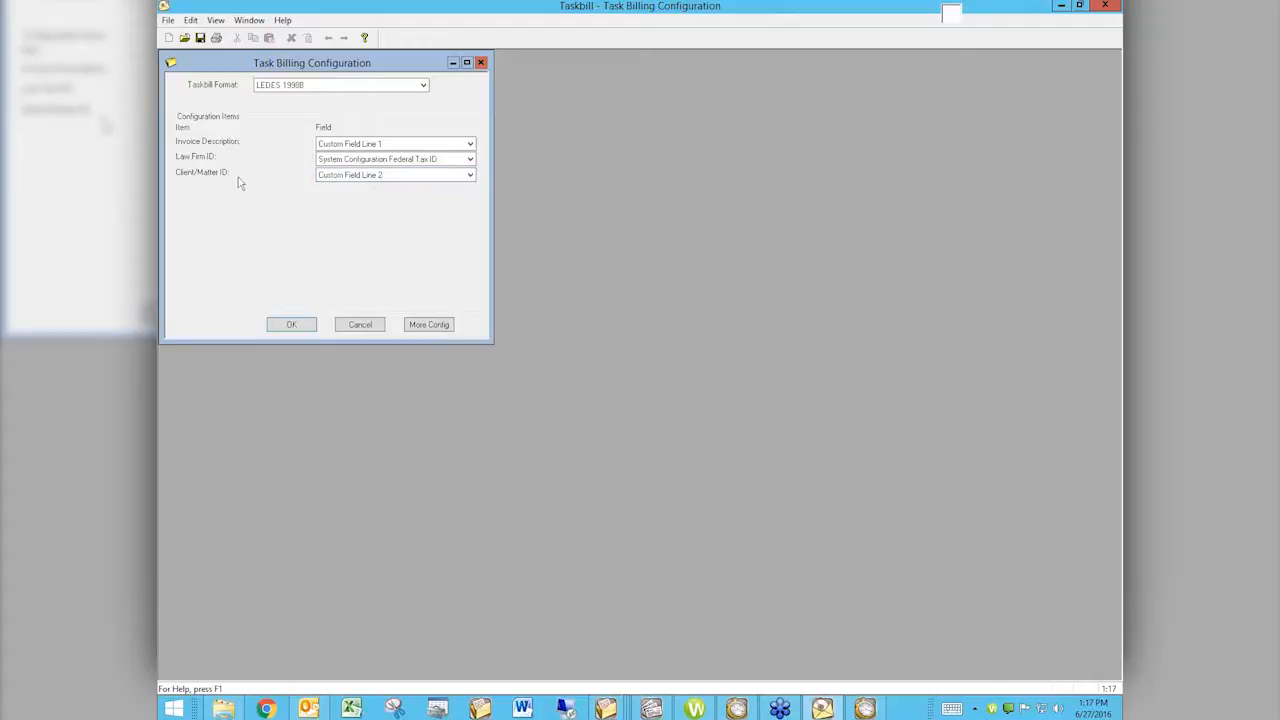
left_click(470, 146)
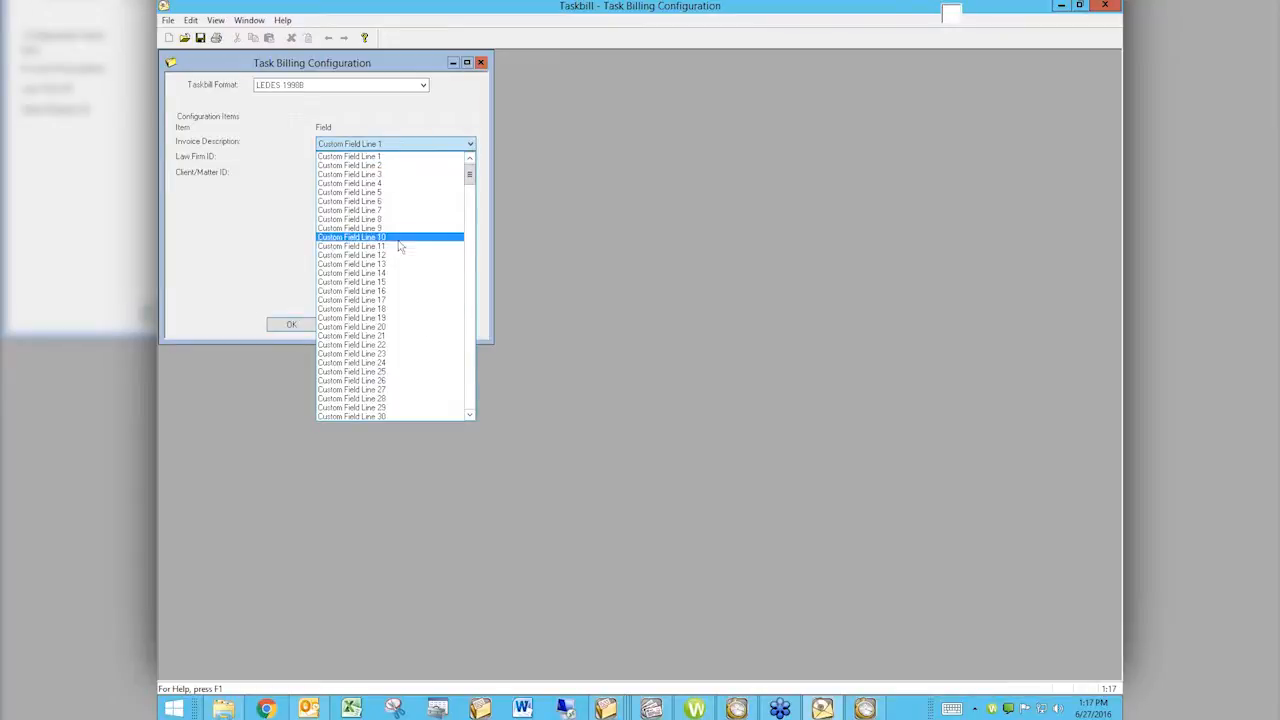
scroll(418, 367, "down", 12)
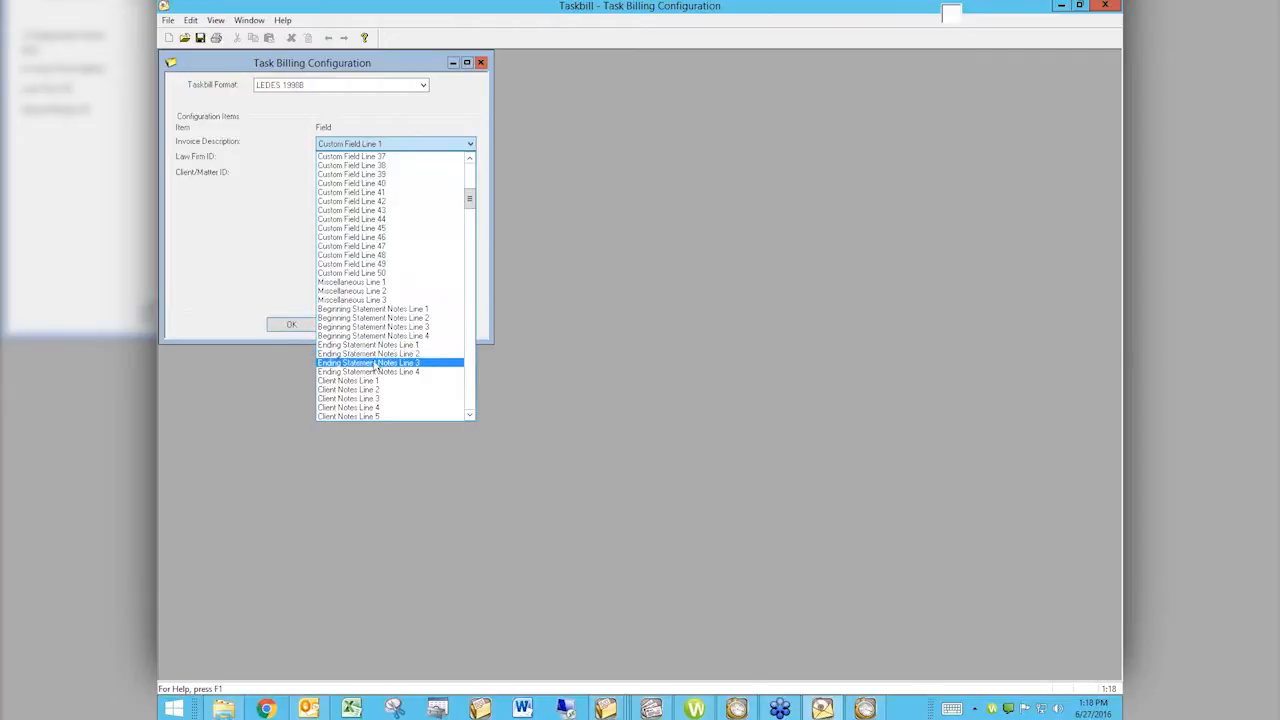
scroll(372, 399, "down", 16)
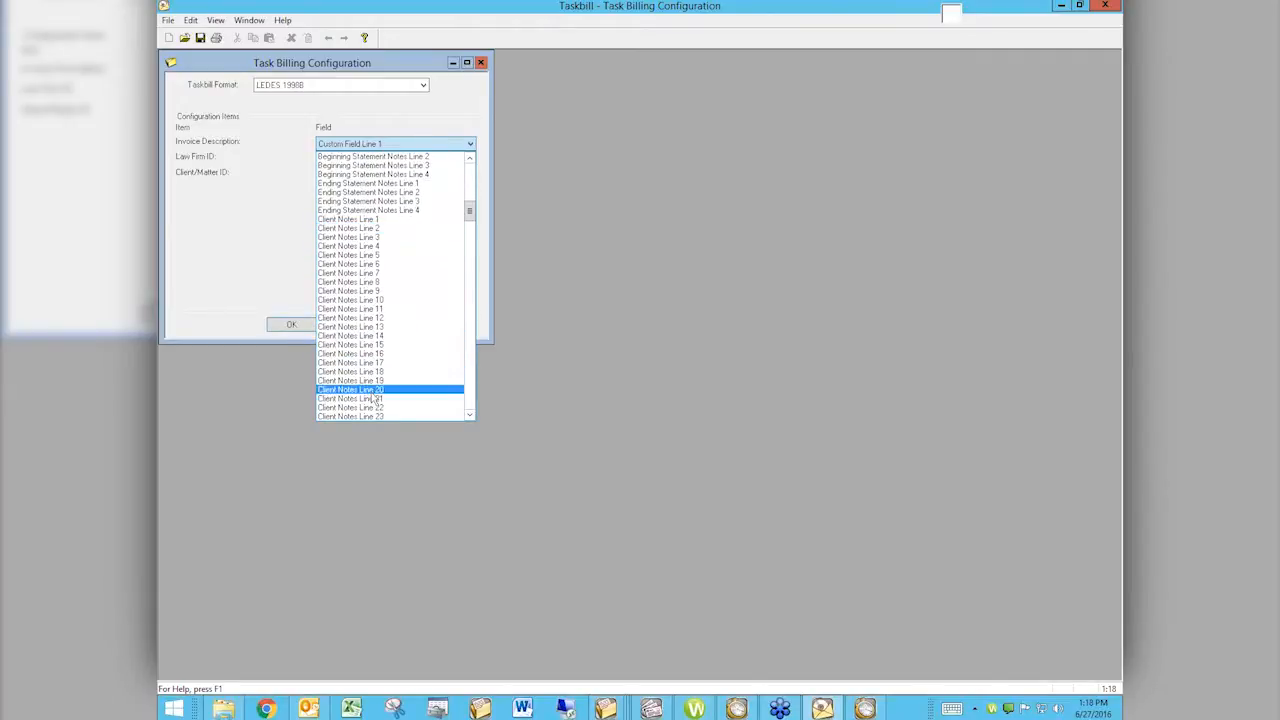
scroll(372, 399, "down", 6)
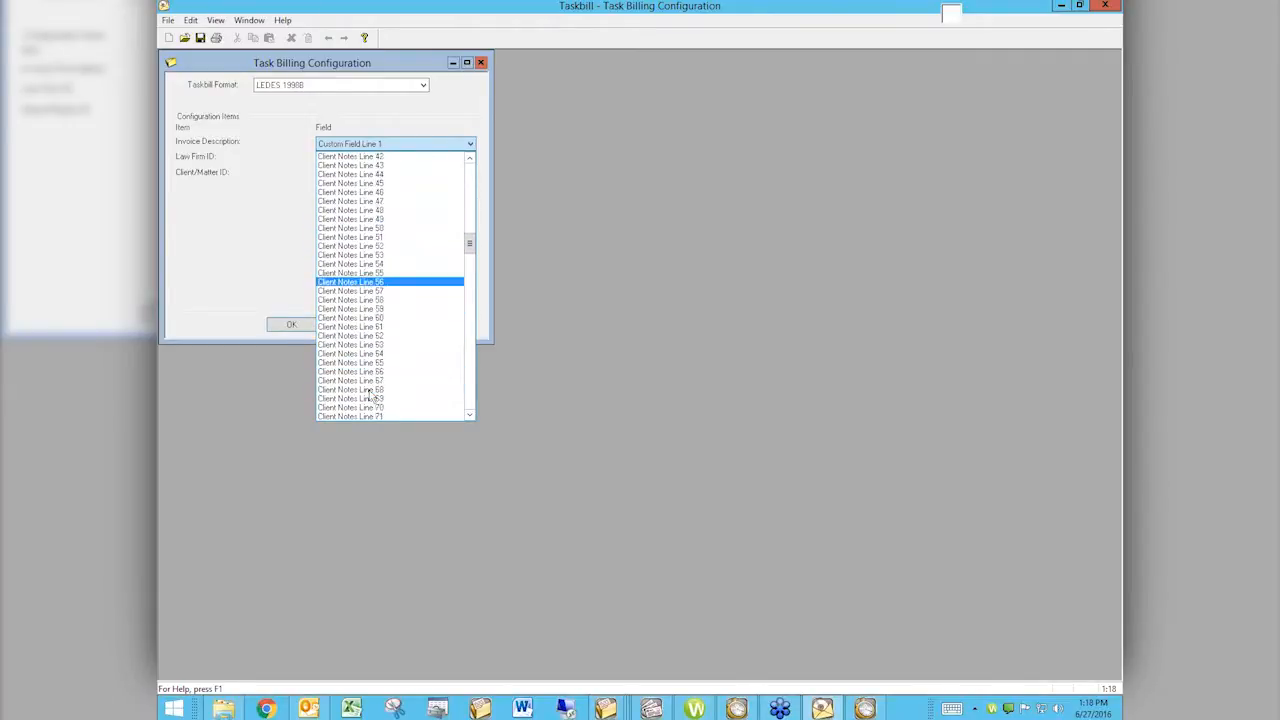
scroll(370, 395, "up", 8)
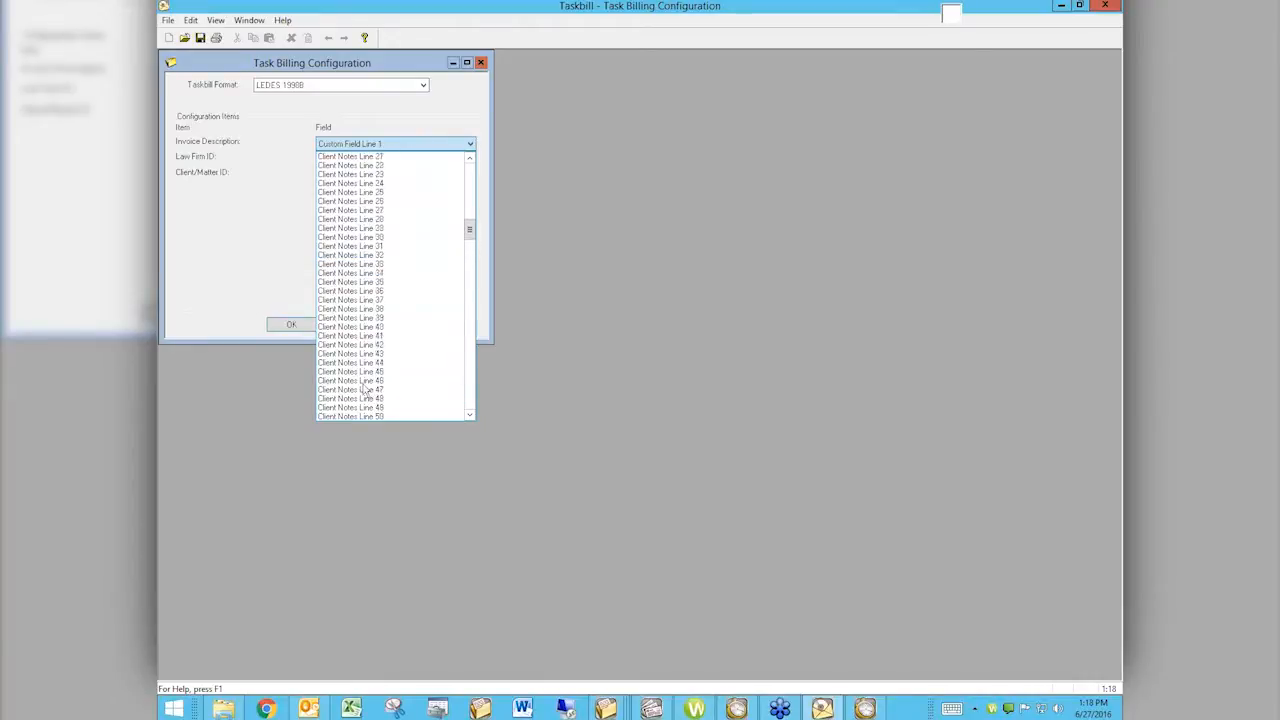
scroll(365, 280, "up", 6)
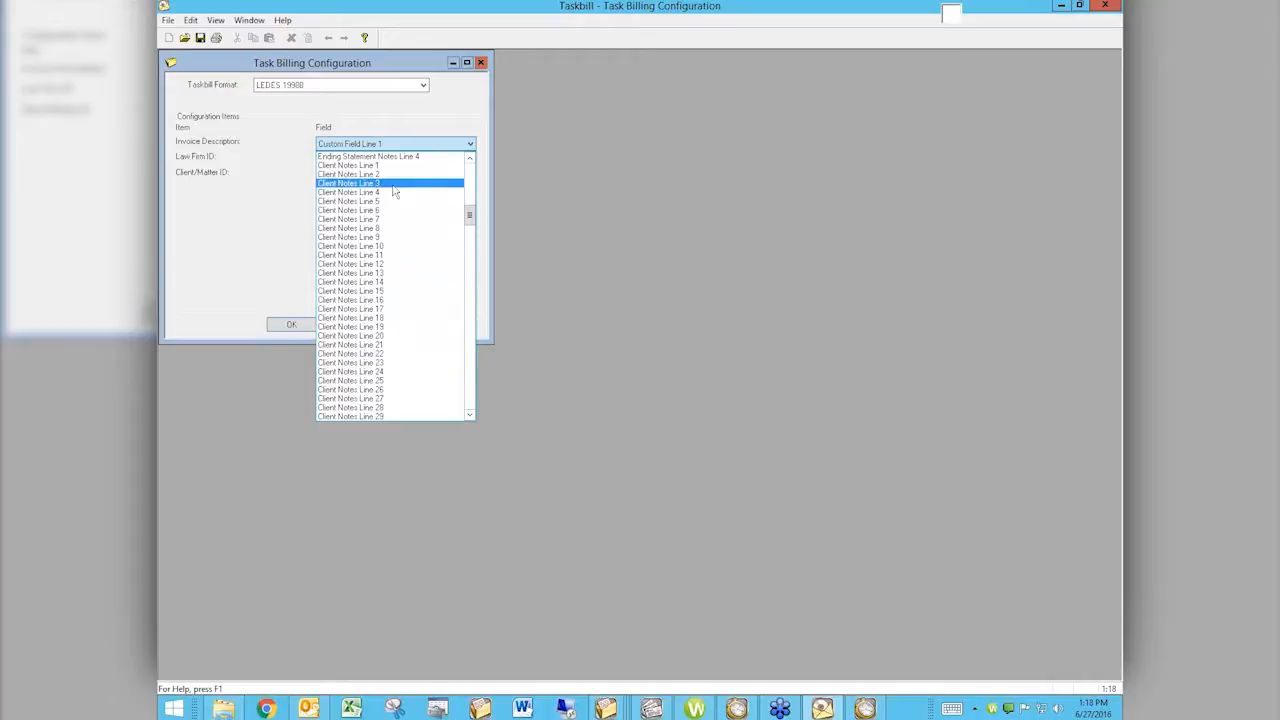
scroll(420, 250, "up", 10)
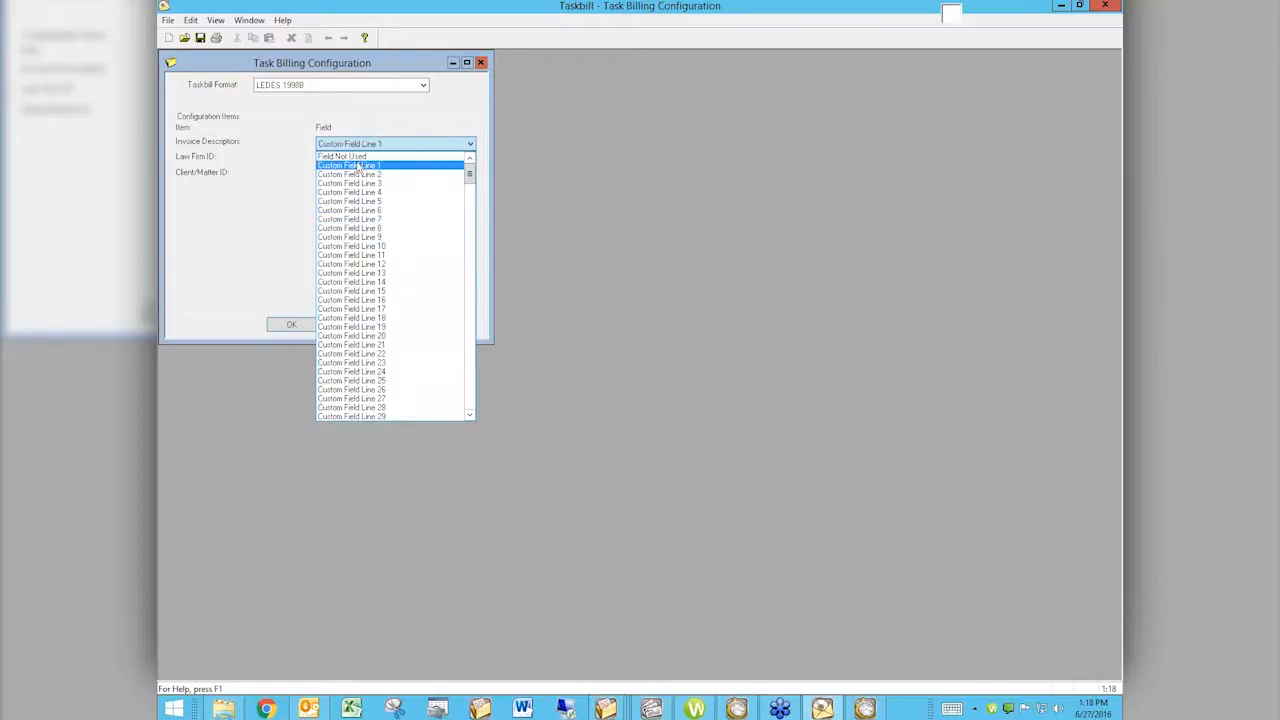
left_click(271, 211)
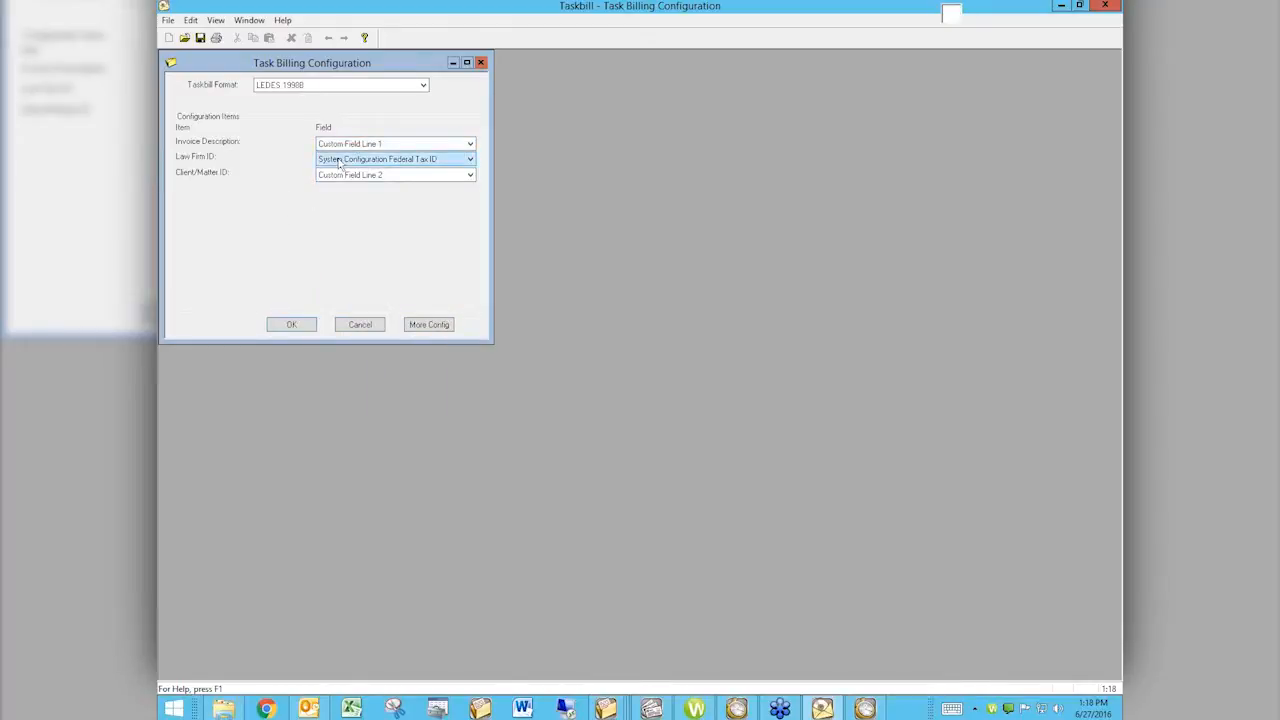
Review the LEDES 1998B timekeeper class options for timekeeper levels 1 and 9, accept the mapping, and save the format configuration.
left_click(427, 328)
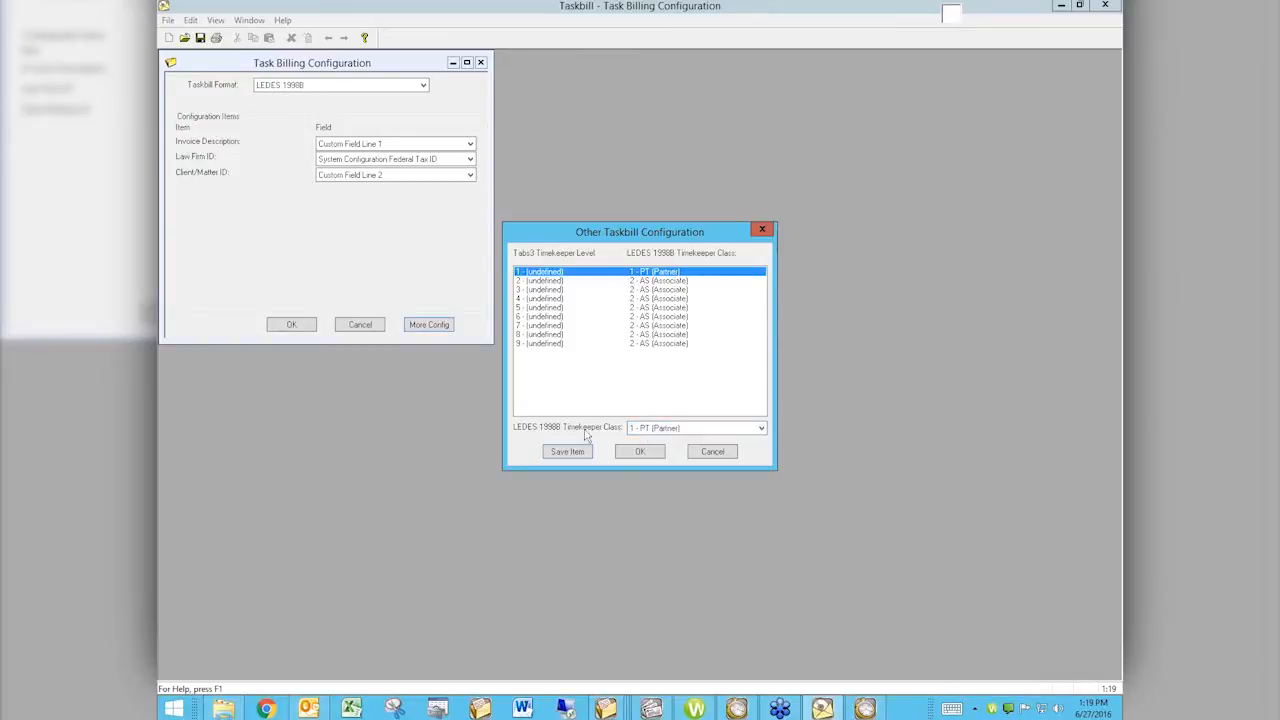
left_click(761, 428)
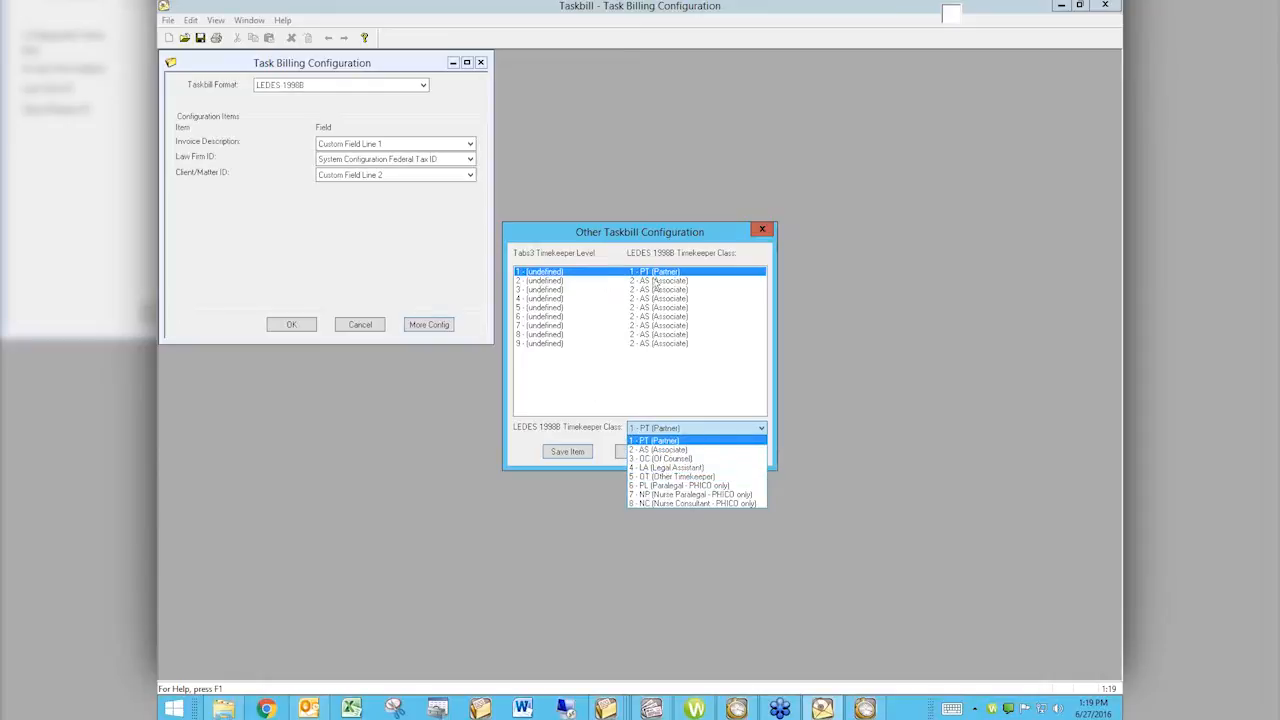
left_click(675, 289)
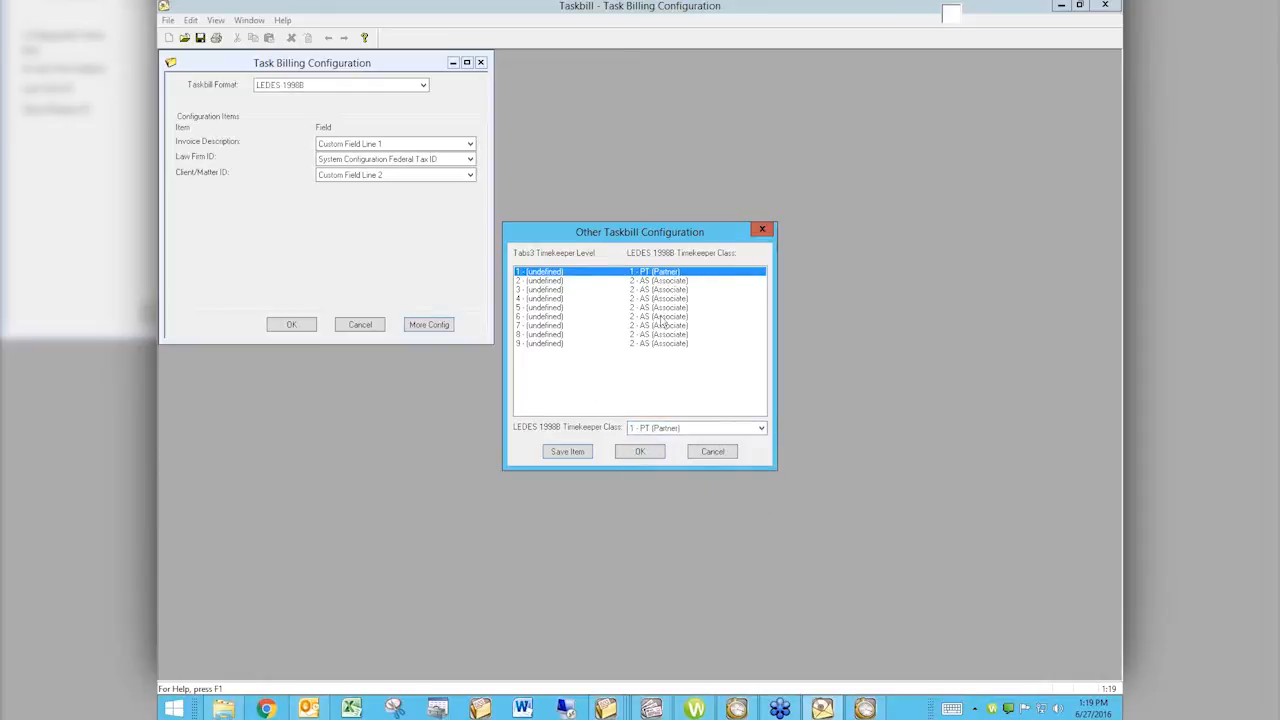
left_click(668, 344)
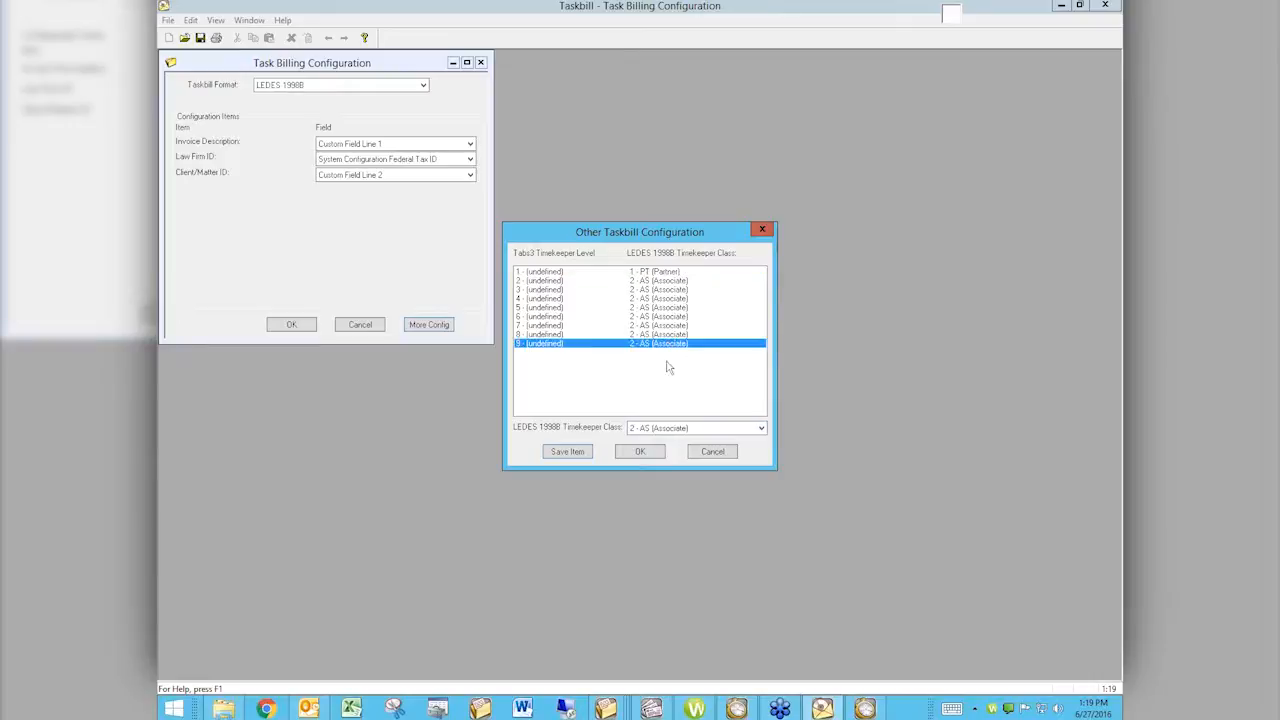
left_click(690, 428)
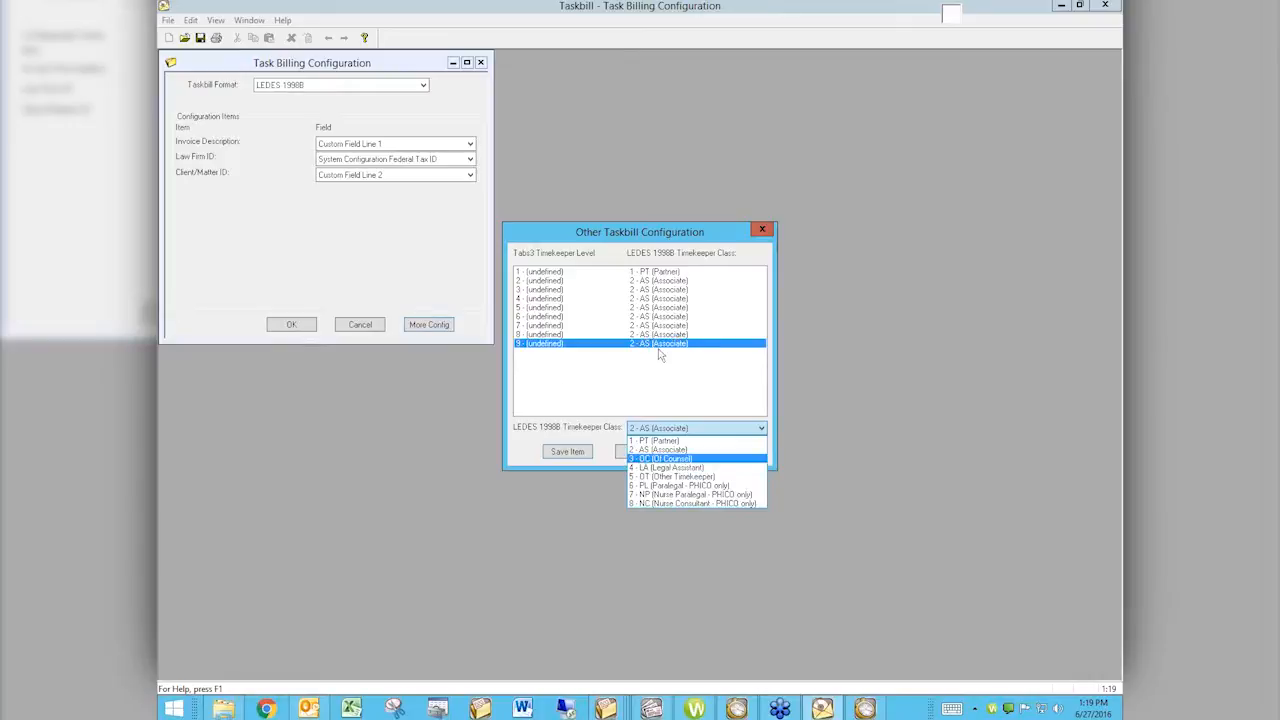
left_click(620, 374)
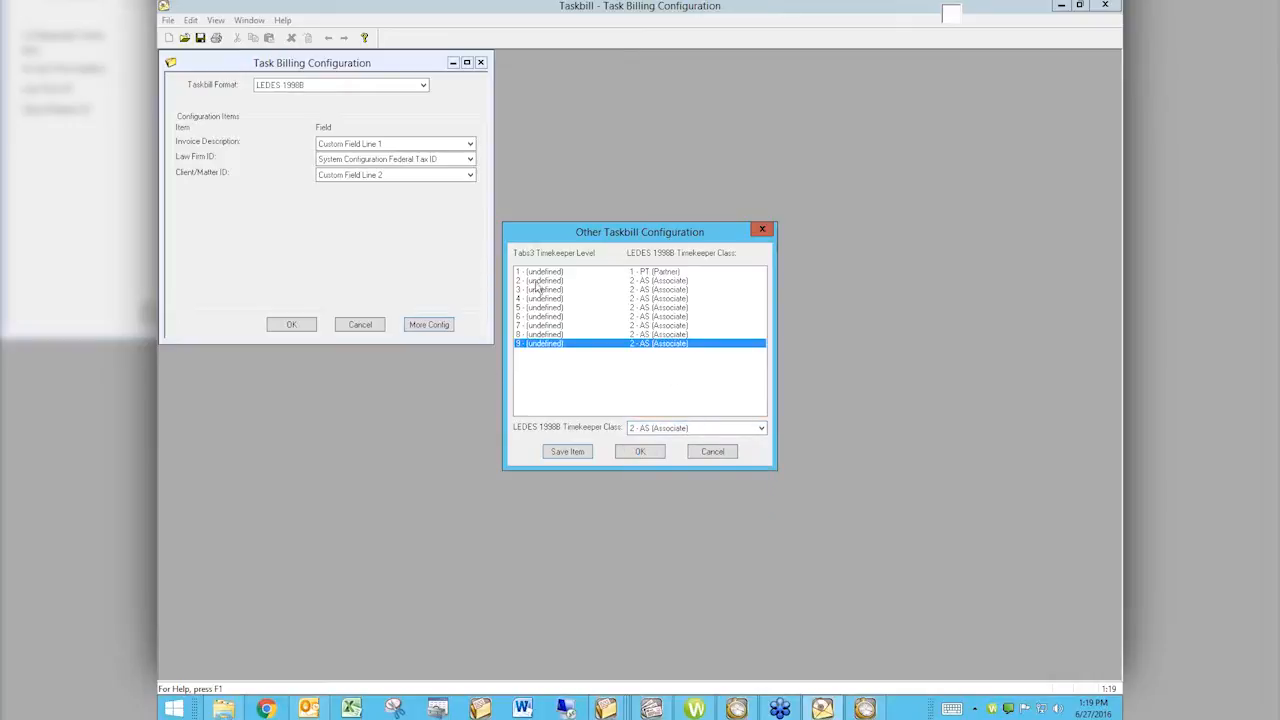
left_click(642, 452)
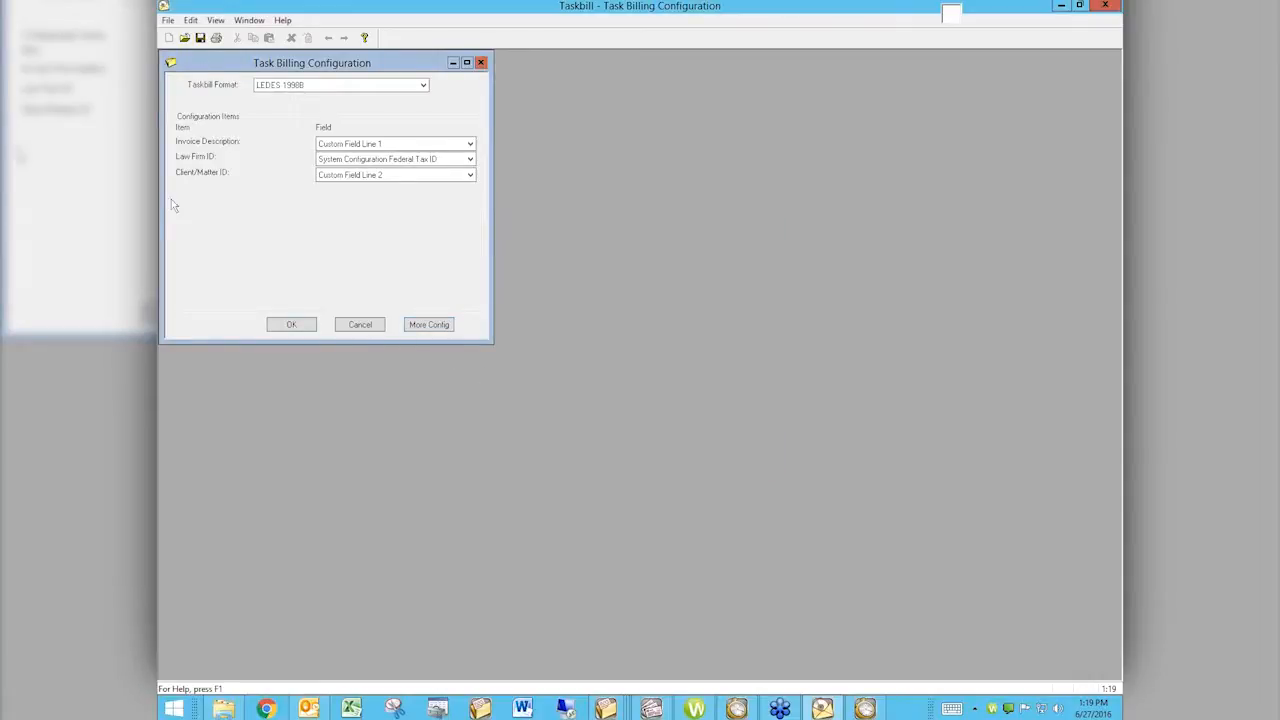
left_click(201, 39)
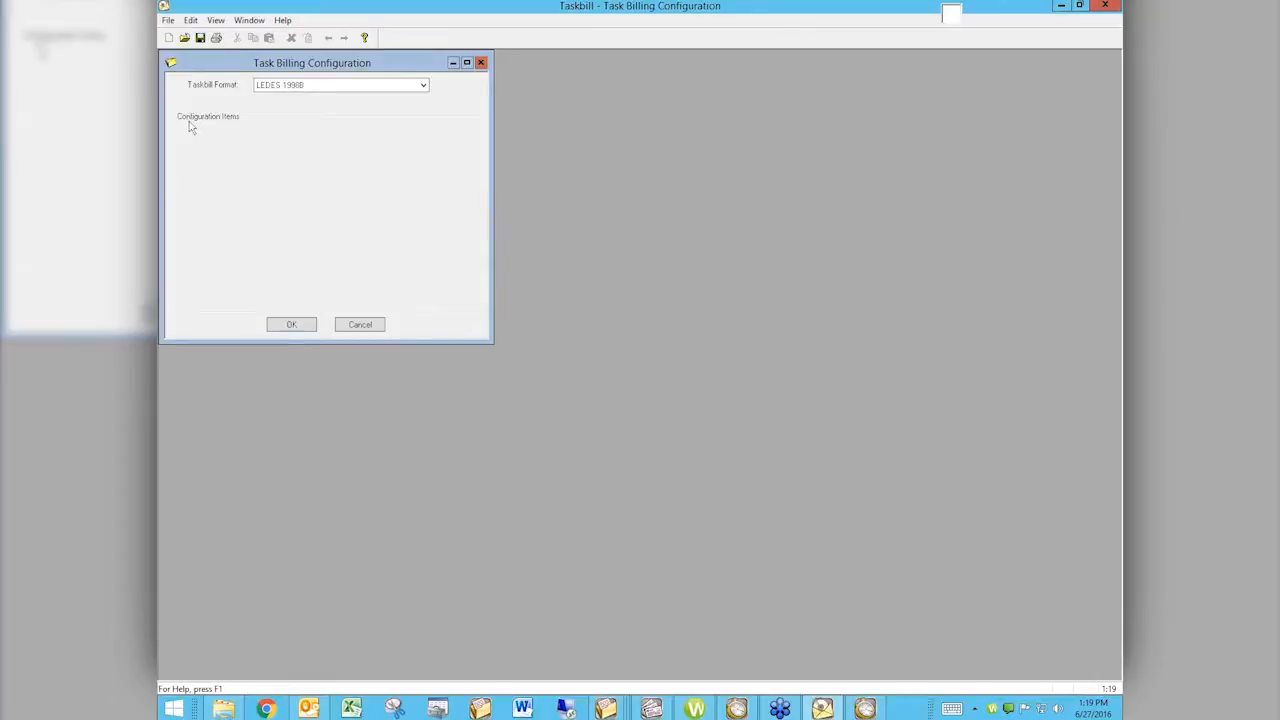
Examine the configuration items for the TyMetrix format, and close the Task Billing Configuration without saving.
left_click(412, 86)
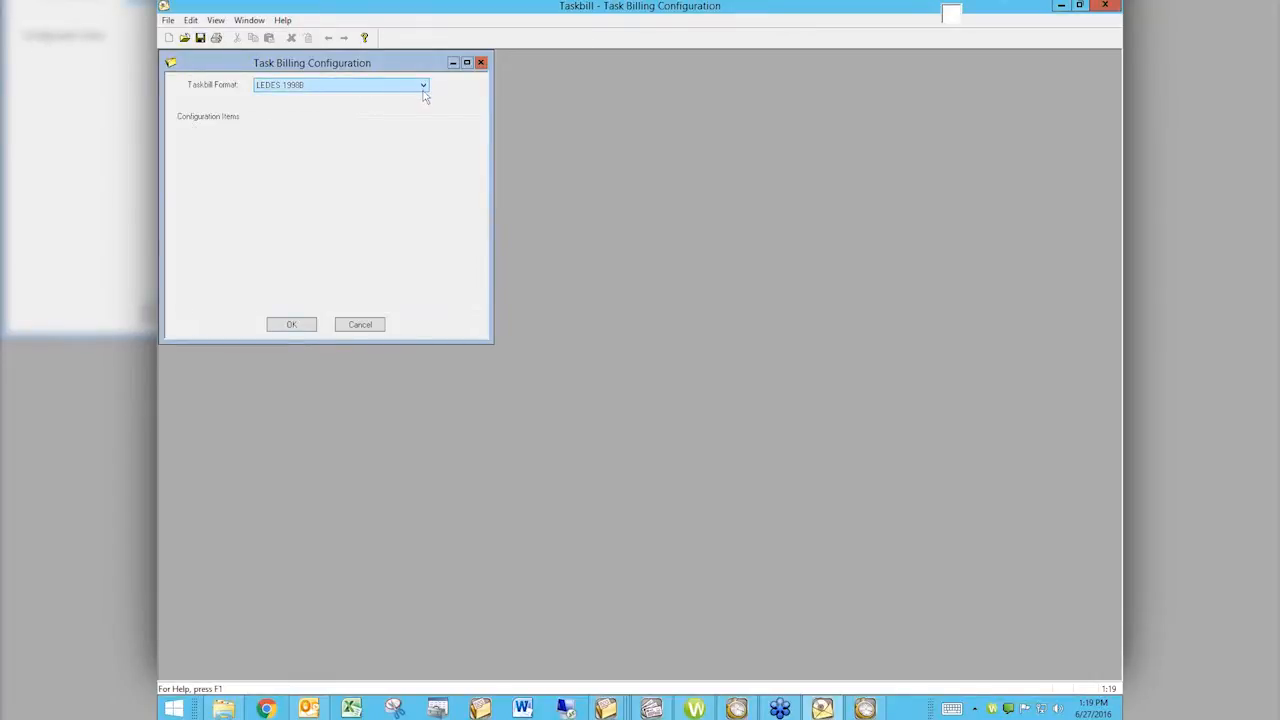
left_click(423, 88)
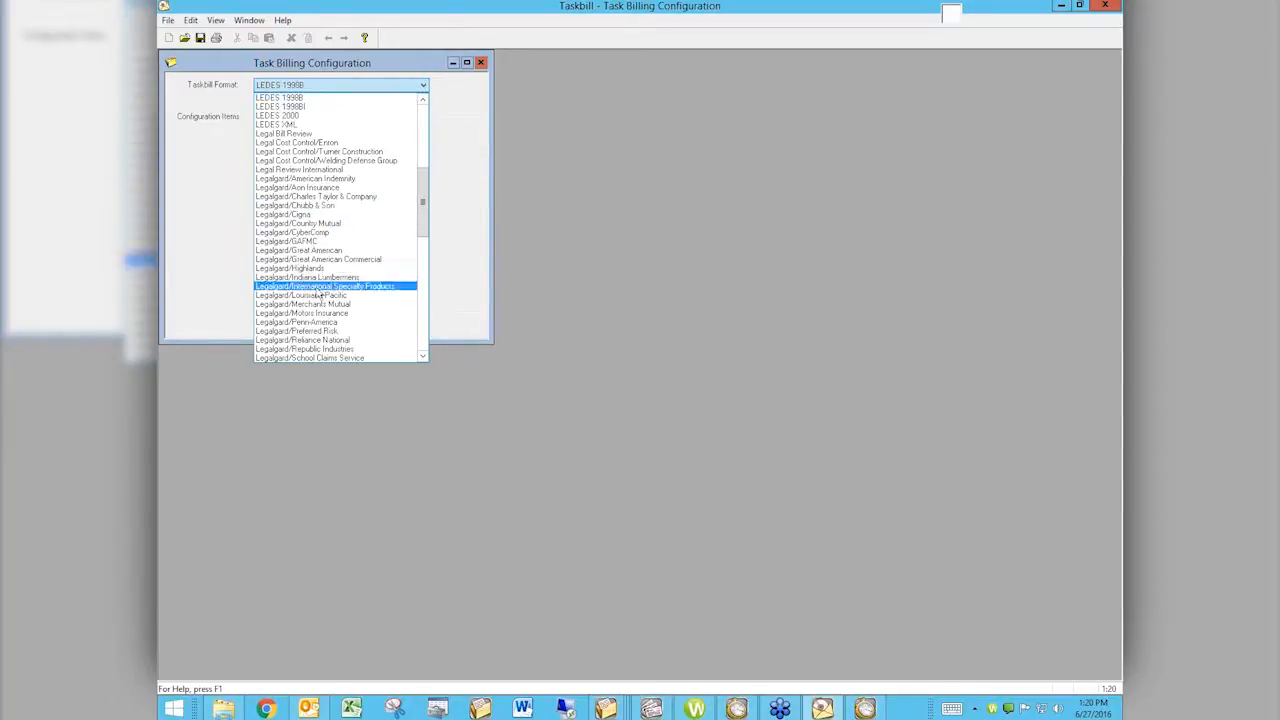
left_click_drag(424, 228, 428, 348)
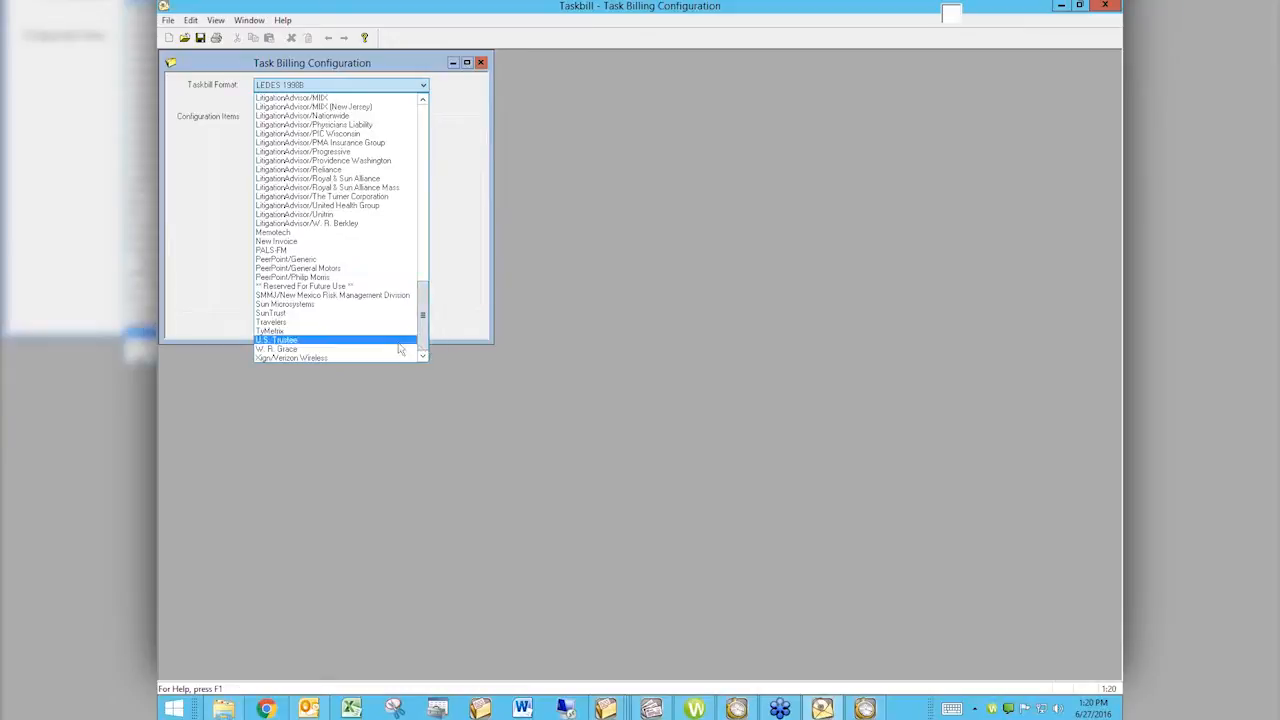
left_click(282, 331)
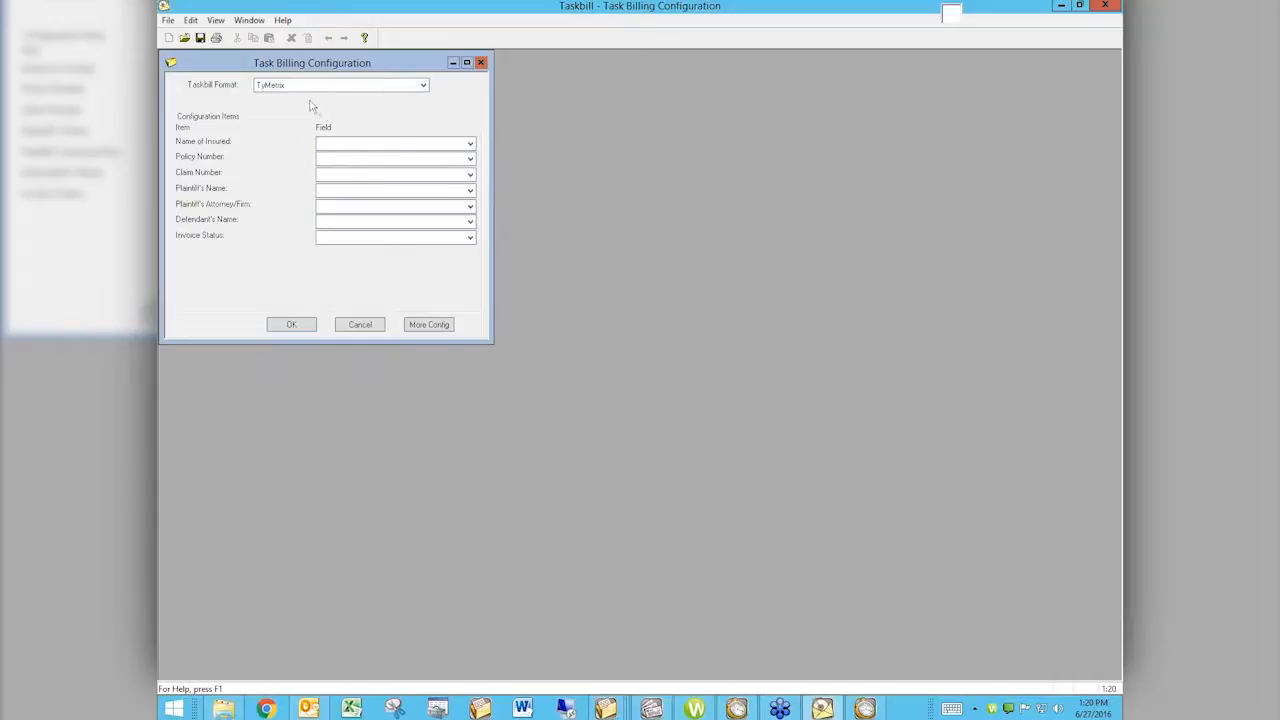
left_click(480, 62)
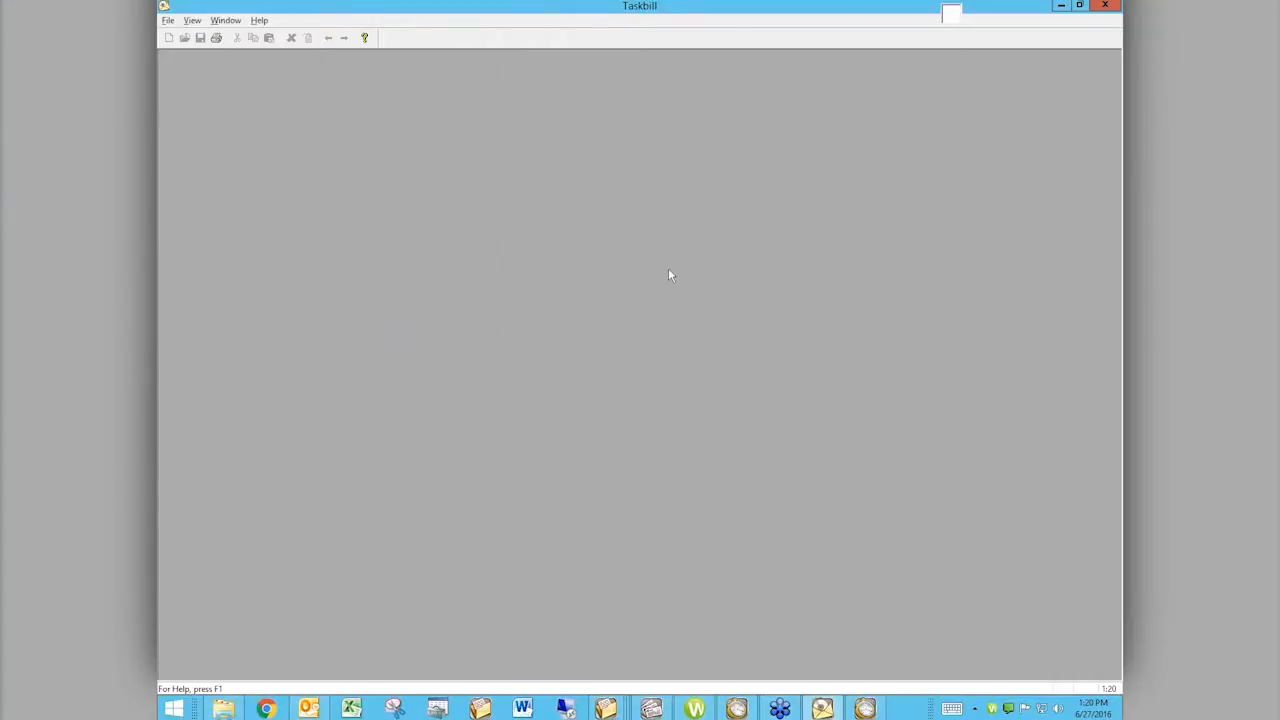
Start a Task Billing Export and look up Purdue Law Offices, LLC as the only client to export.
left_click(168, 20)
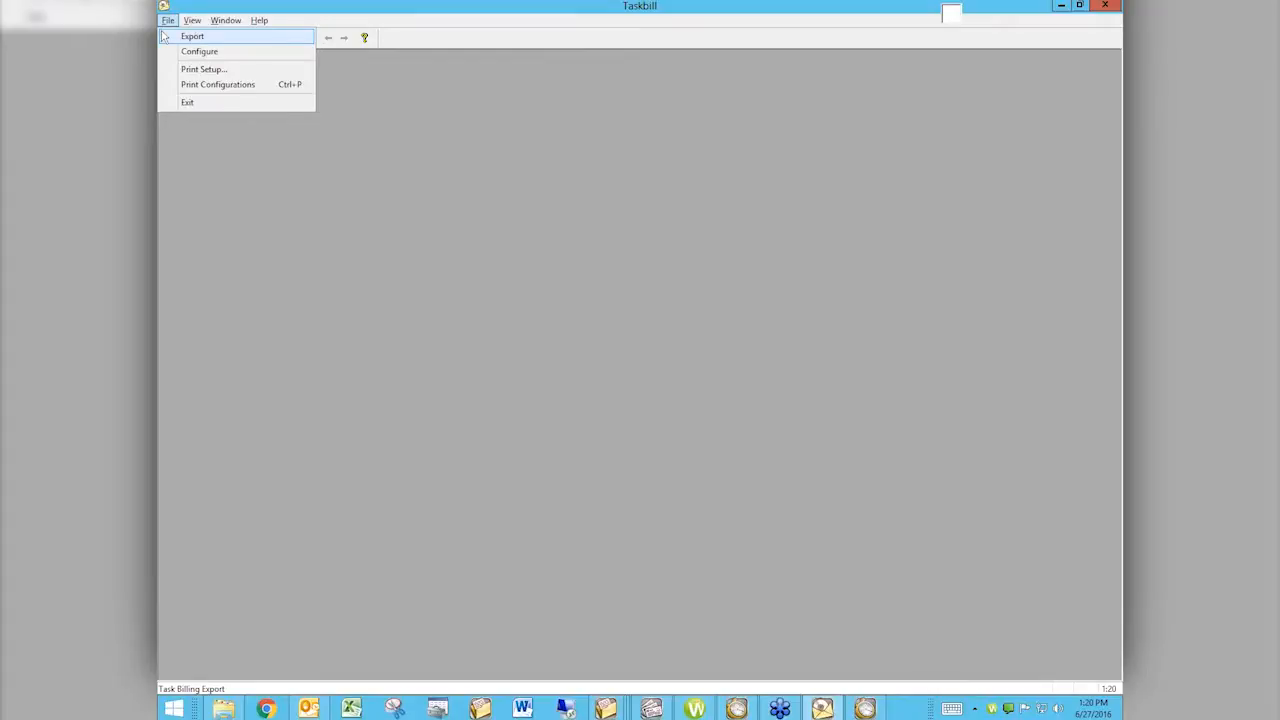
left_click(200, 37)
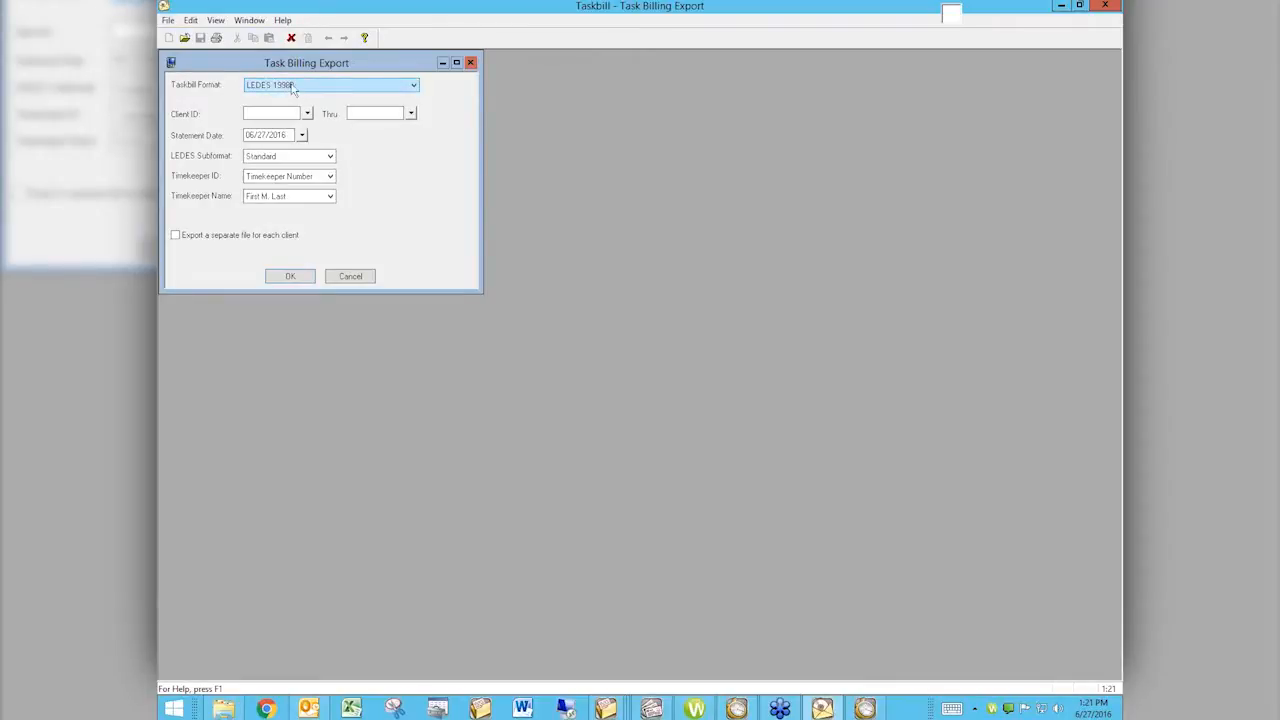
left_click(283, 112)
type("durdue")
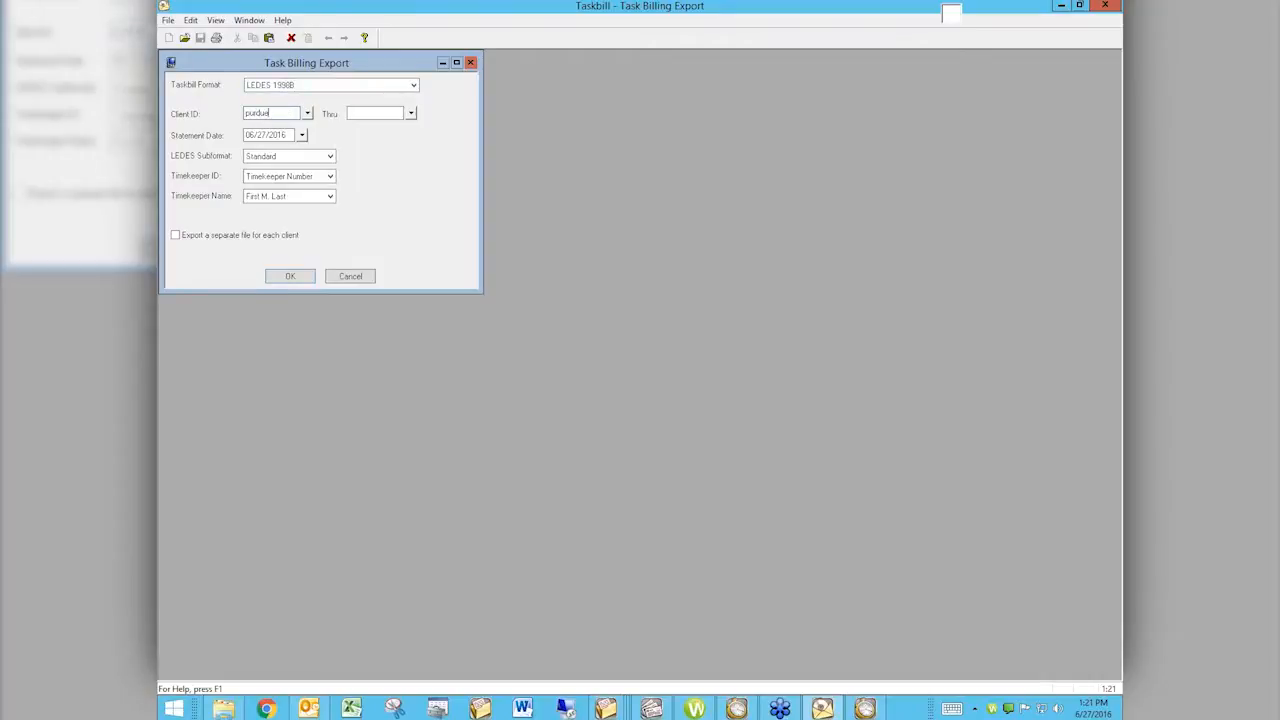
key("Tab")
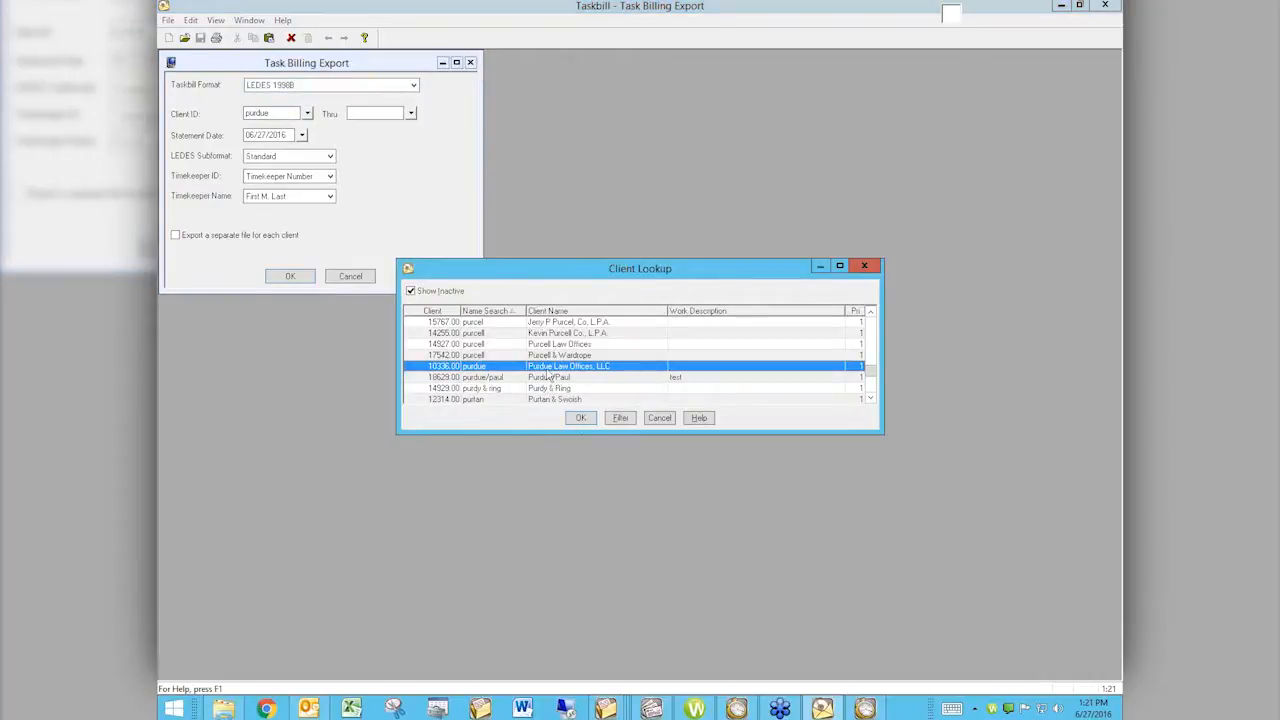
left_click(581, 417)
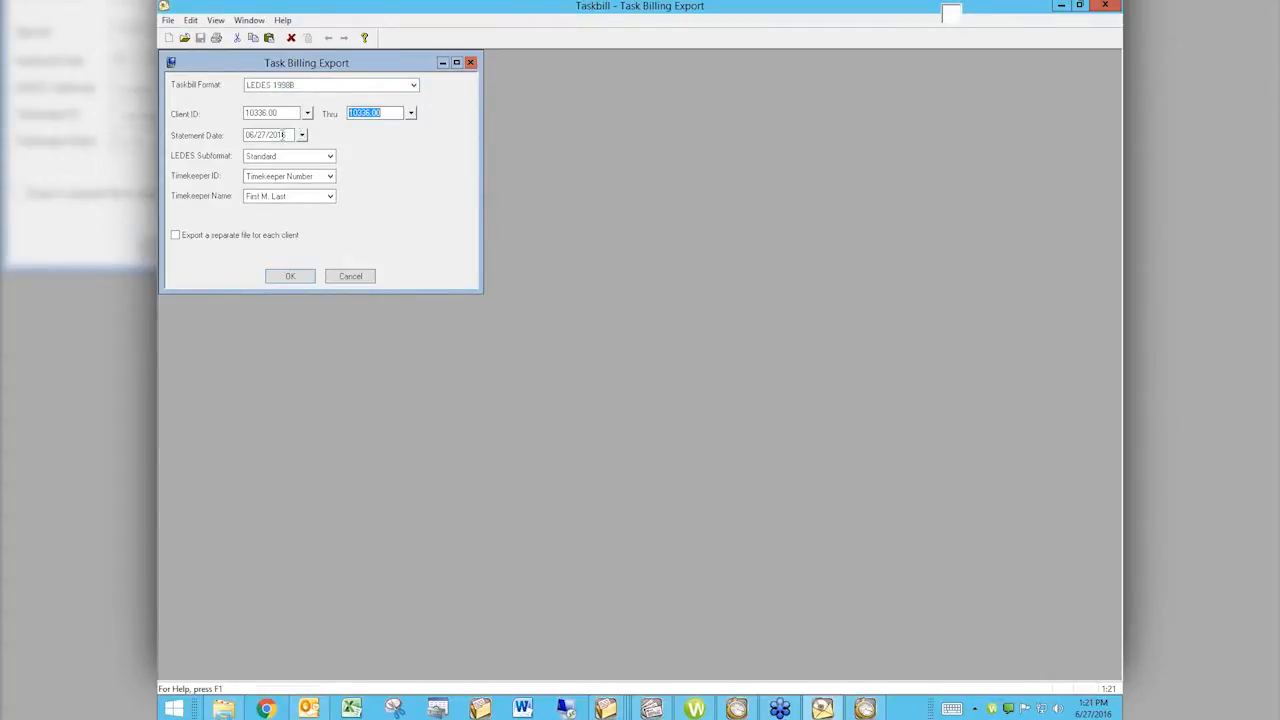
Set the export's statement date to 06/24/2016.
left_click(301, 136)
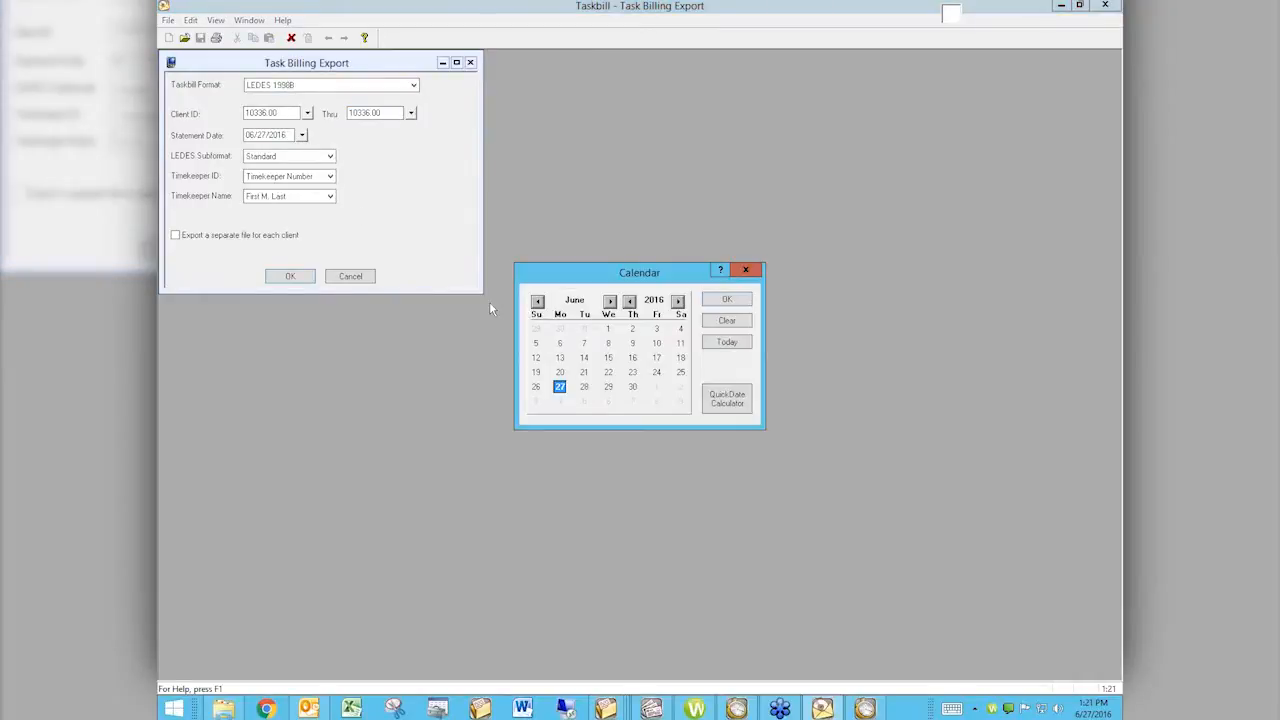
left_click(657, 373)
left_click(726, 303)
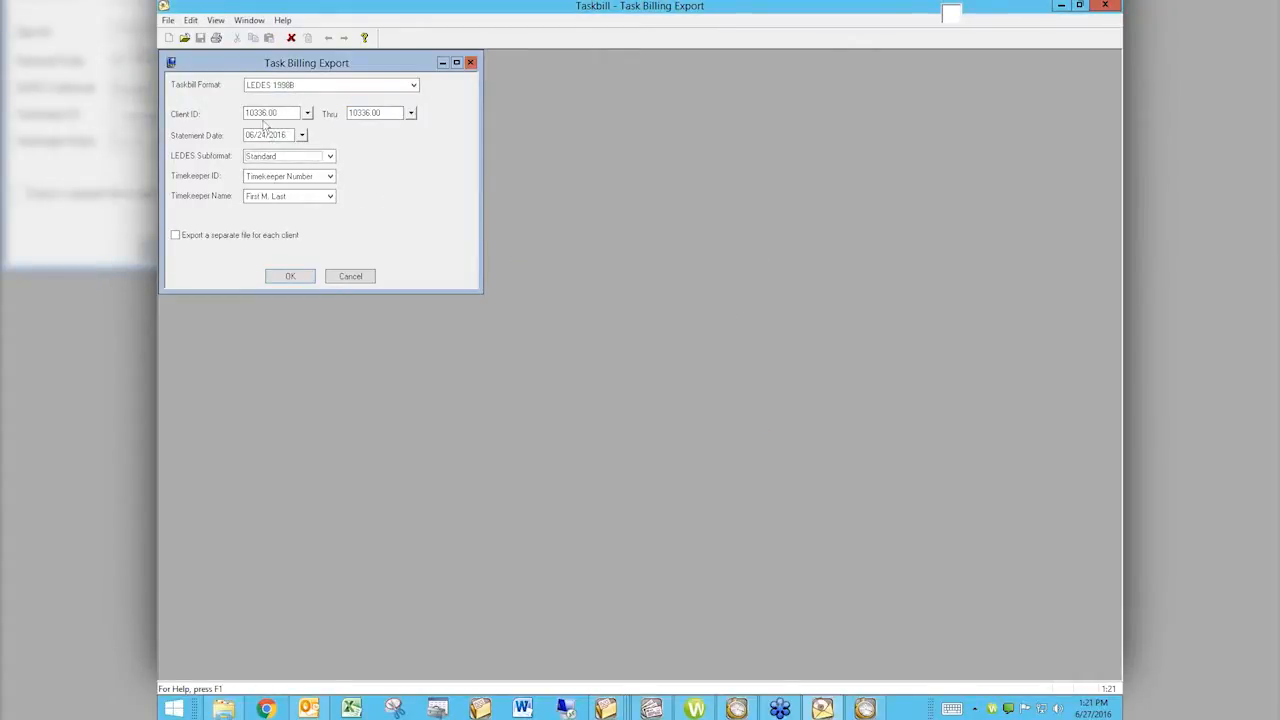
key("Tab")
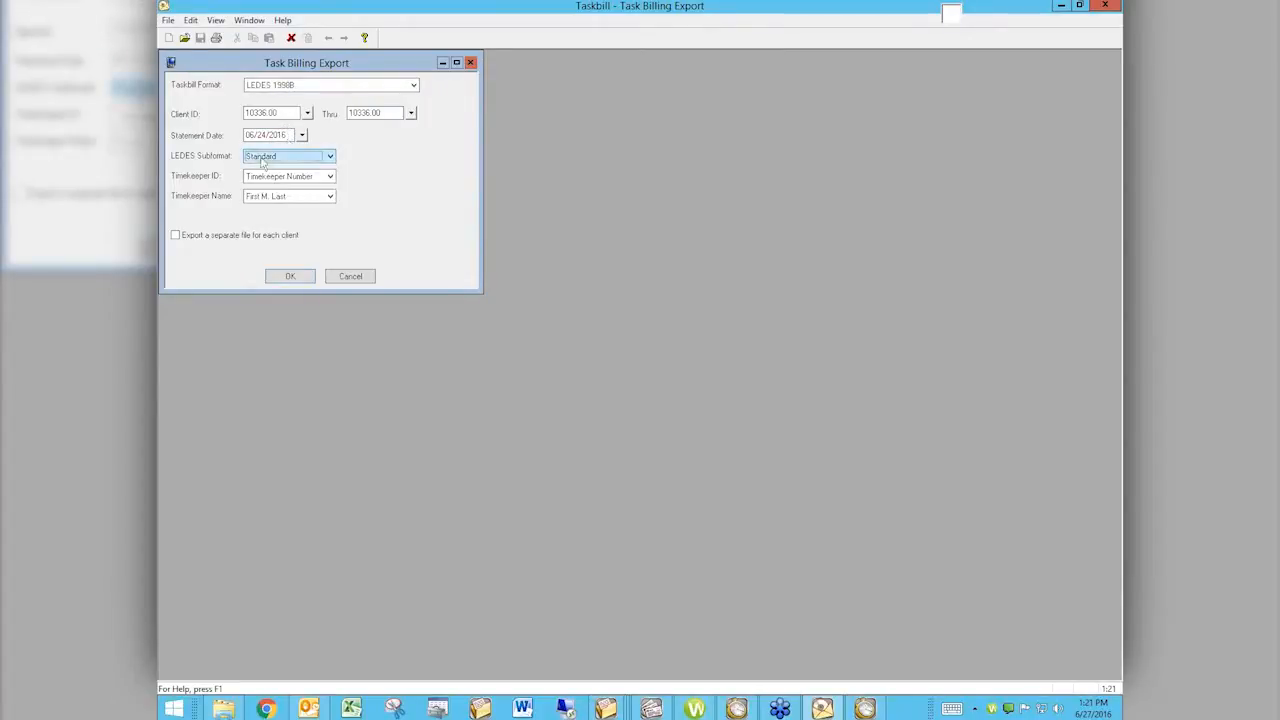
Look through the available LEDES subformats, keeping Standard selected.
left_click(330, 157)
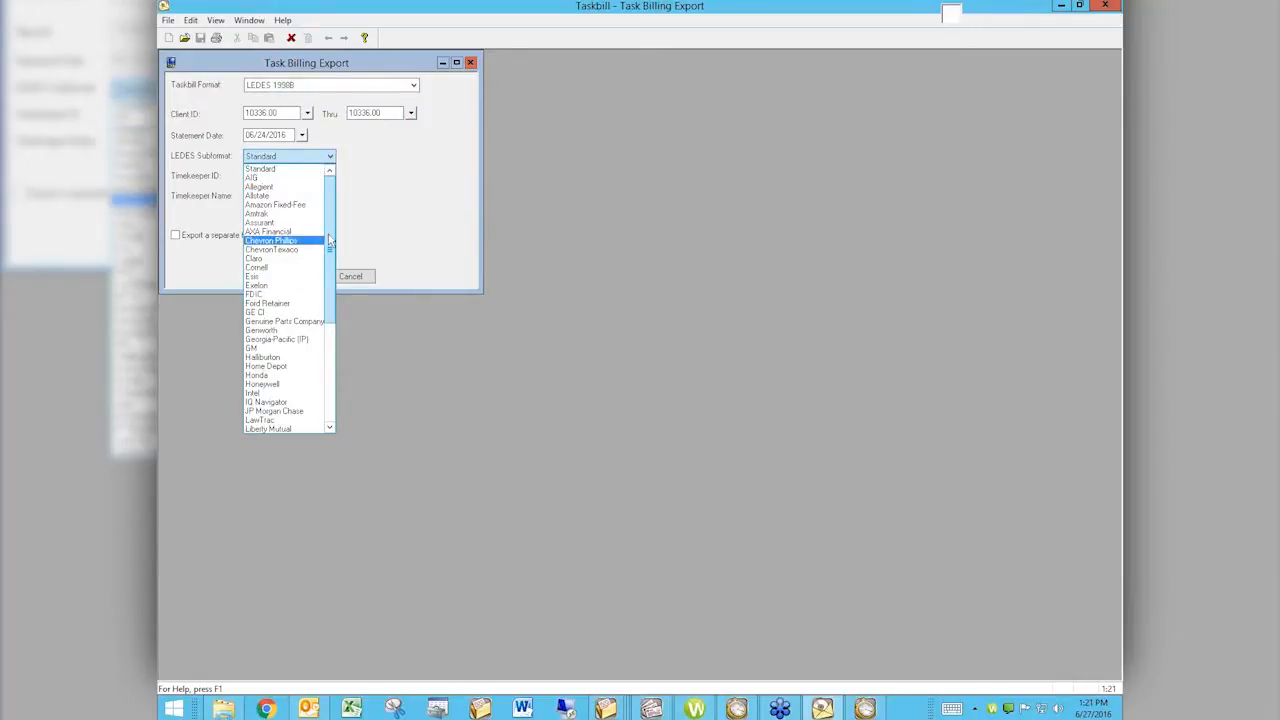
scroll(330, 240, "down", 7)
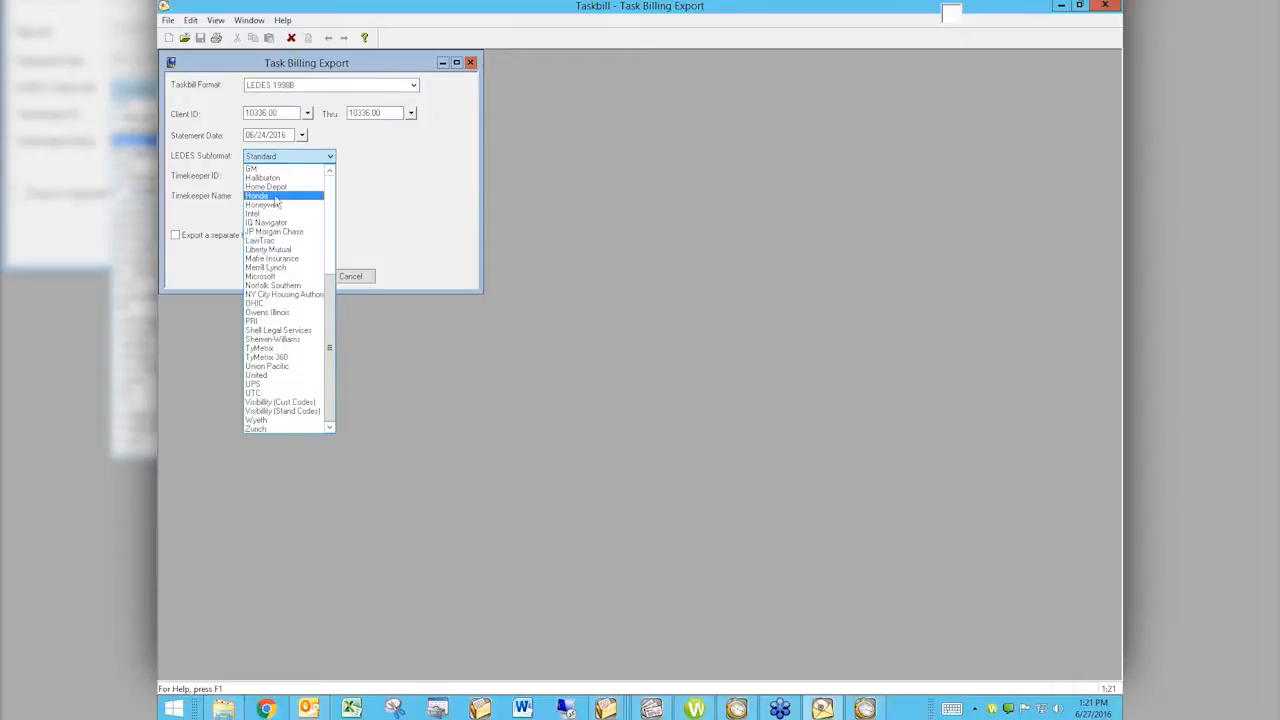
left_click(358, 211)
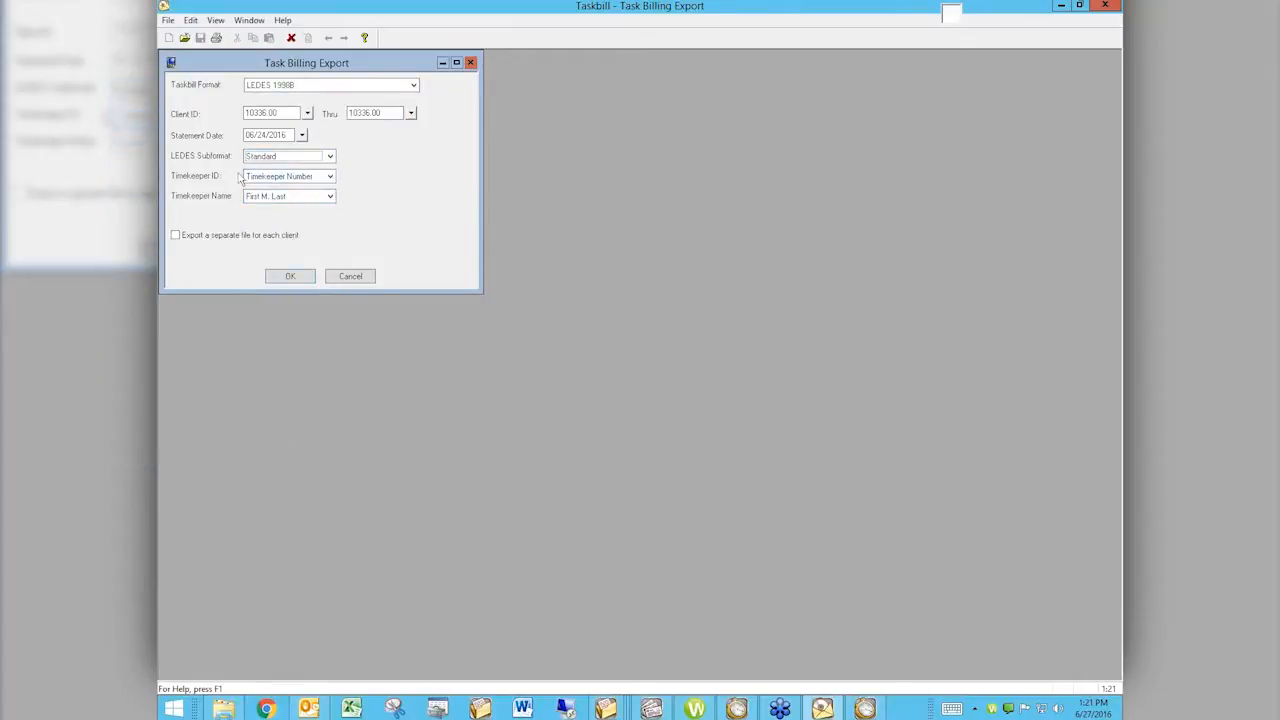
Set the exported Timekeeper ID to Timekeeper Initials and check the timekeeper name formats, keeping First M. Last.
left_click(329, 176)
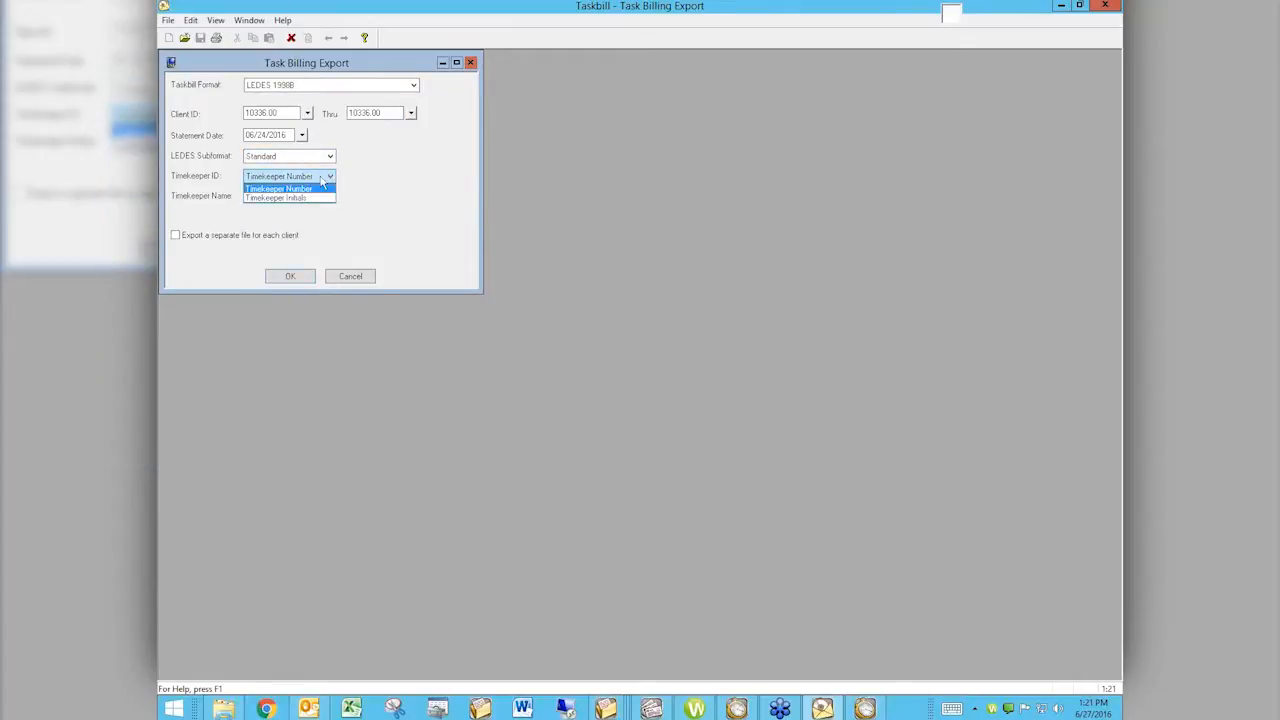
left_click(276, 199)
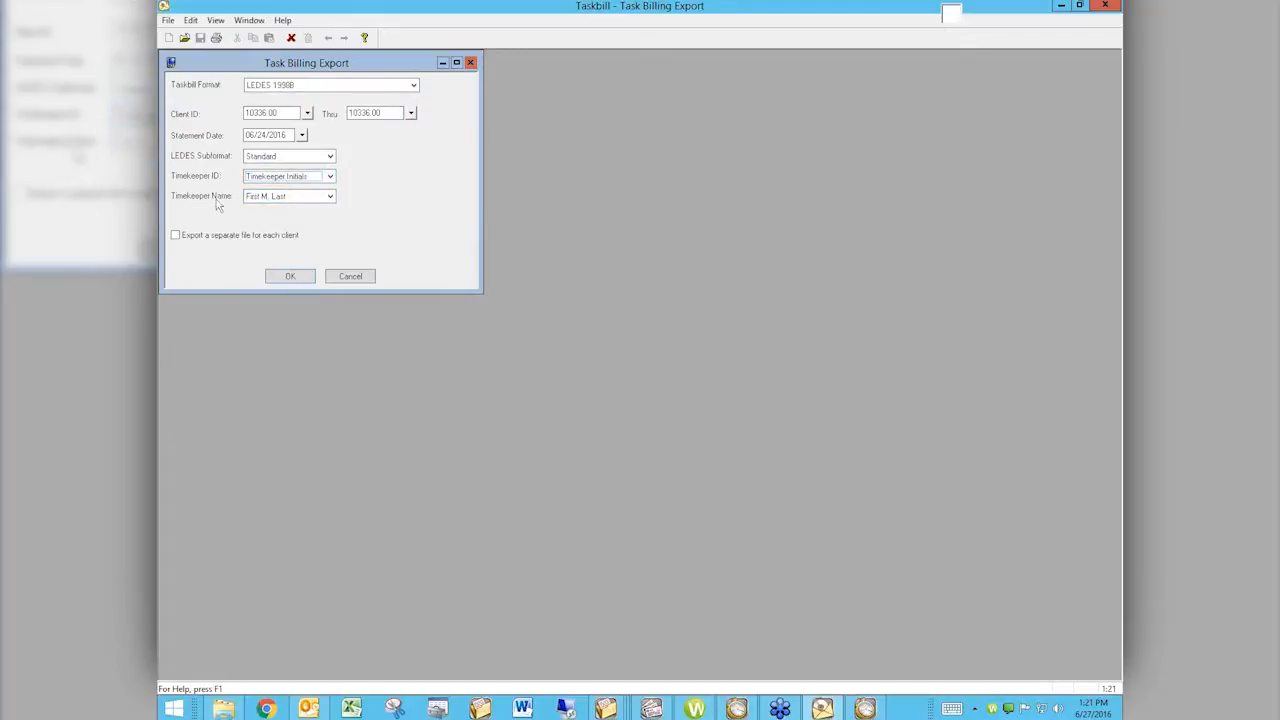
left_click(318, 200)
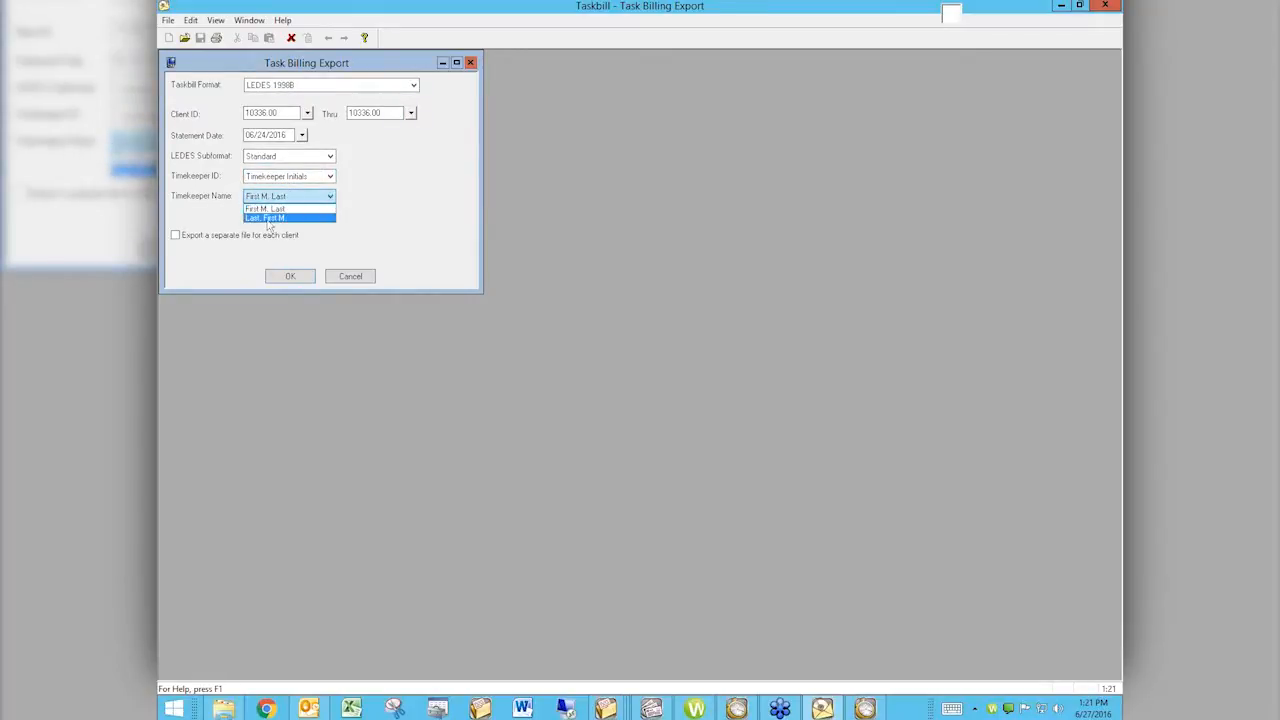
left_click(363, 236)
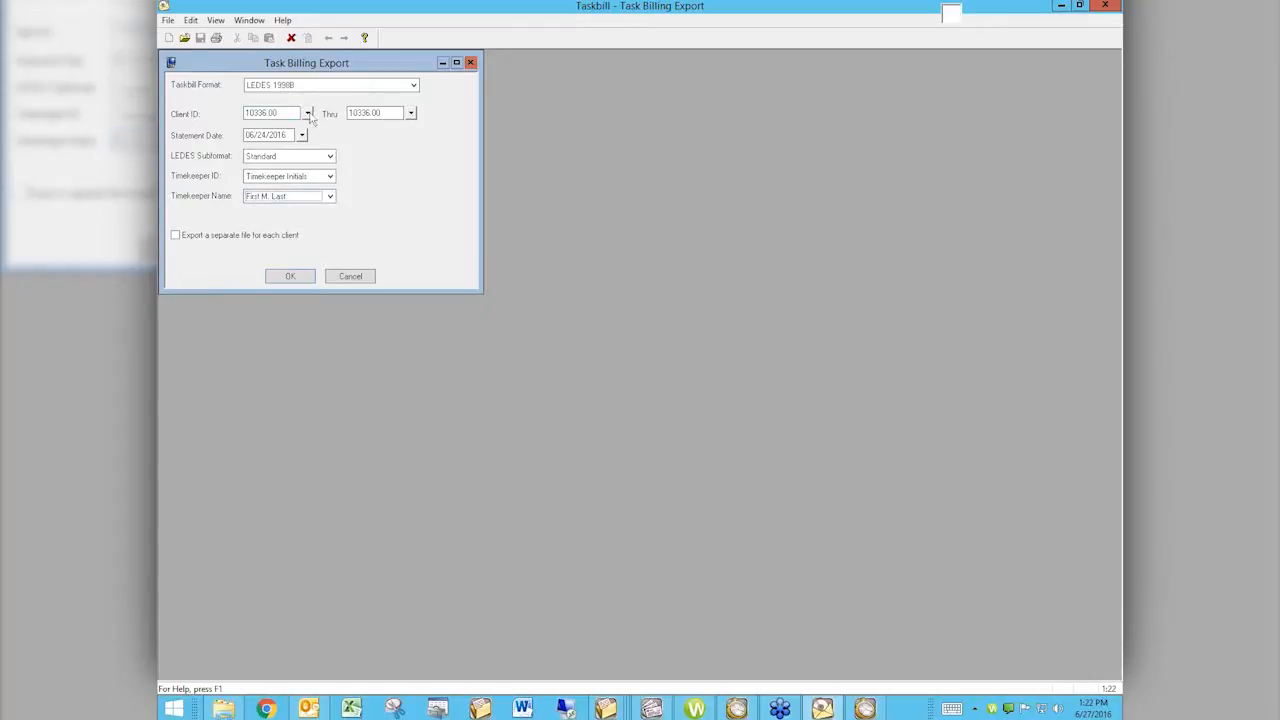
Run the task billing export, saving it to the Desktop as REPORT.TXT, and dismiss the export status.
left_click(290, 276)
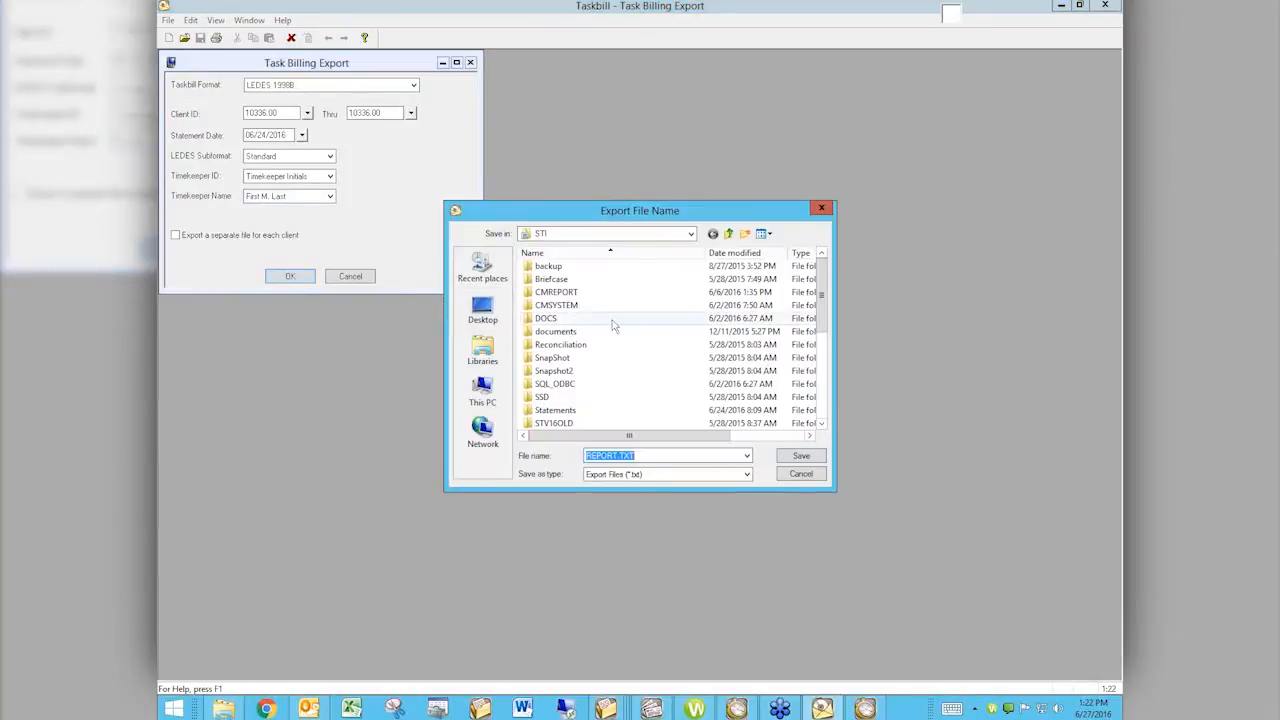
left_click_drag(614, 454, 538, 454)
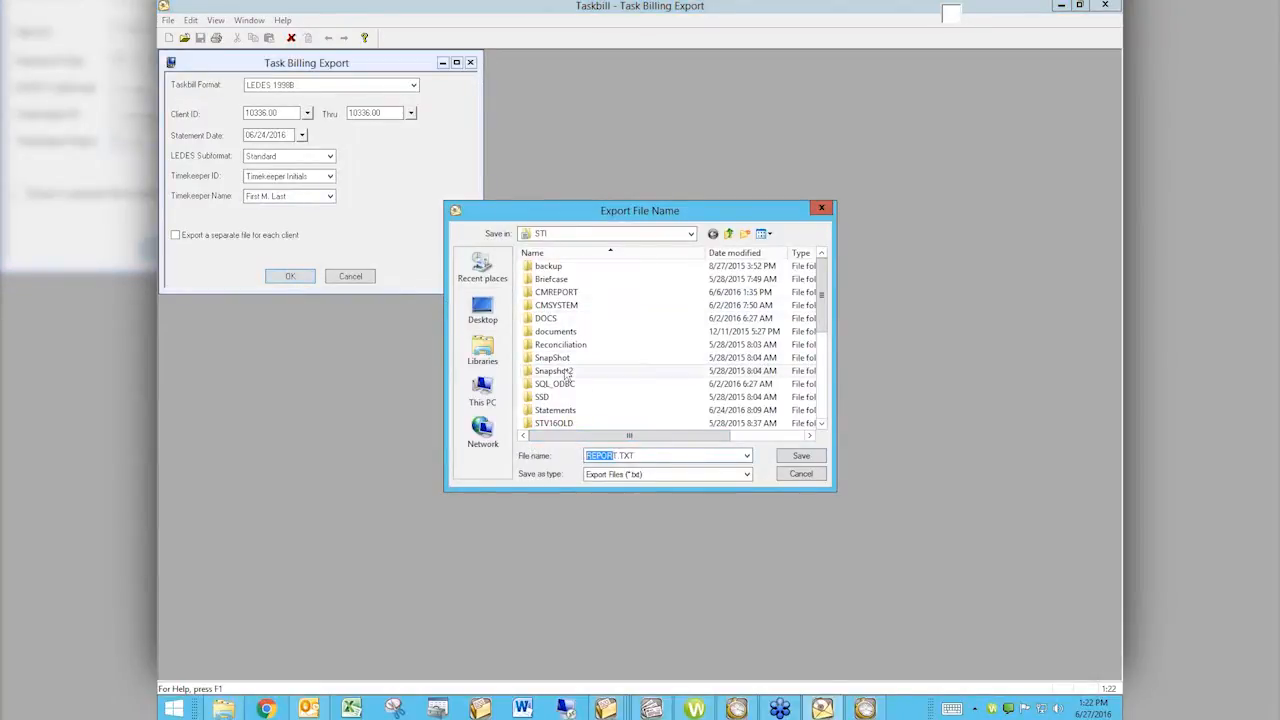
left_click(483, 310)
left_click(795, 462)
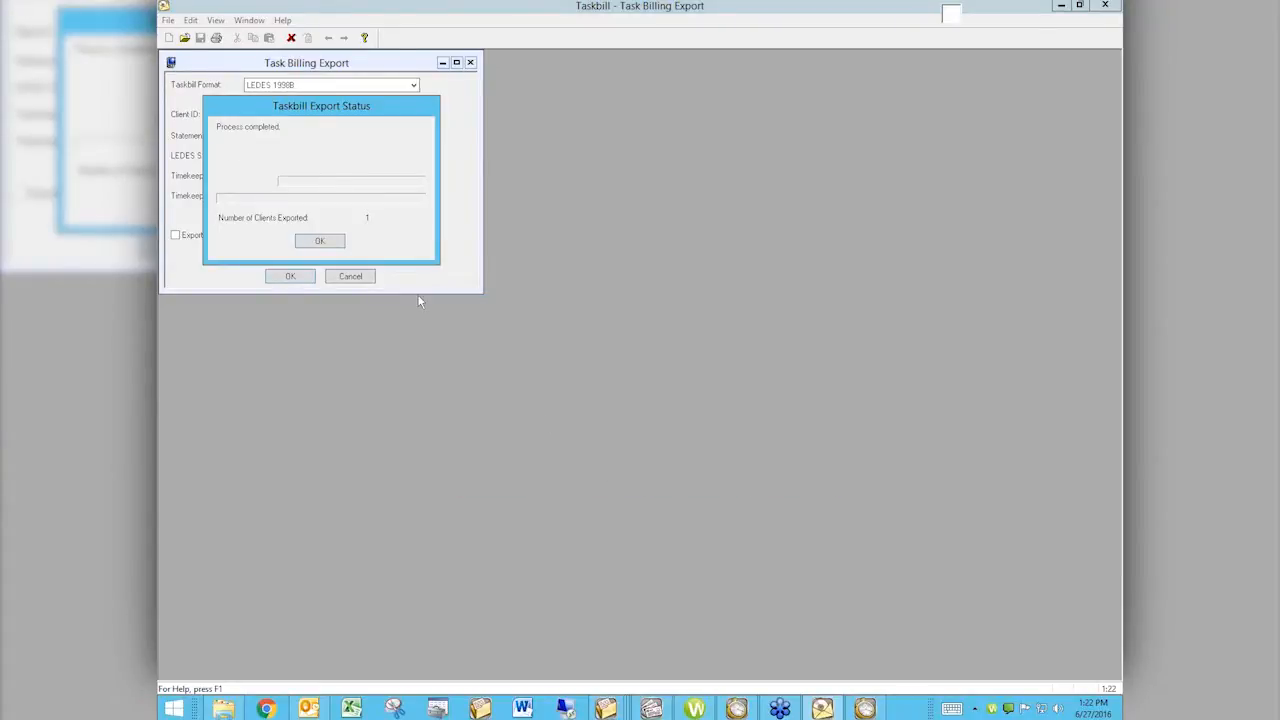
left_click(320, 242)
Move REPORT.TXT to an empty area of the desktop, open it to examine the exported LEDES 1998B data, and close it.
left_click(1119, 710)
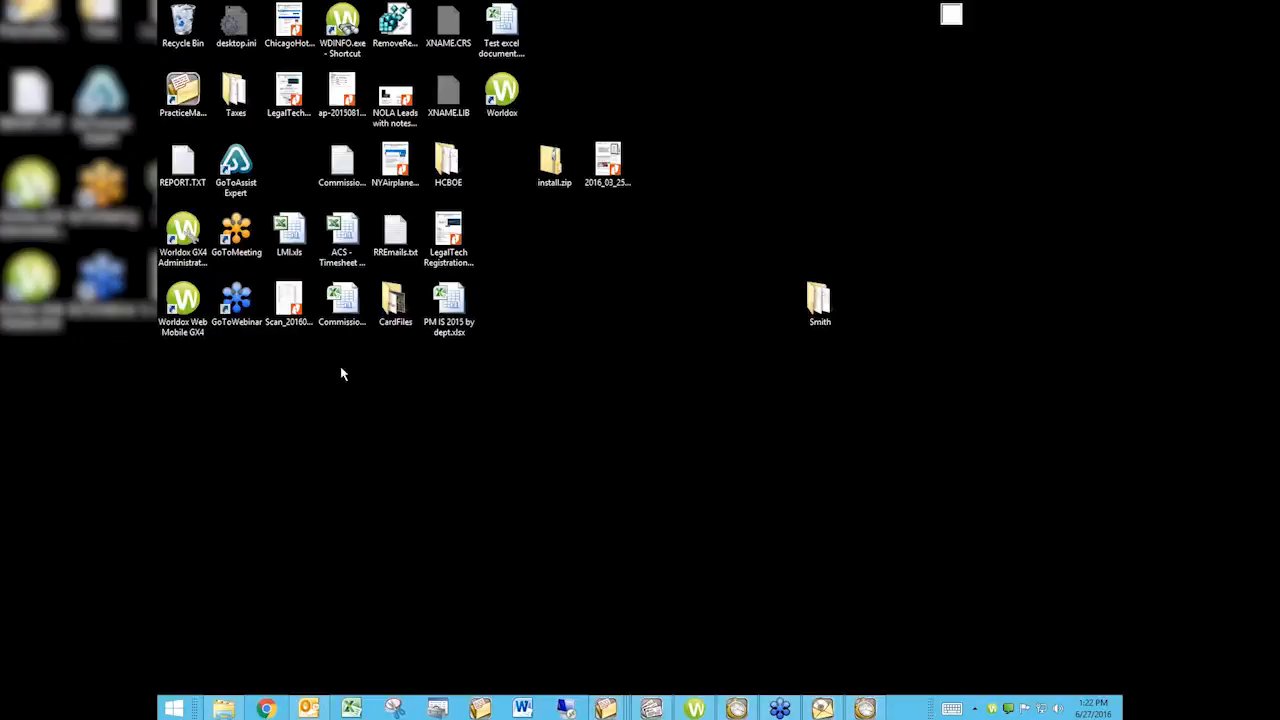
left_click_drag(183, 162, 597, 455)
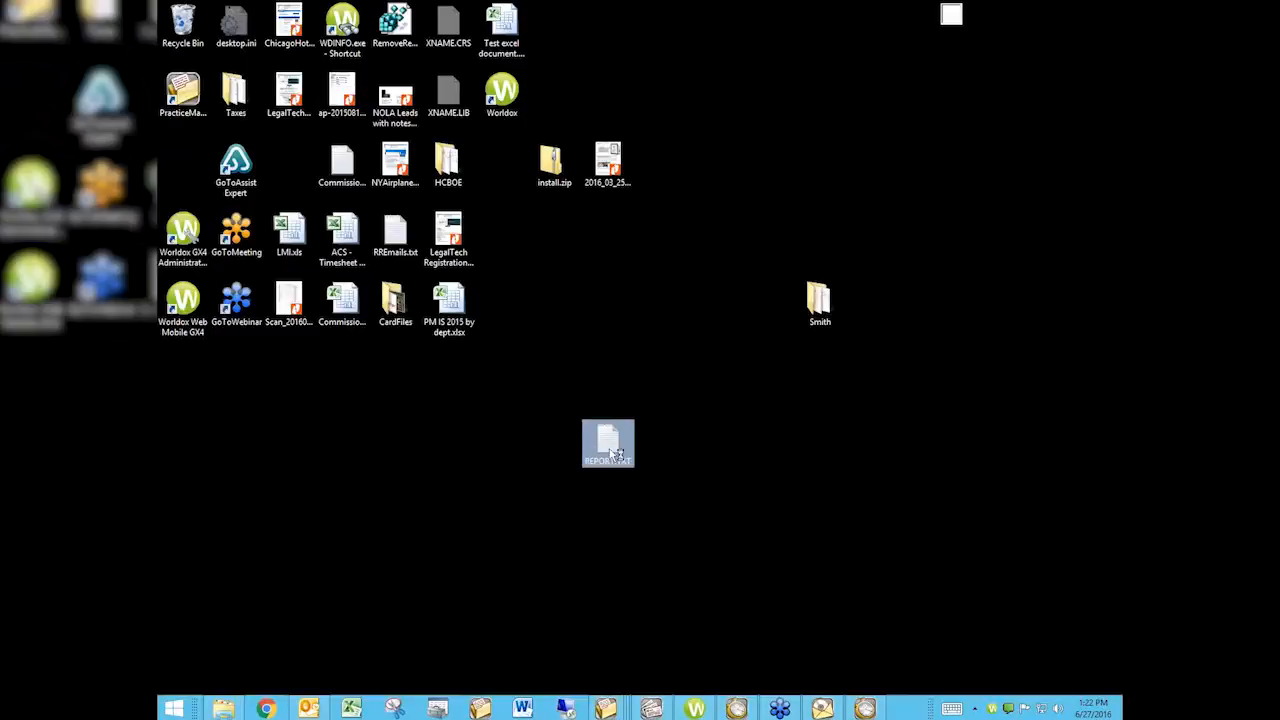
double_click(612, 450)
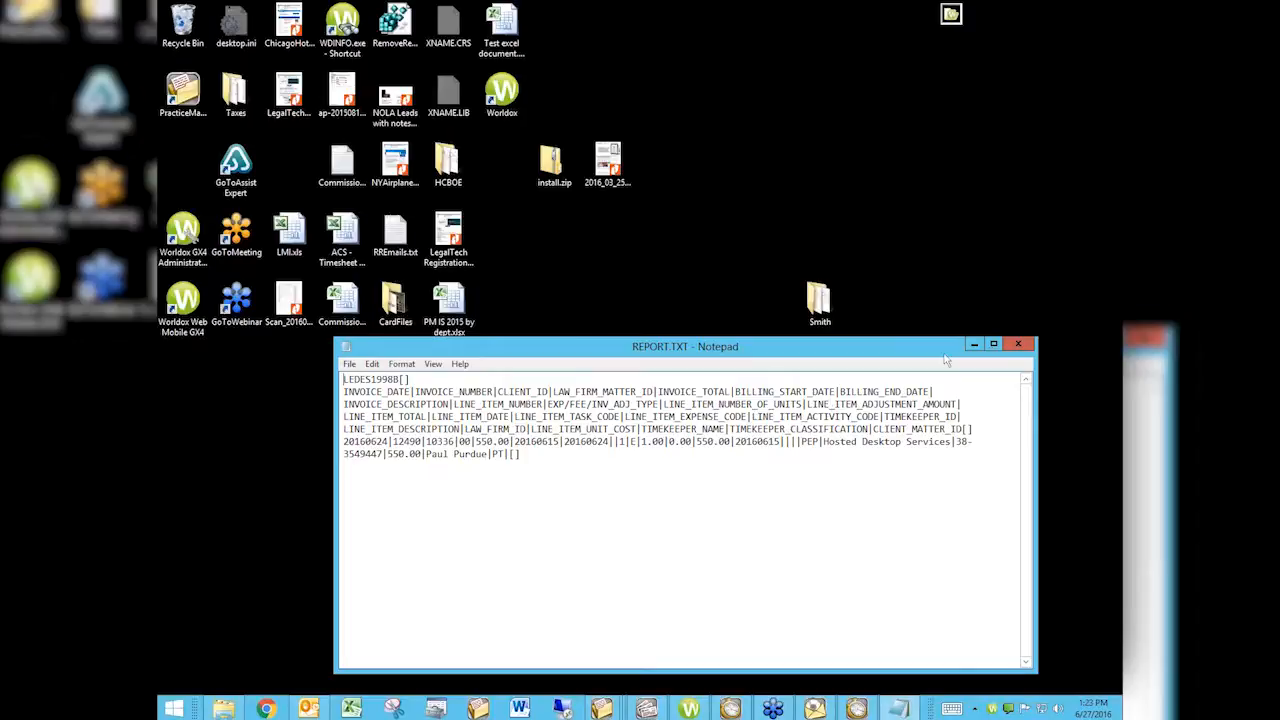
left_click(1018, 344)
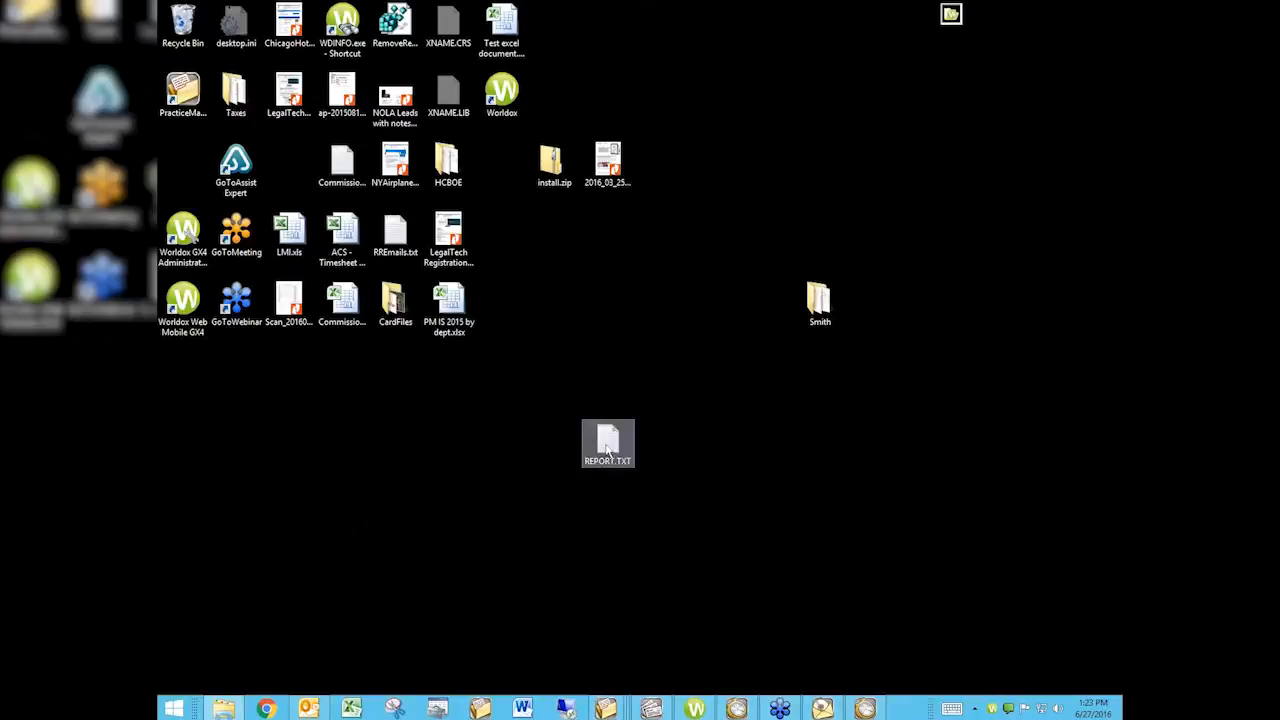
Move REPORT.TXT into the row directly below the existing icons on the desktop.
left_click_drag(606, 437, 818, 438)
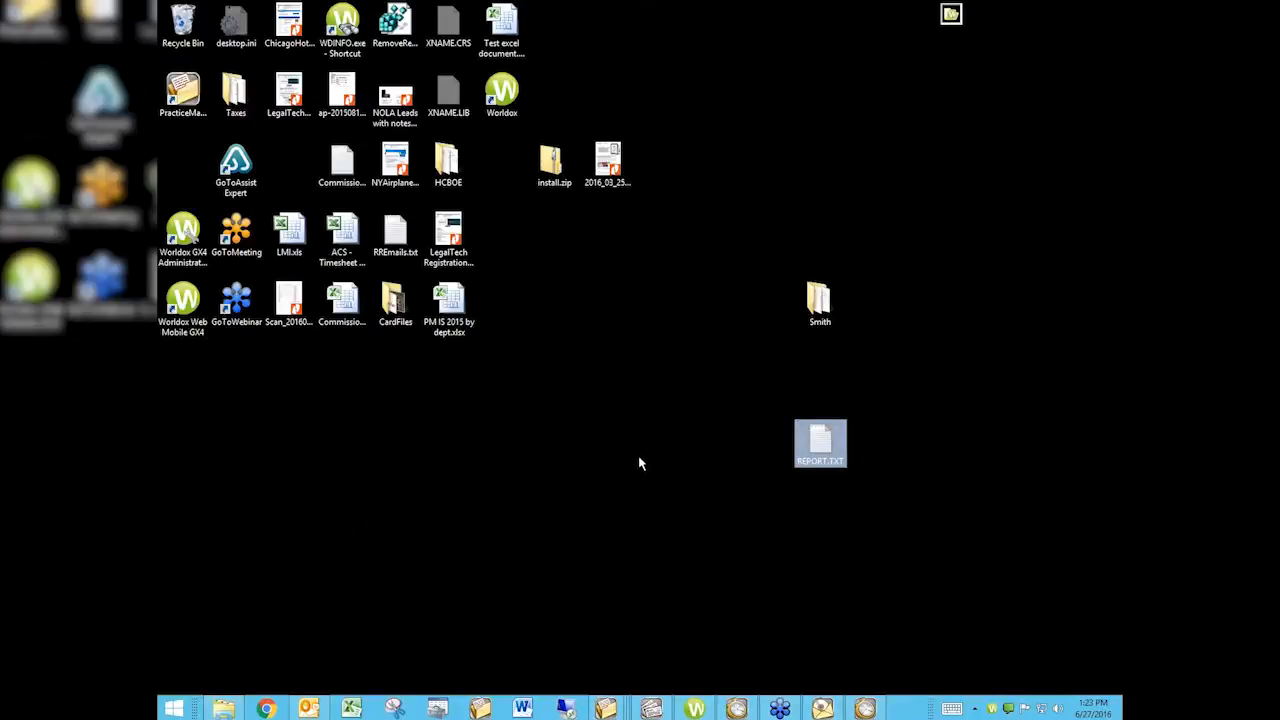
left_click_drag(810, 435, 230, 385)
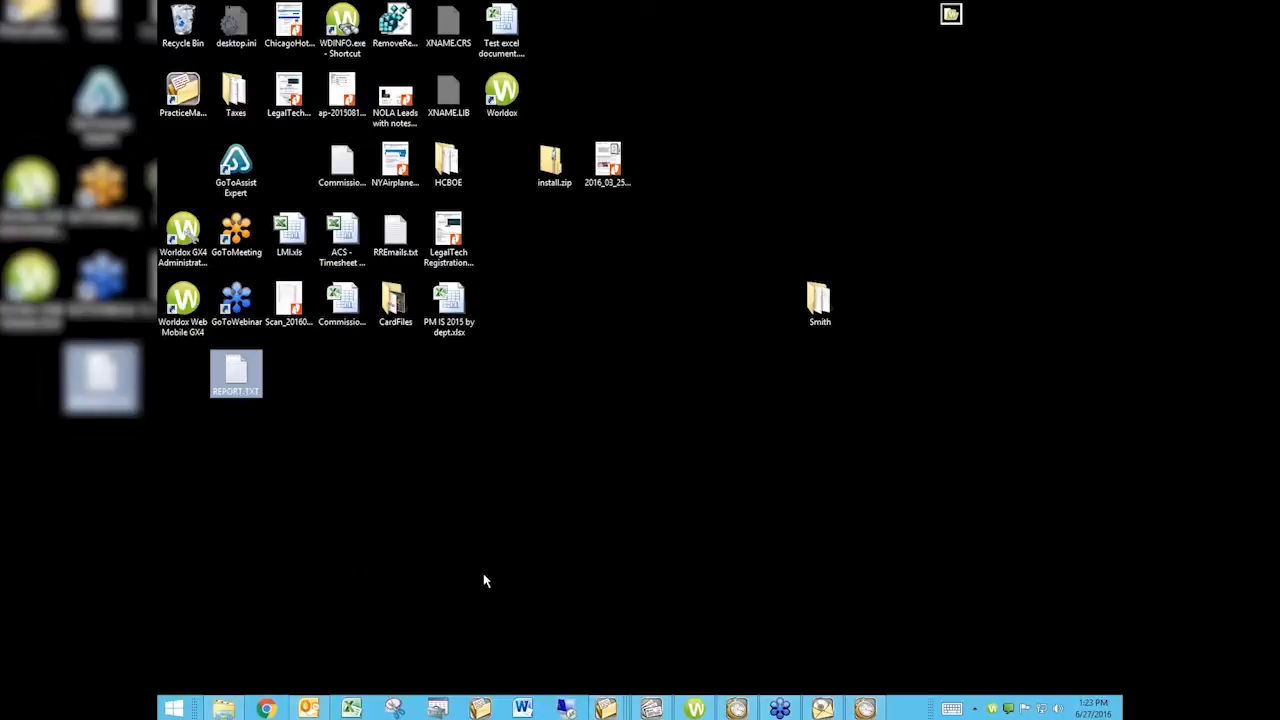
Switch to Tabs3, open the custom field table of the client's Bel-Cor matter, and start field number 1.
left_click(866, 709)
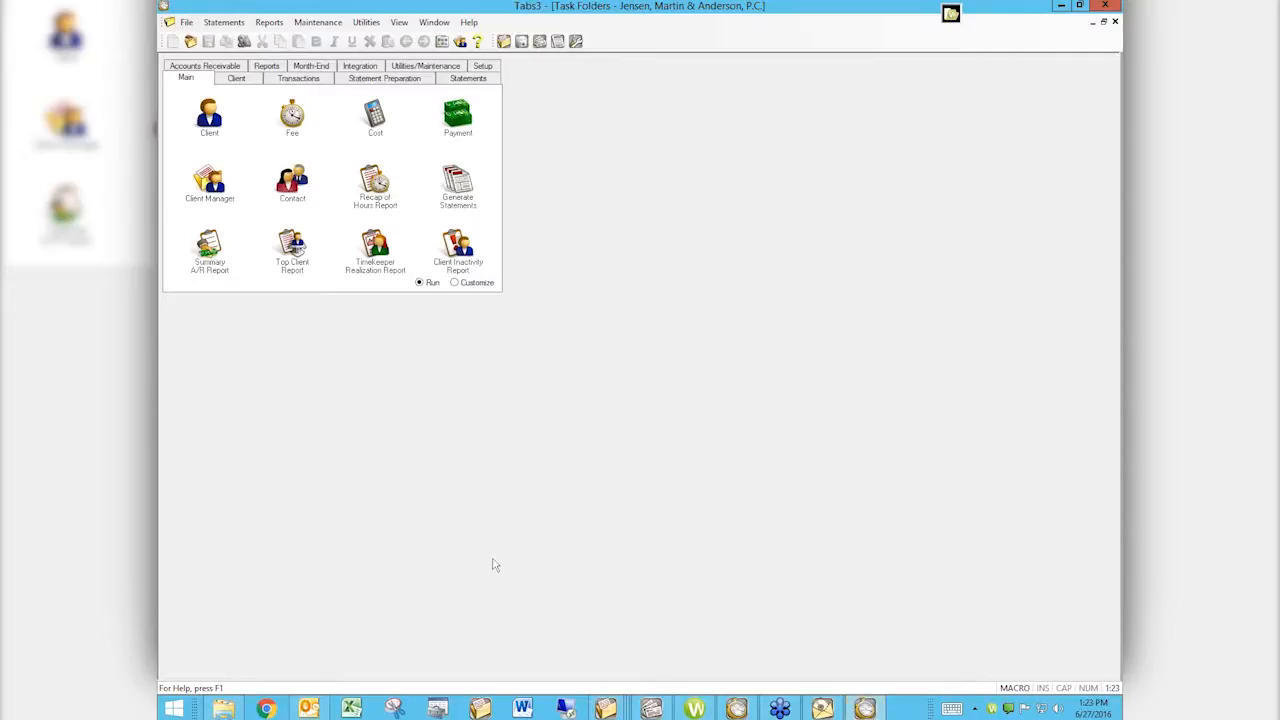
left_click(222, 124)
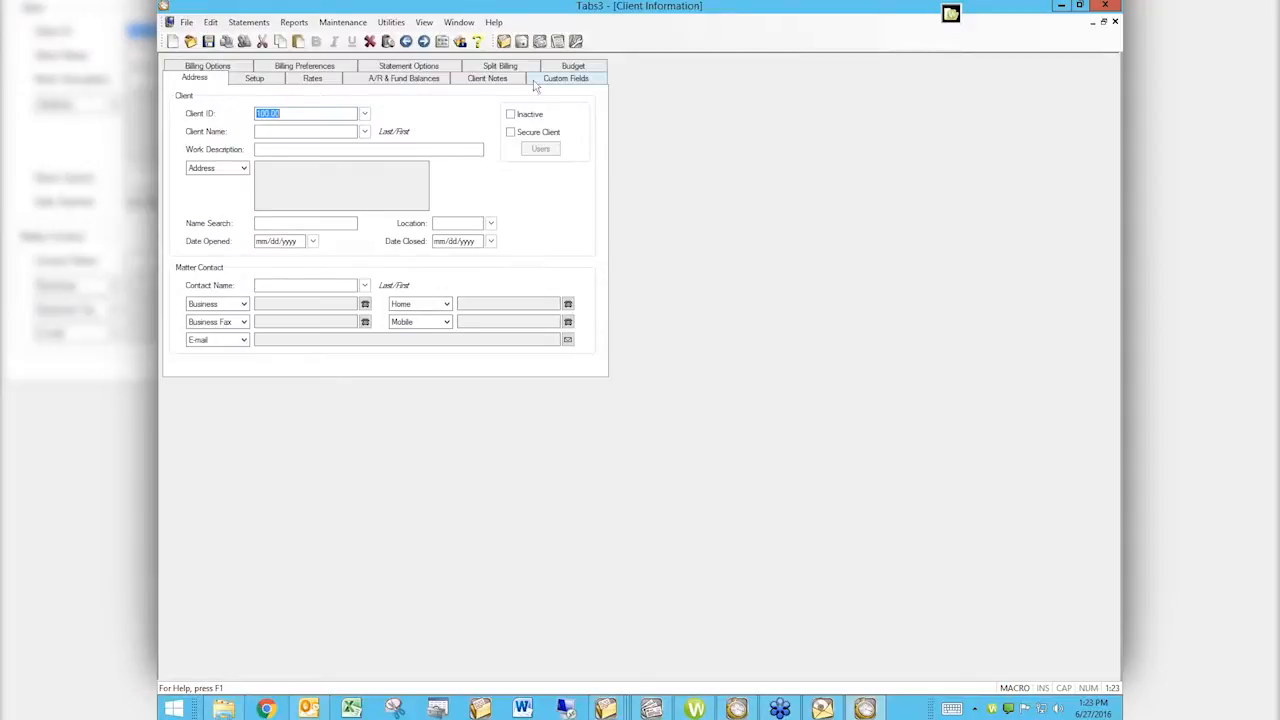
left_click(563, 79)
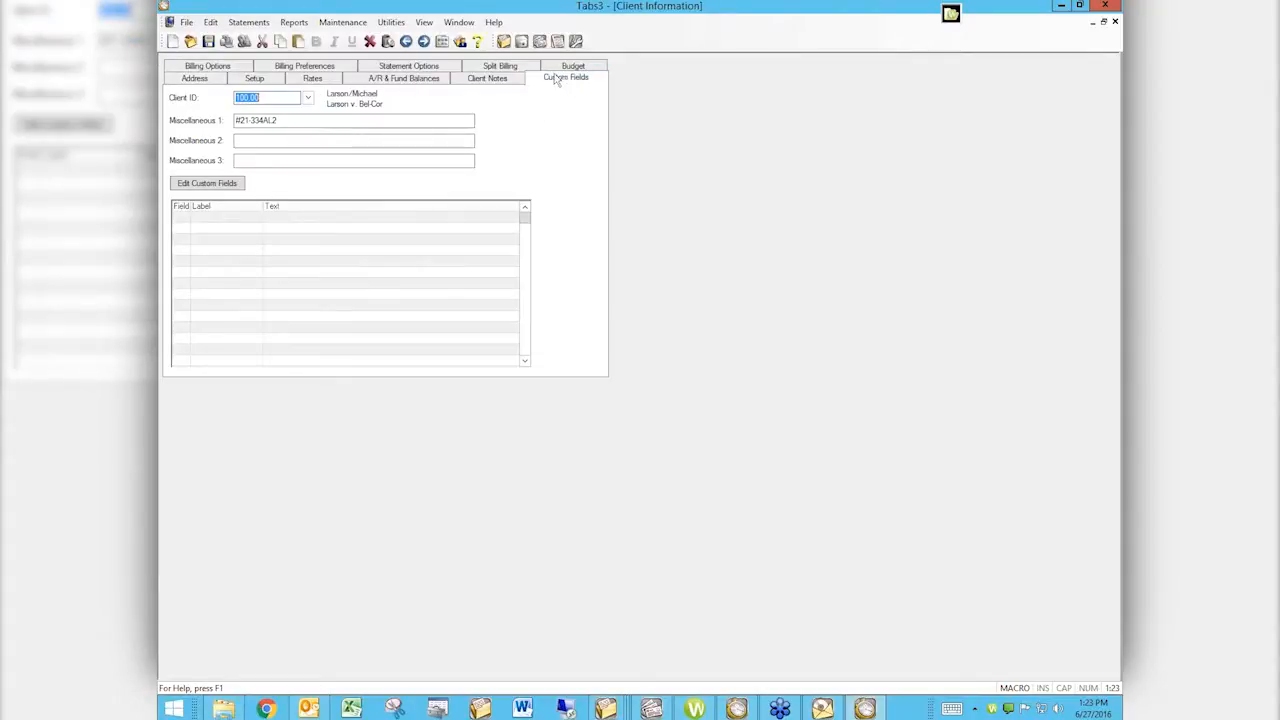
left_click(197, 188)
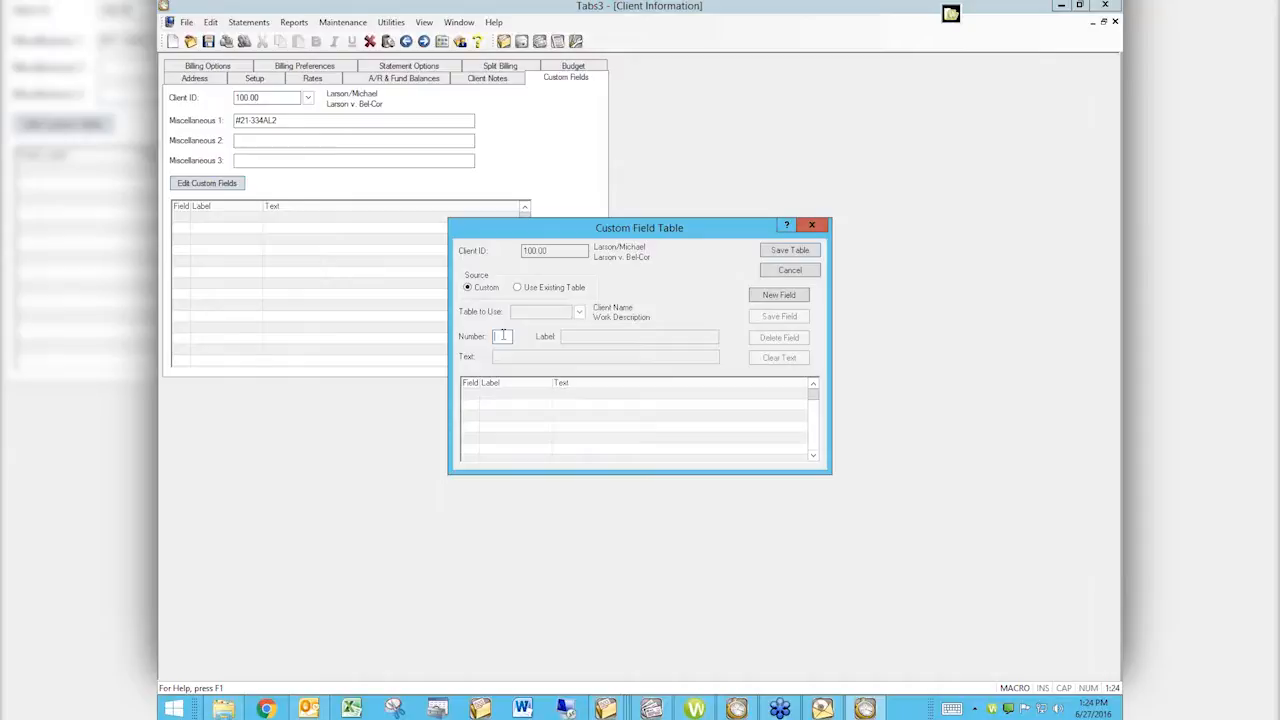
key("Tab")
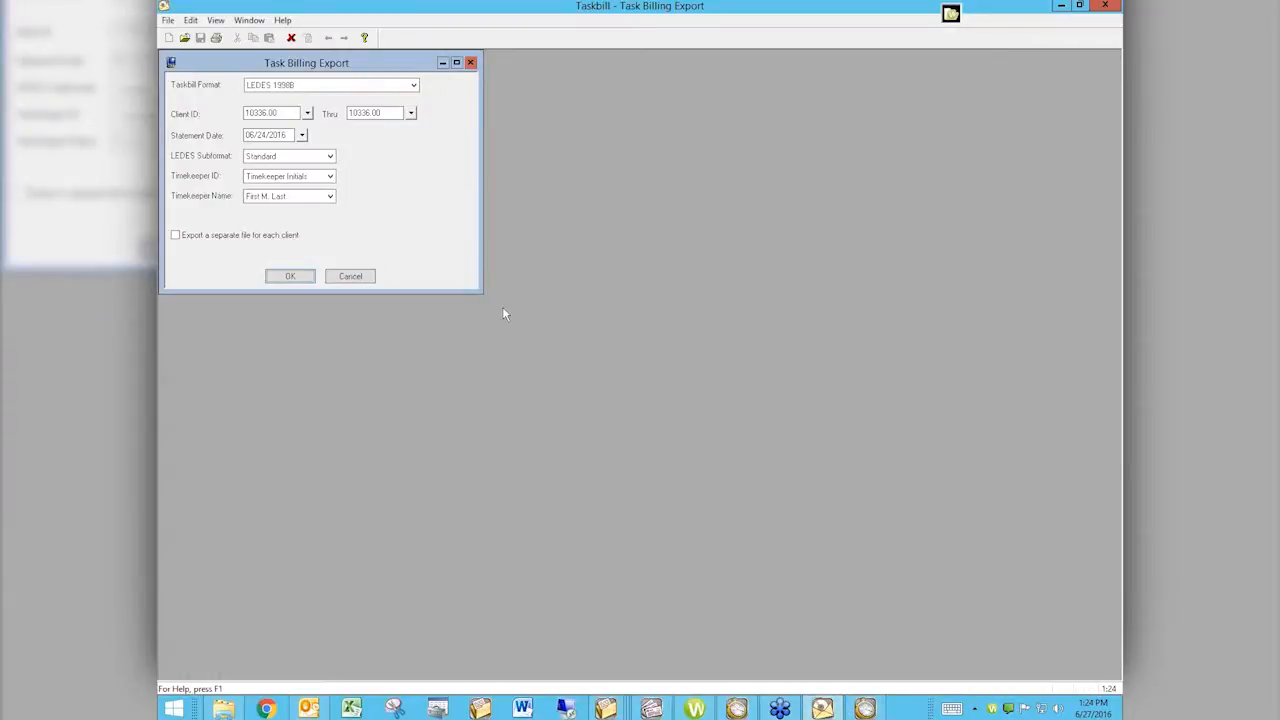
In Taskbill, close the export form, check which custom field lines the LEDES 1998B configuration uses, and return to Tabs3.
left_click(350, 276)
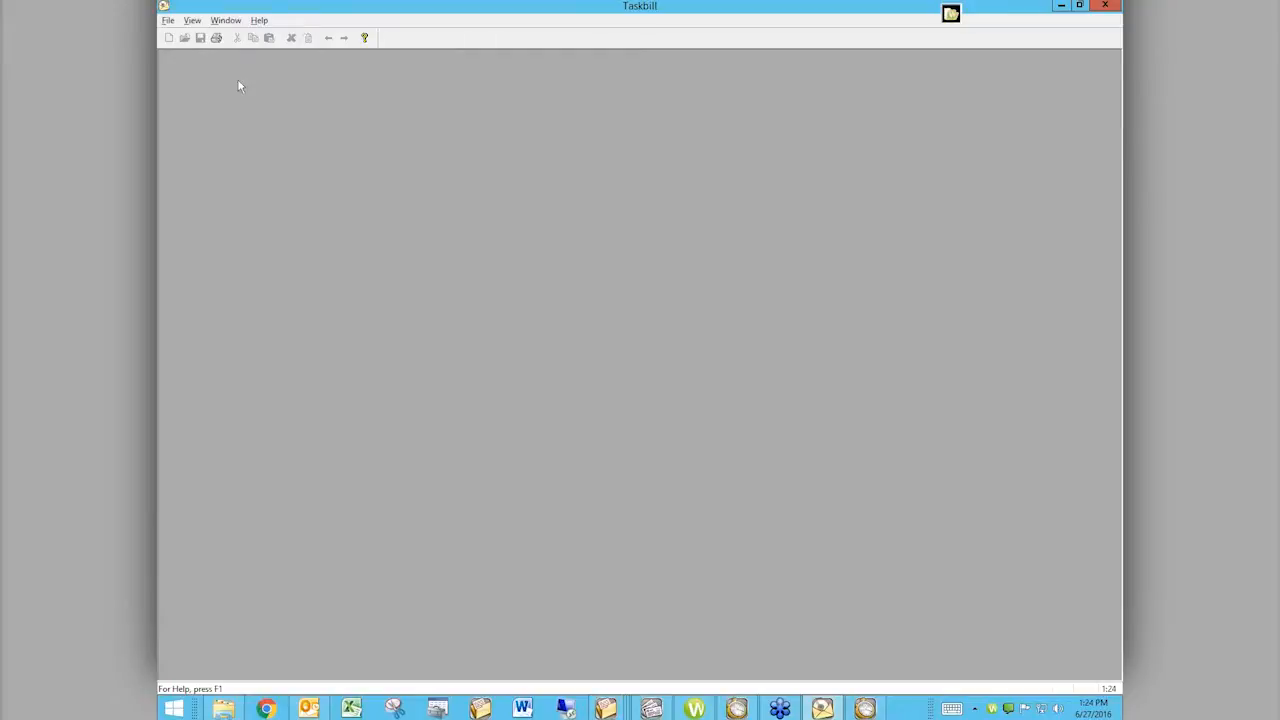
left_click(168, 20)
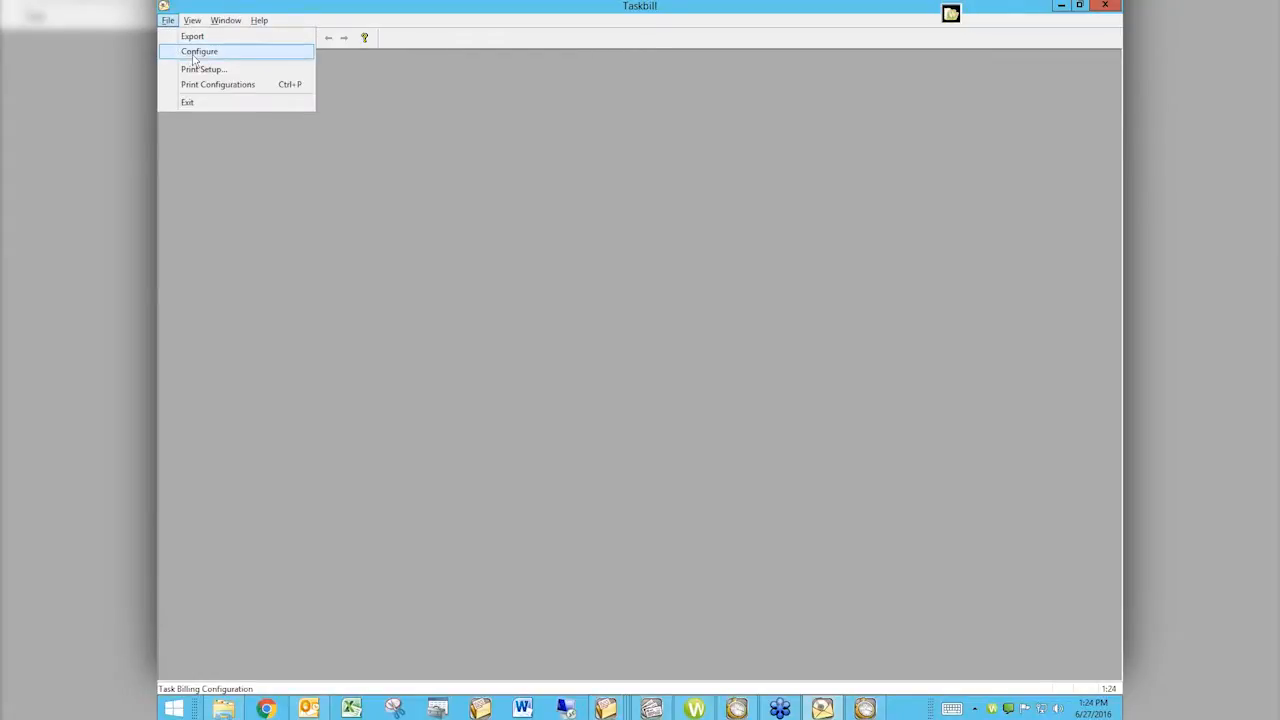
left_click(190, 55)
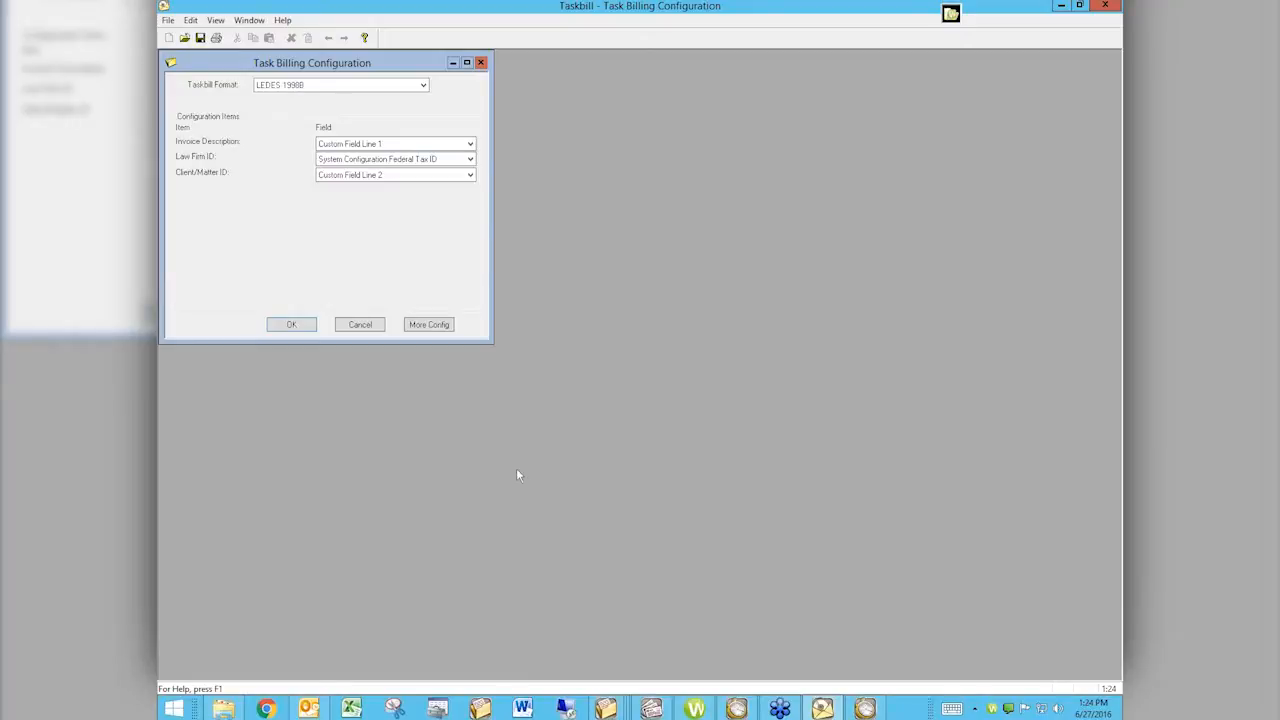
left_click(858, 711)
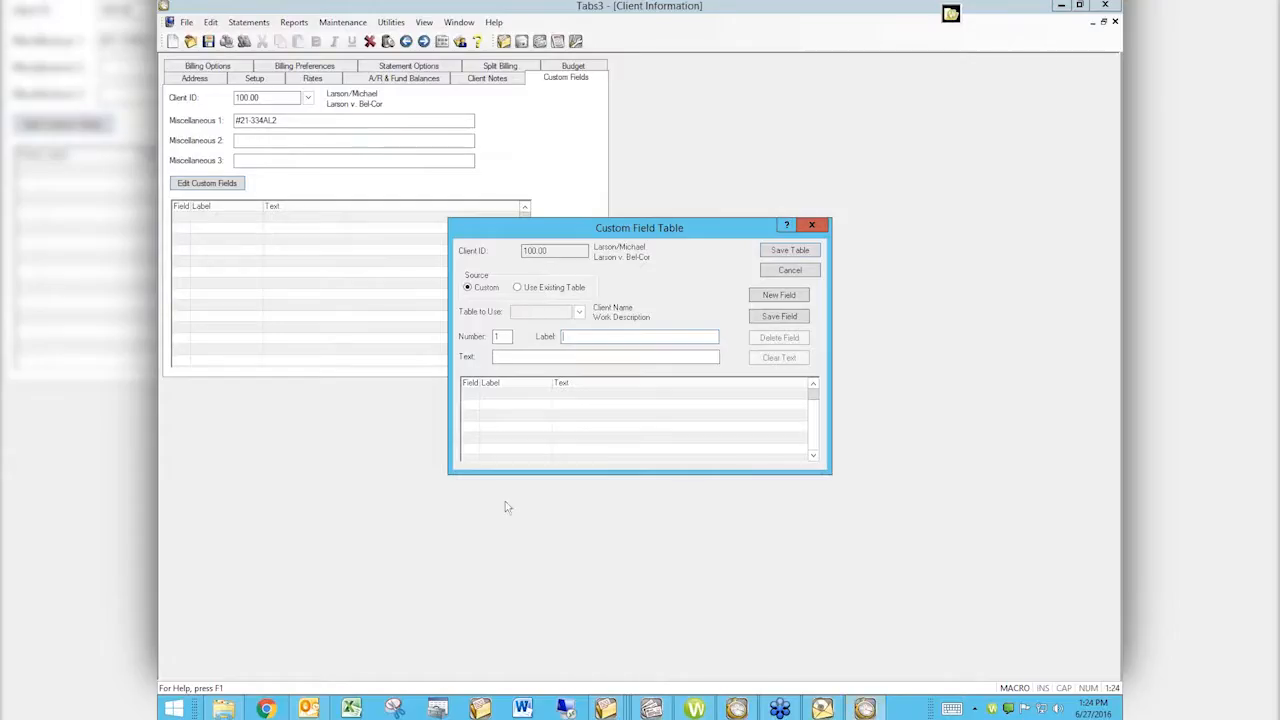
Label custom field 1 INVOICE_DESCRIPTION, enter Final as its text, and save the field.
type("INVOICE_DESCRIPTION")
left_click(507, 357)
left_click(779, 316)
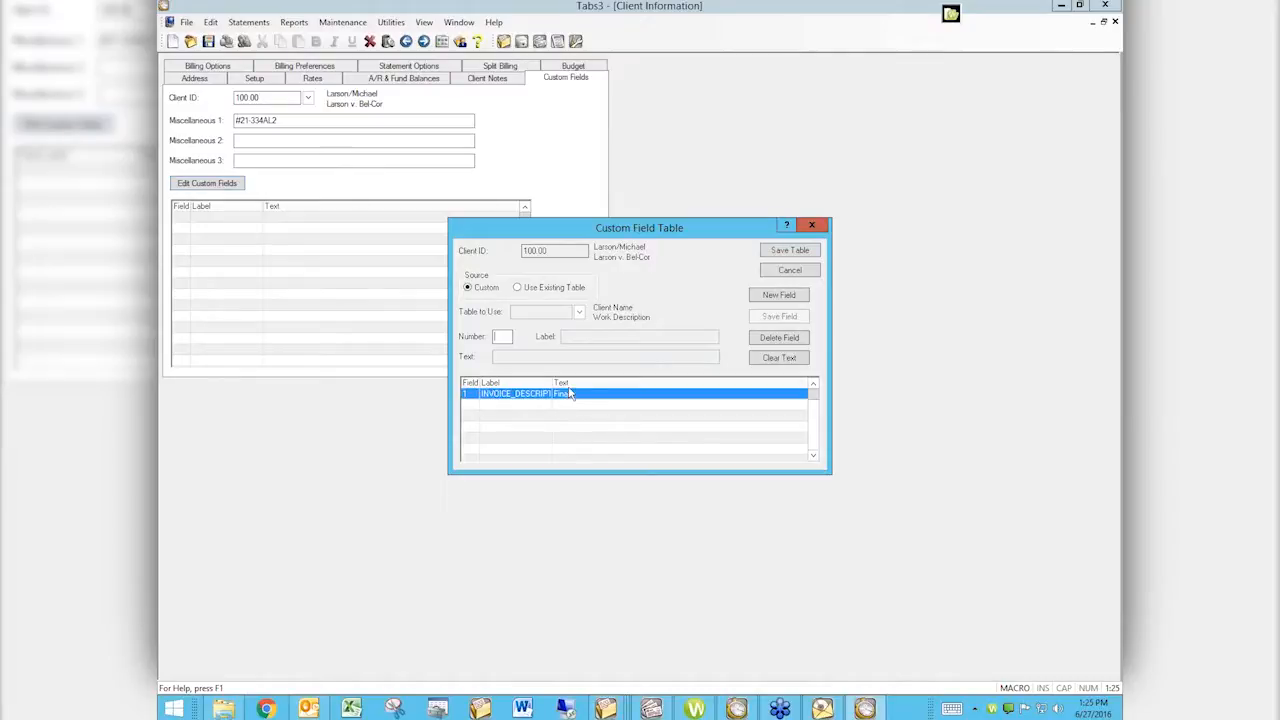
Add custom field 2 labelled CLIENT_MATTER_ID with a sample client matter ID as its text, and save the field and table.
key("Tab")
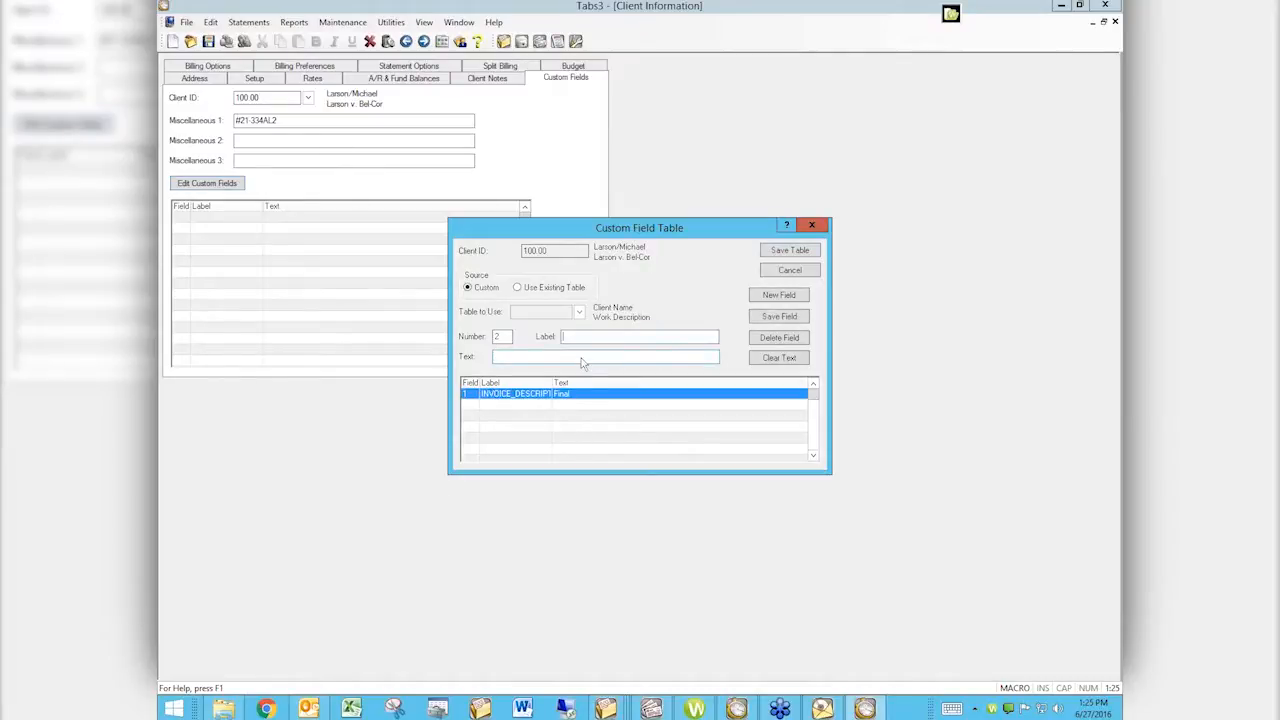
type("CLIEN")
key("BackSpace")
key("BackSpace")
key("BackSpace")
type("_M")
left_click(526, 354)
type("12345.600")
left_click(771, 318)
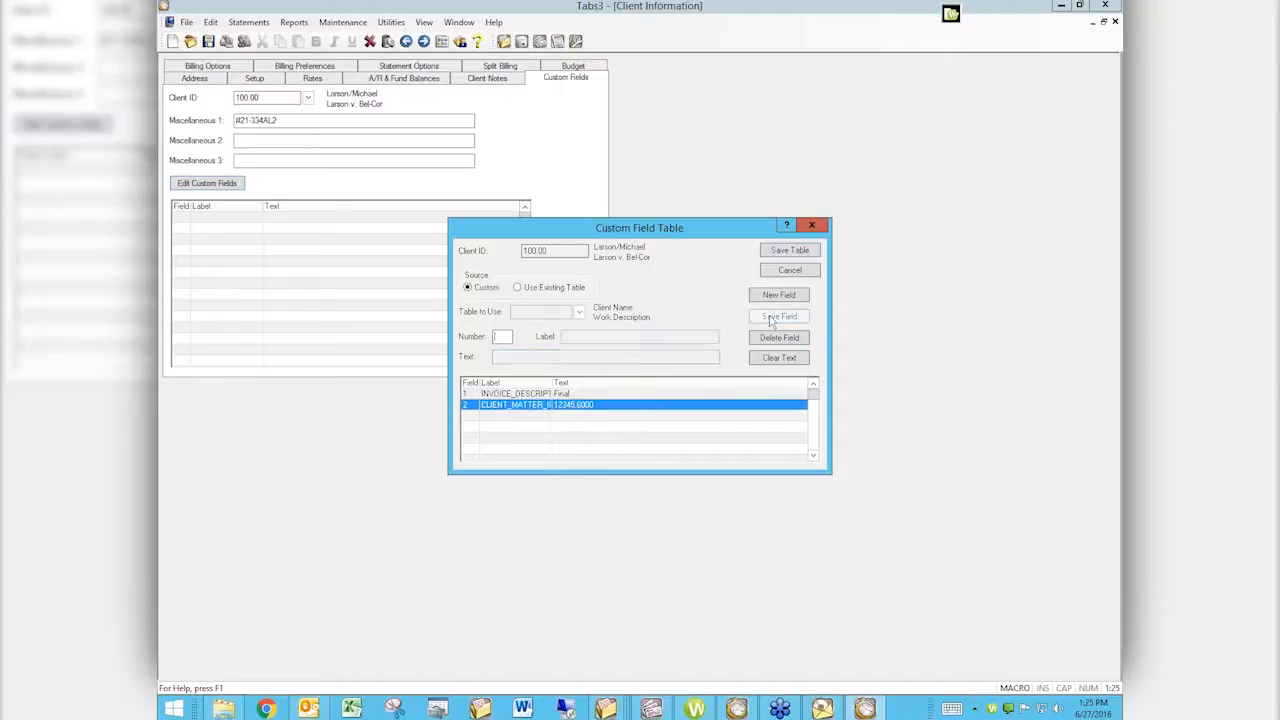
left_click(781, 252)
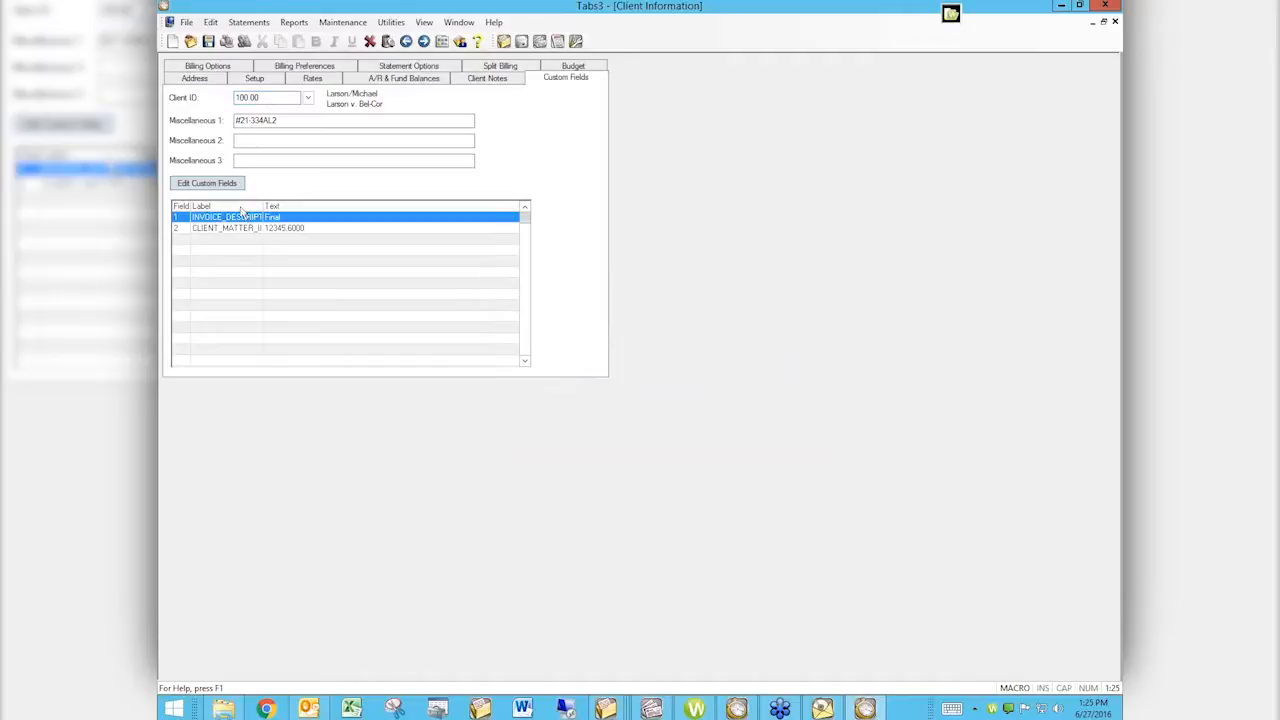
Clear the text of the INVOICE_DESCRIPTION and CLIENT_MATTER_ID fields, keeping their labels, and save the custom field table.
double_click(221, 219)
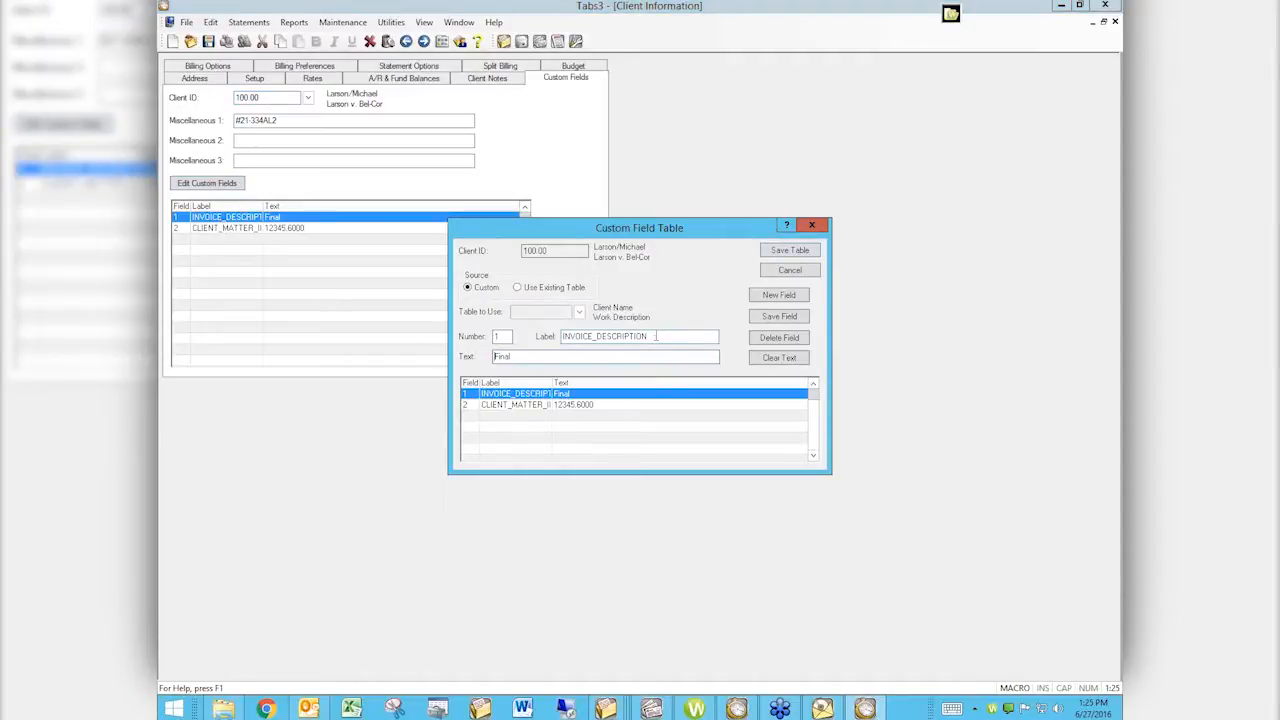
left_click_drag(517, 357, 443, 356)
key("BackSpace")
left_click(766, 322)
left_click(543, 405)
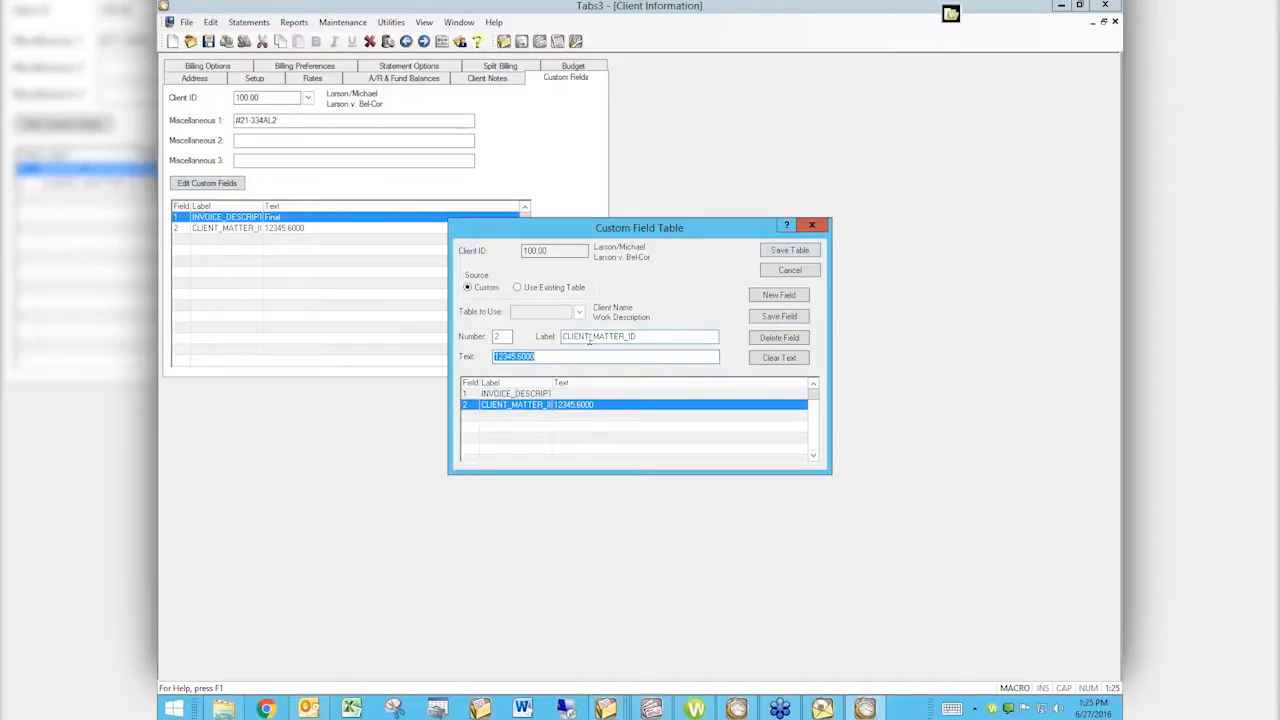
key("Delete")
left_click(766, 316)
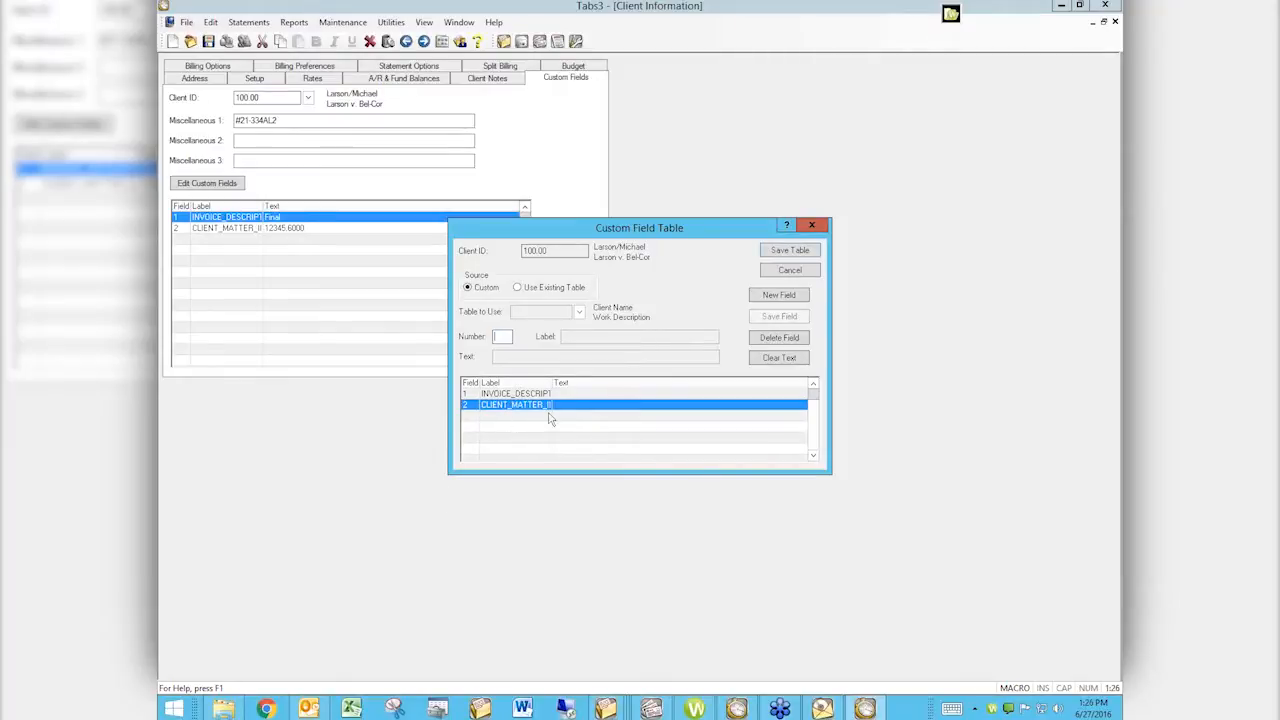
left_click(789, 251)
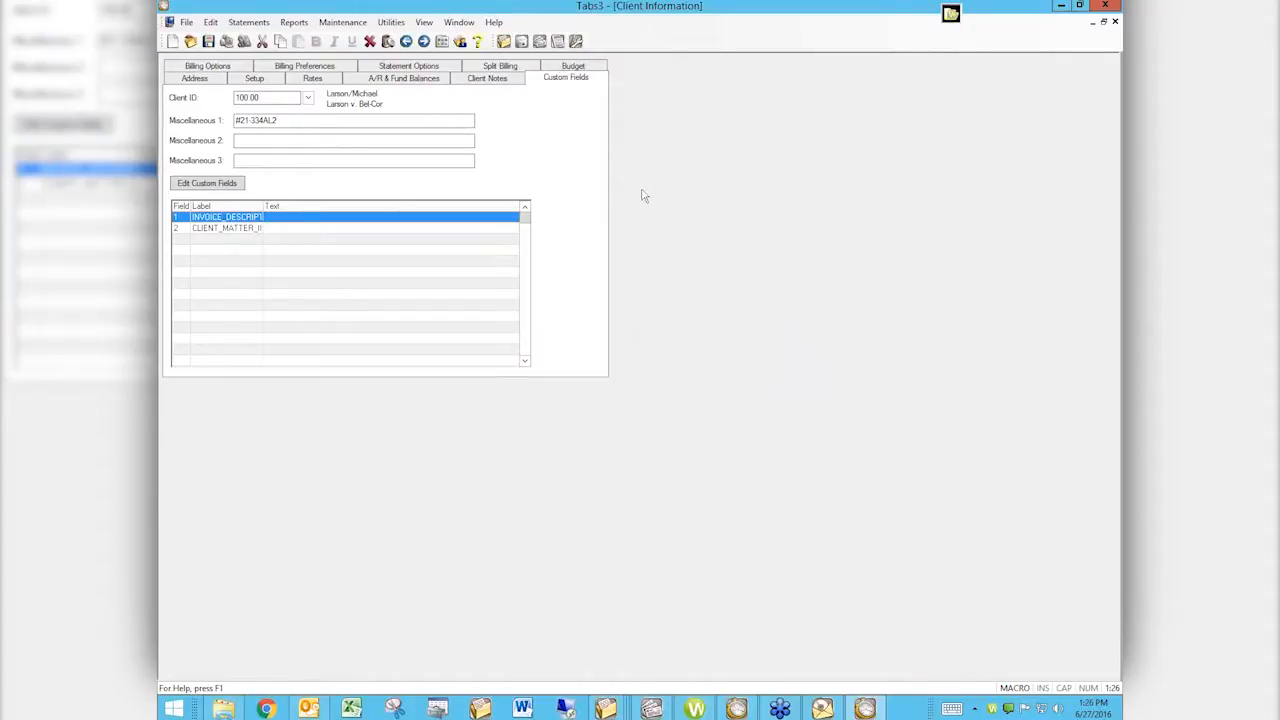
Try using Peterson Insurance Co.'s existing custom field table as the source, and discard the change.
left_click(198, 185)
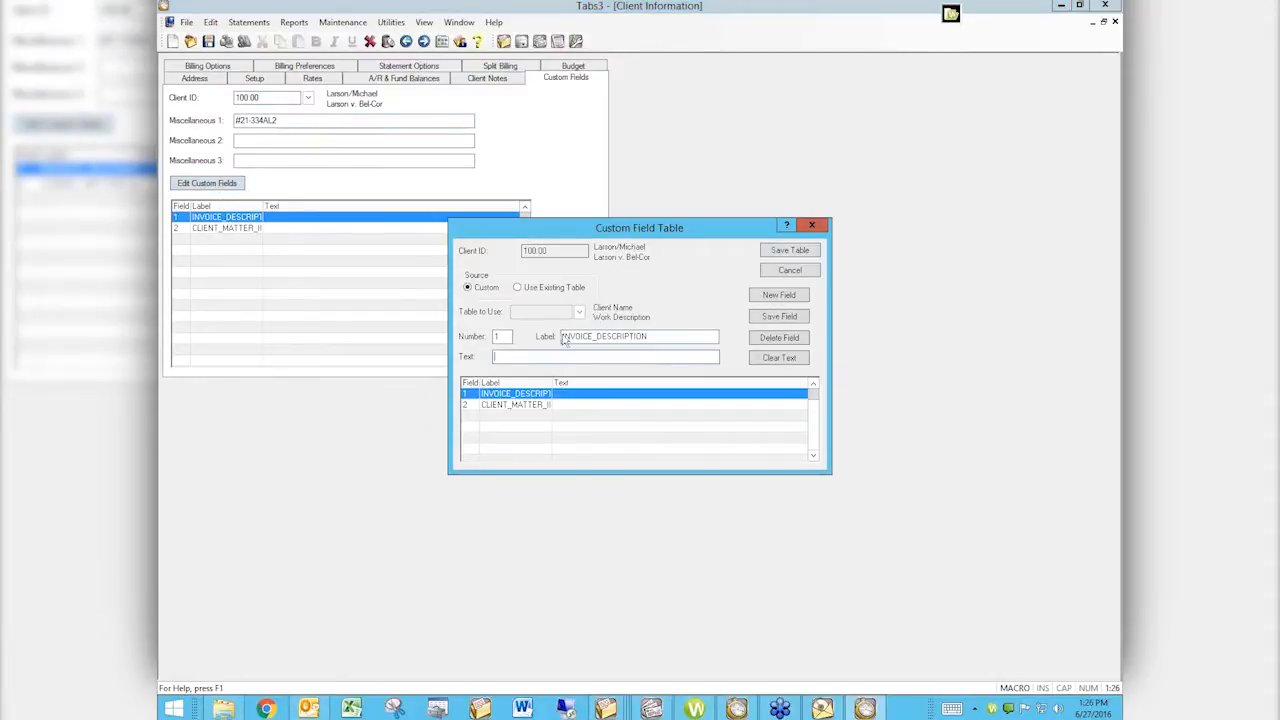
left_click(517, 288)
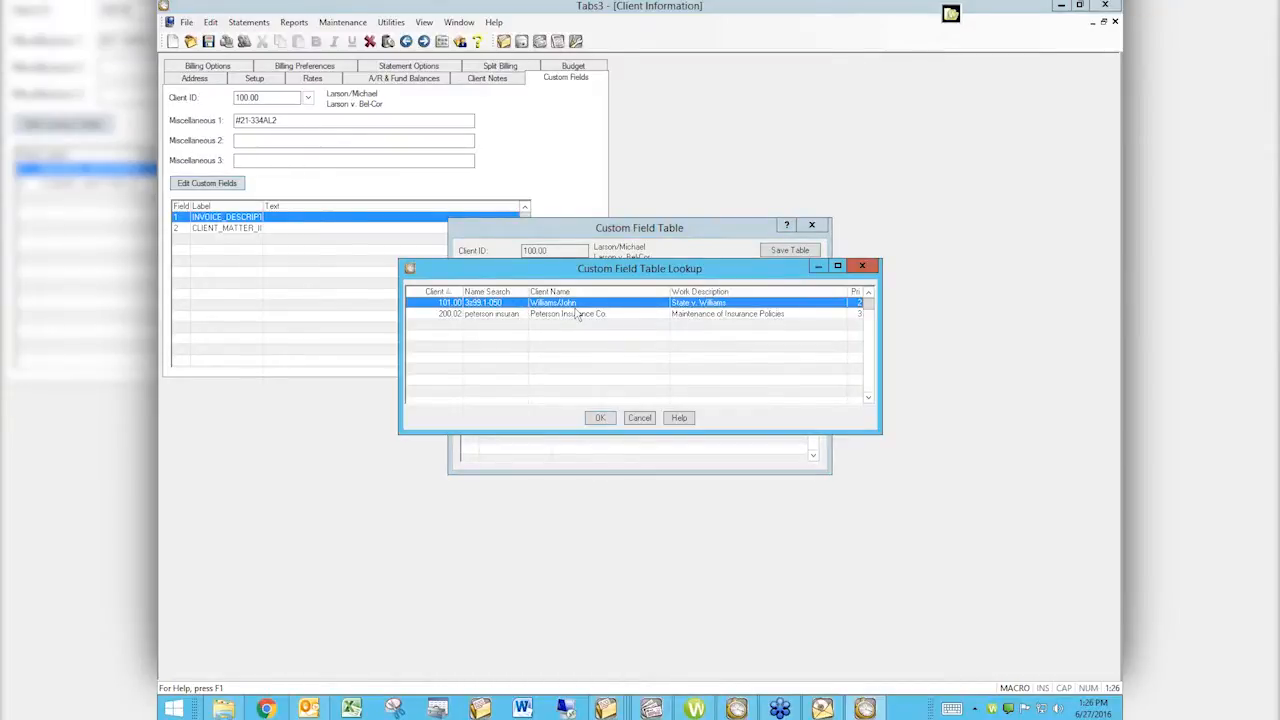
left_click(485, 314)
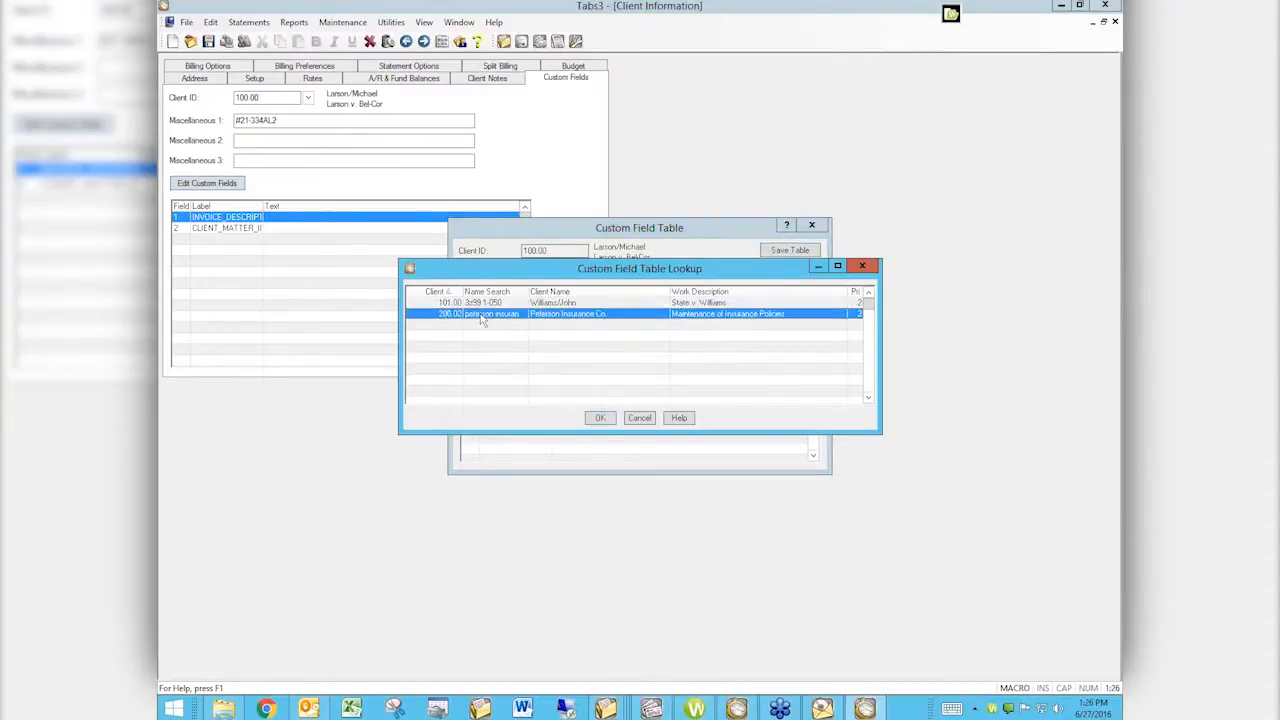
left_click(599, 418)
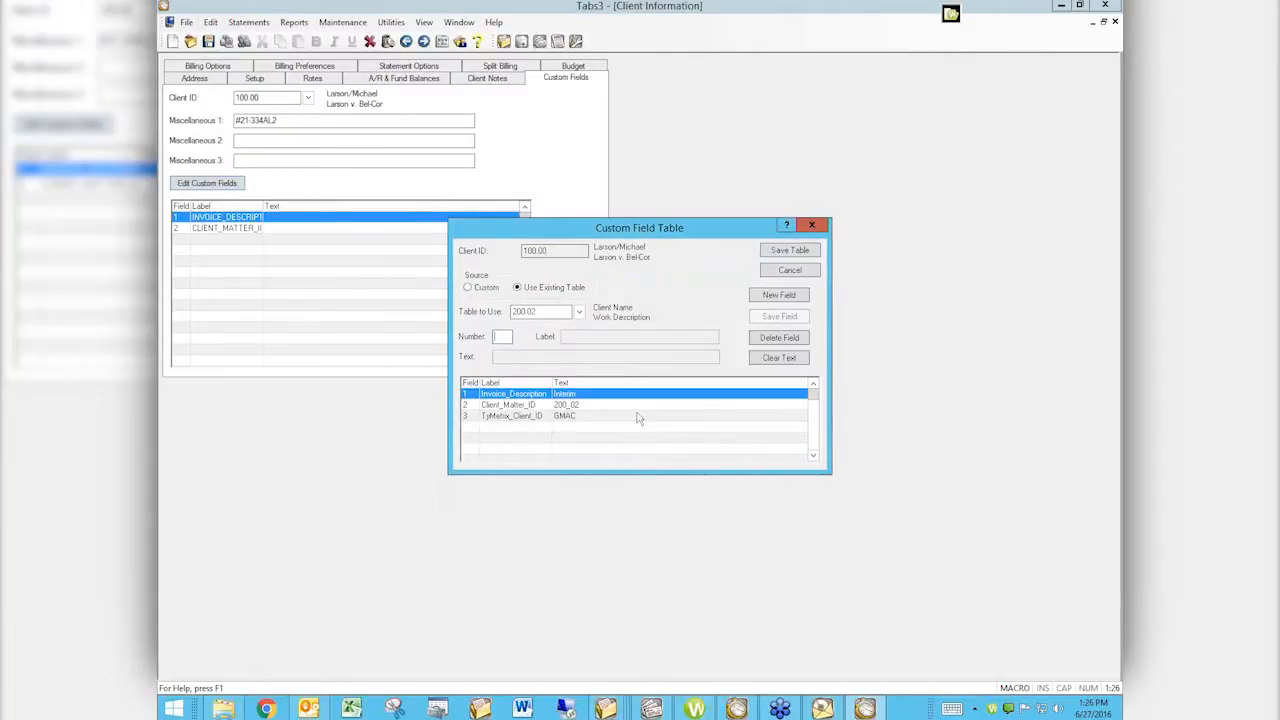
left_click(786, 270)
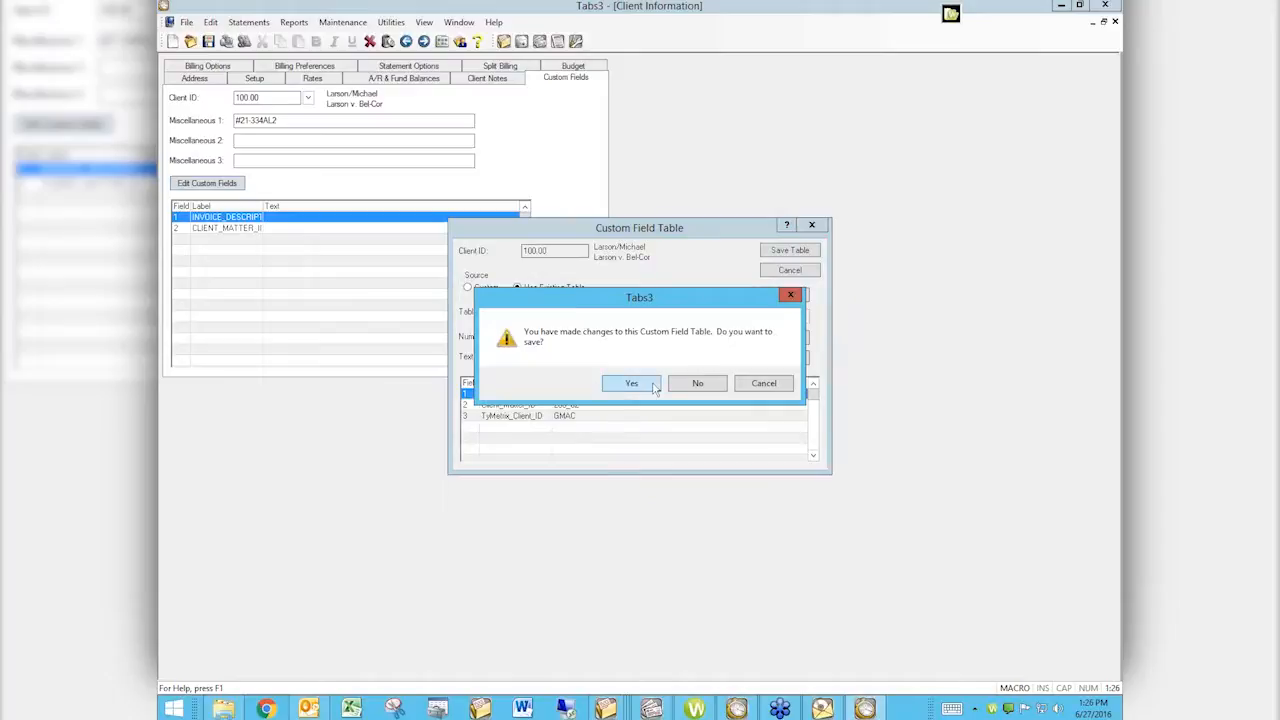
left_click(684, 388)
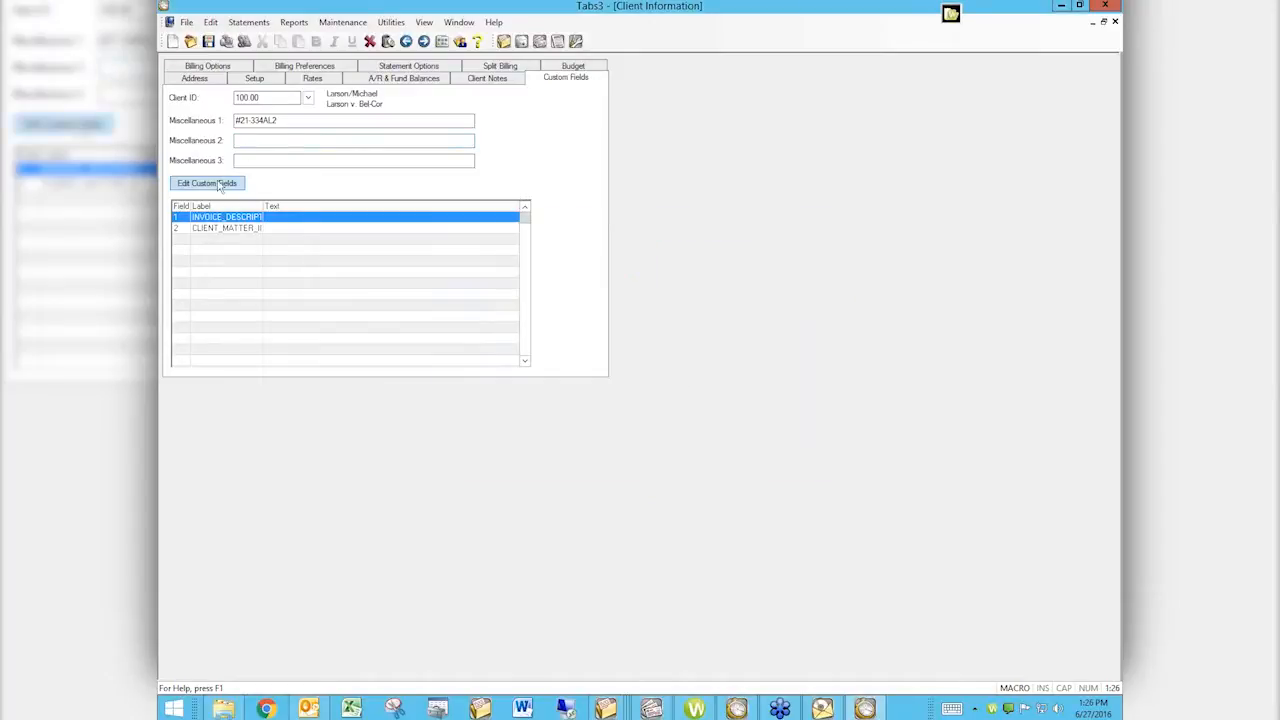
Try using the first listed client's existing custom field table as the source, and close it without saving.
left_click(216, 183)
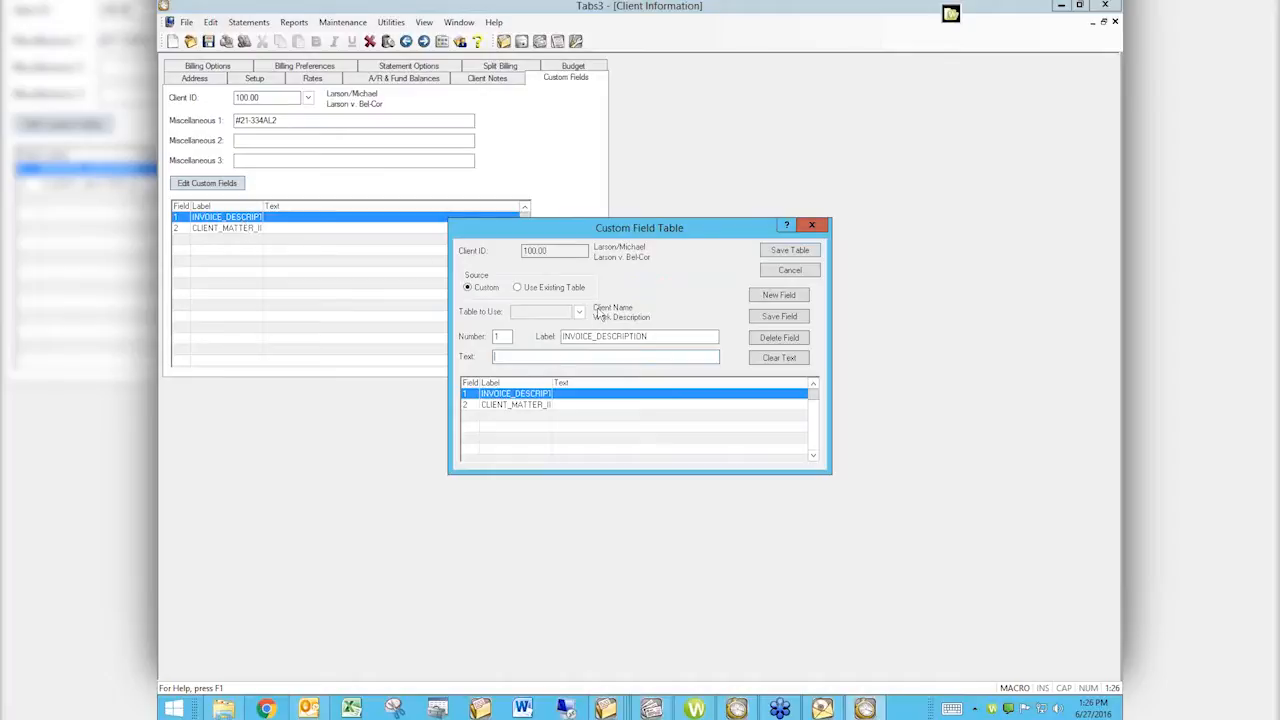
left_click(518, 288)
double_click(547, 303)
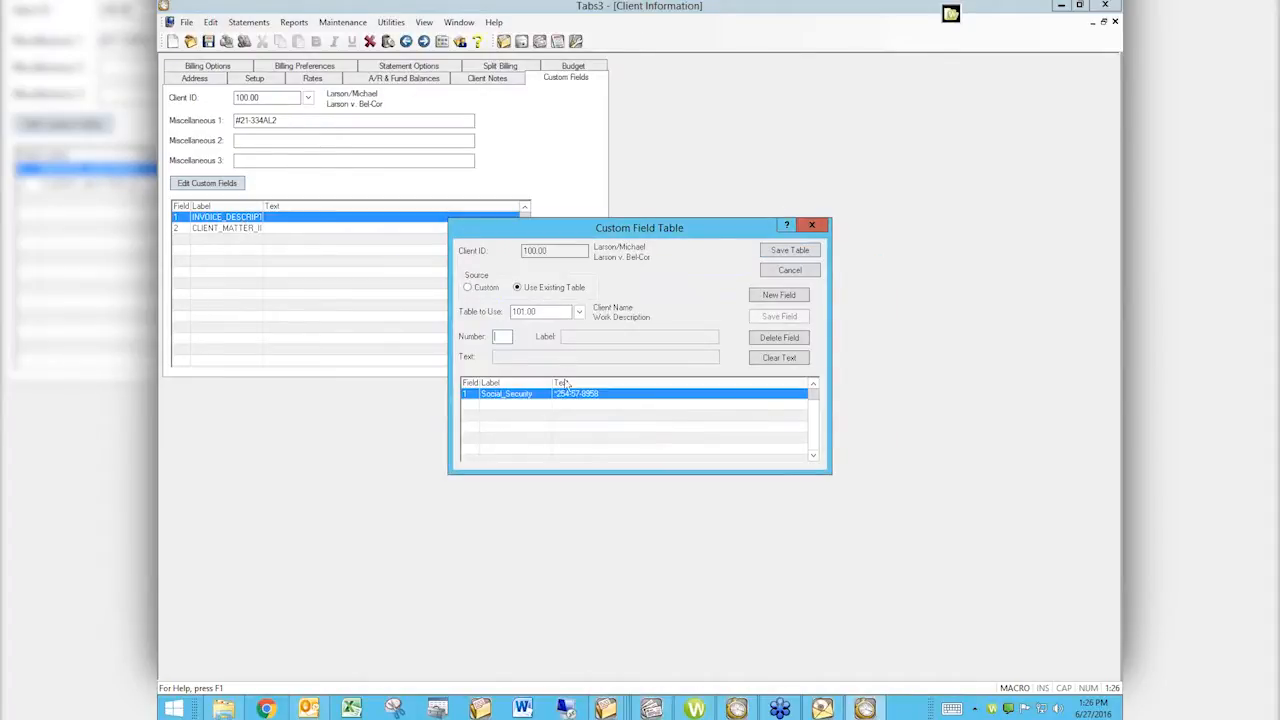
left_click(789, 271)
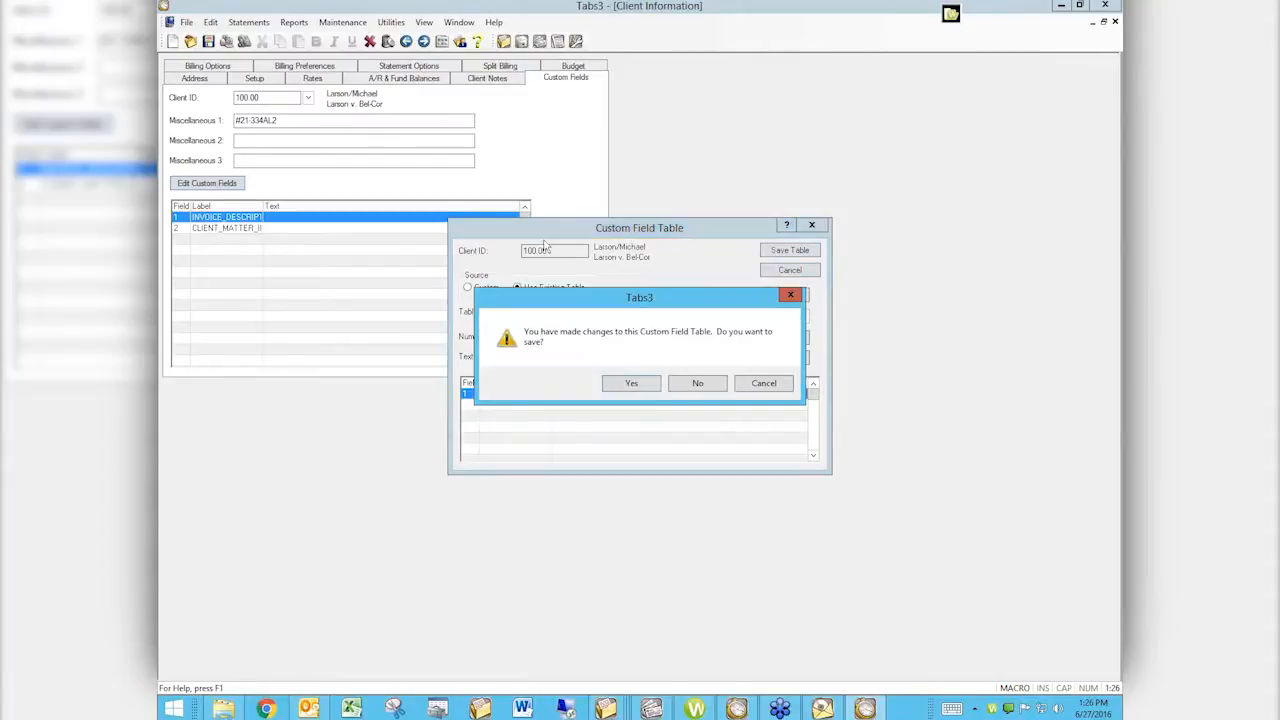
left_click(699, 385)
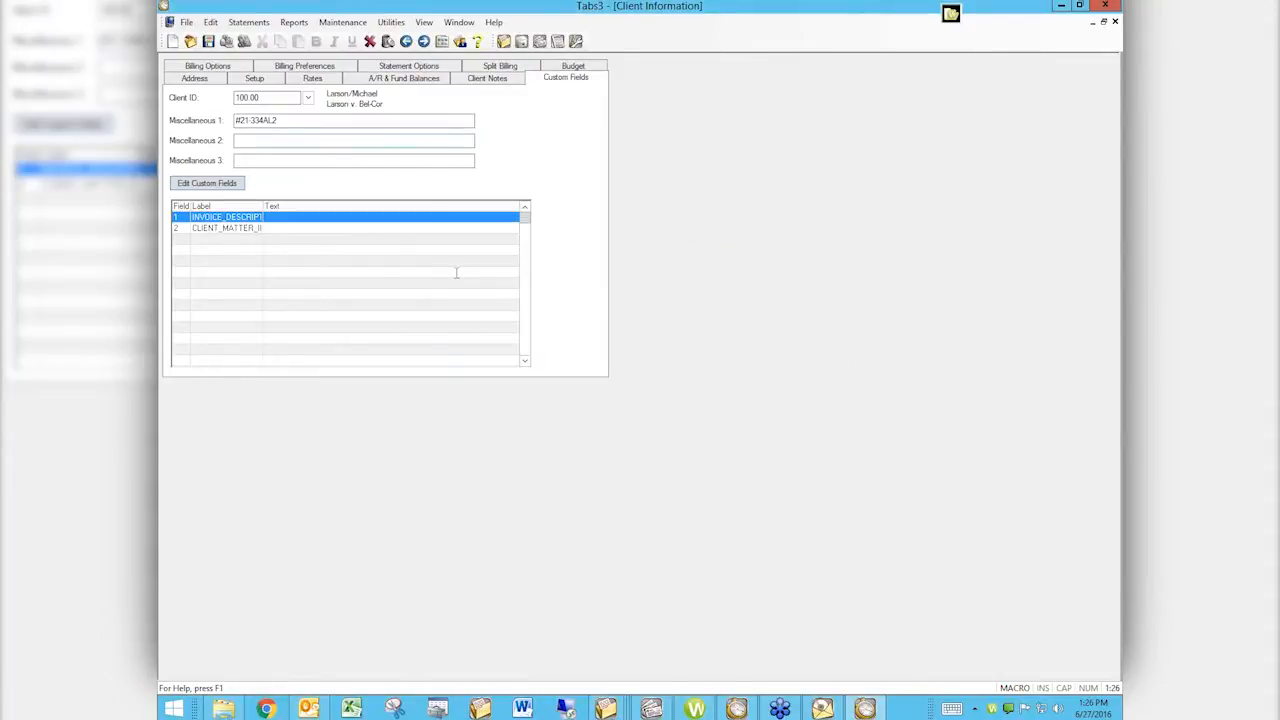
Try using the Bel-Cor matter's existing custom field table for the client's ADA Employment Issue matter, then close without saving.
left_click(269, 96)
key("BackSpace")
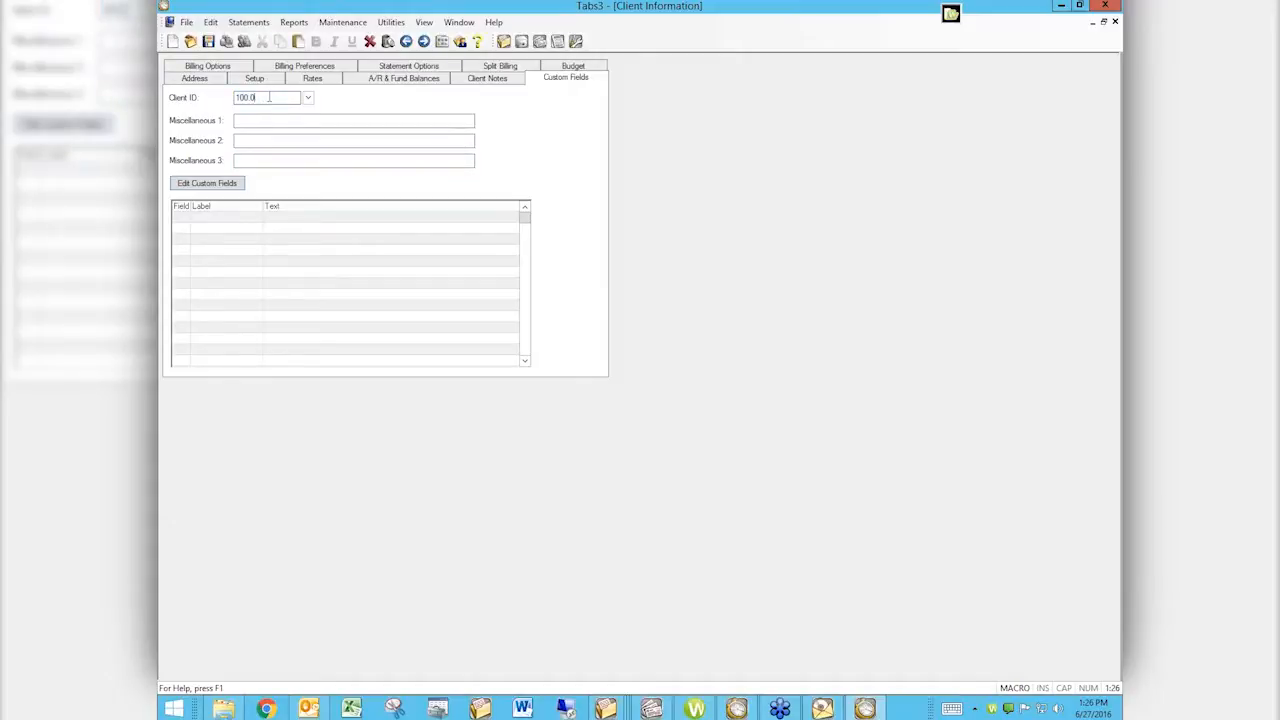
key("Tab")
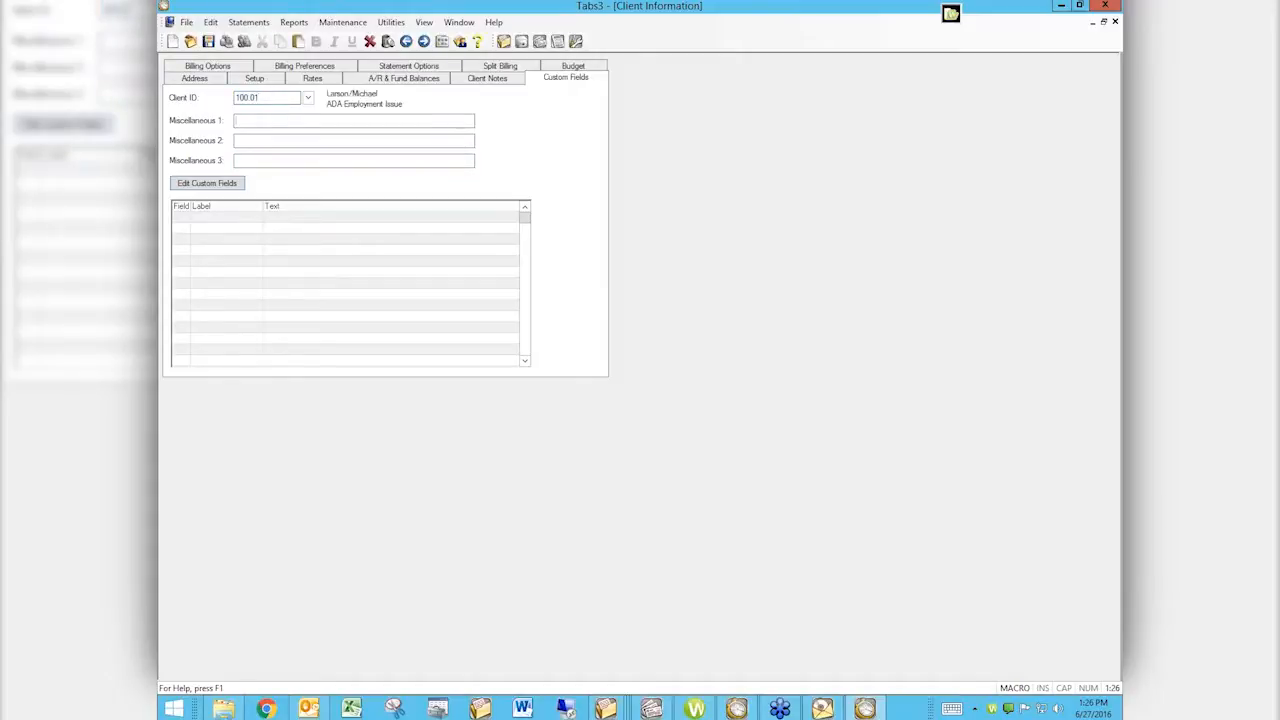
left_click(197, 186)
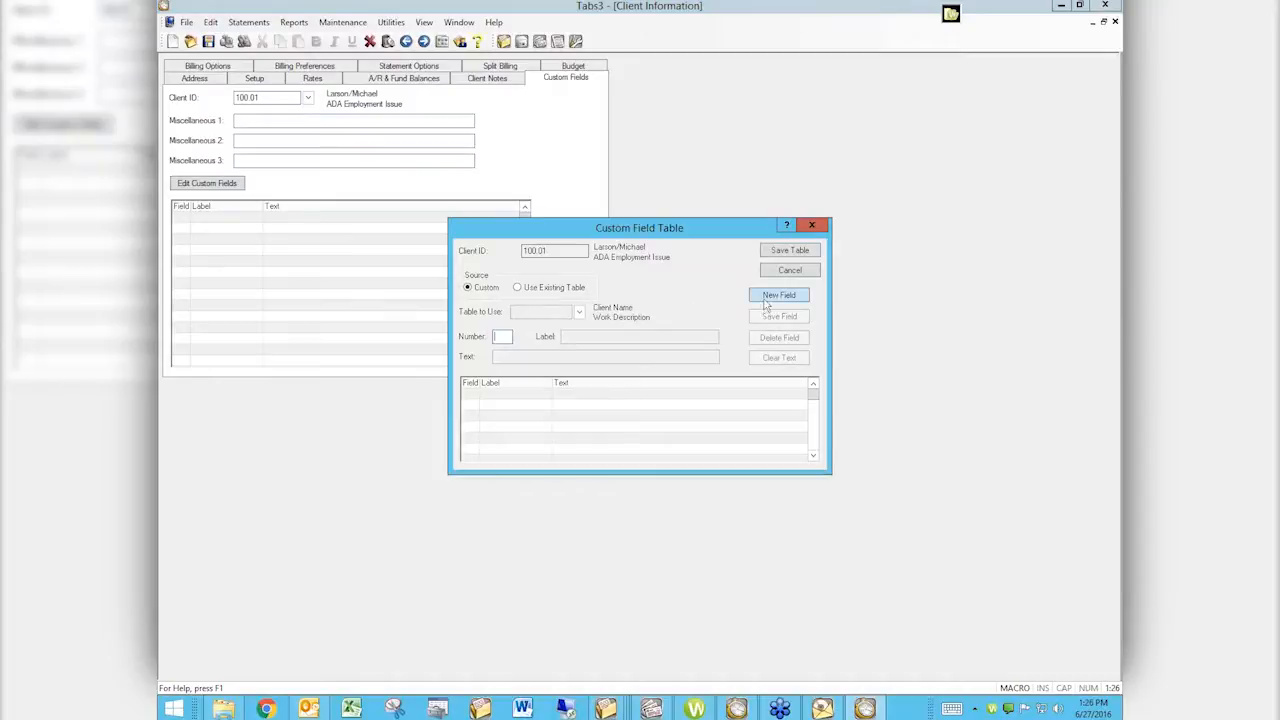
left_click(517, 287)
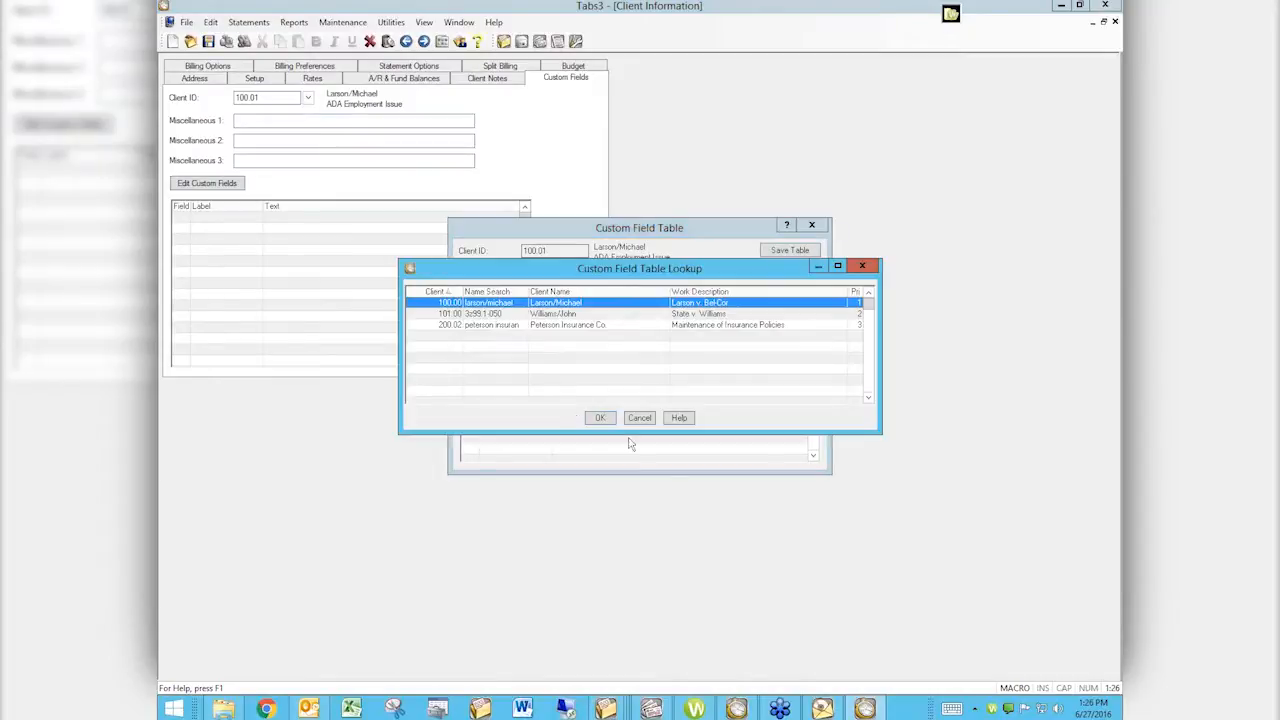
double_click(470, 304)
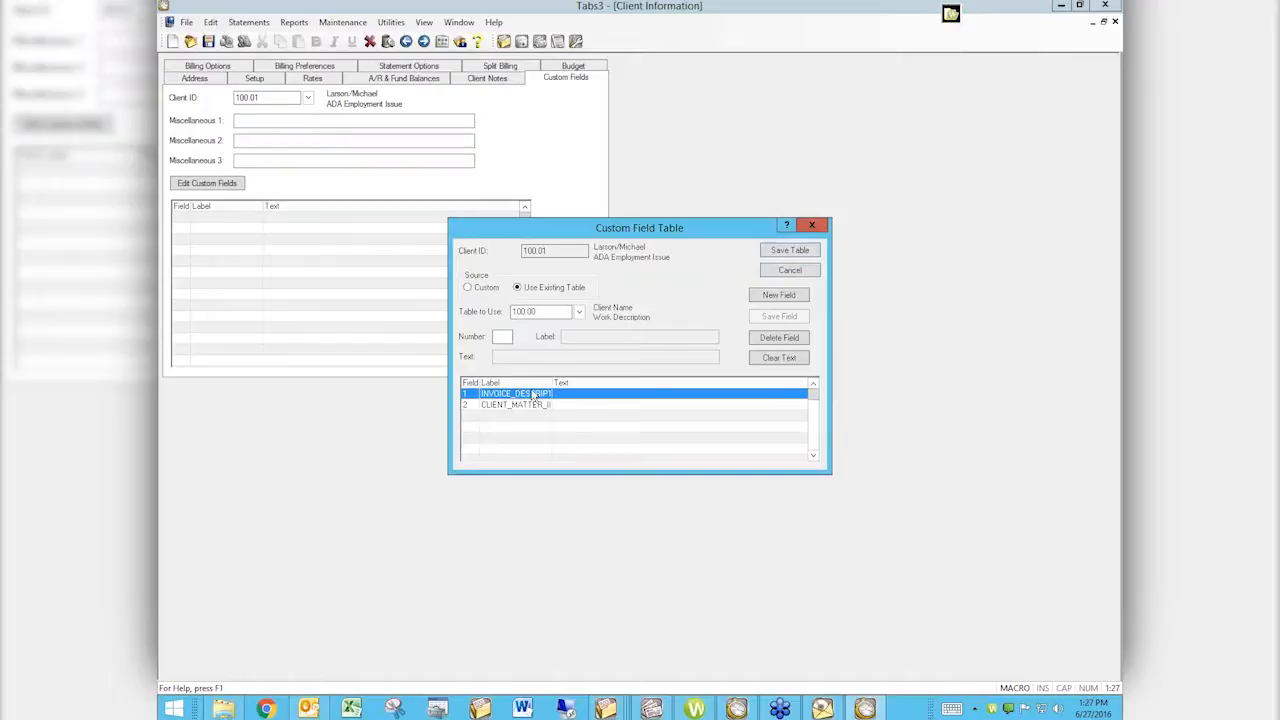
key("Tab")
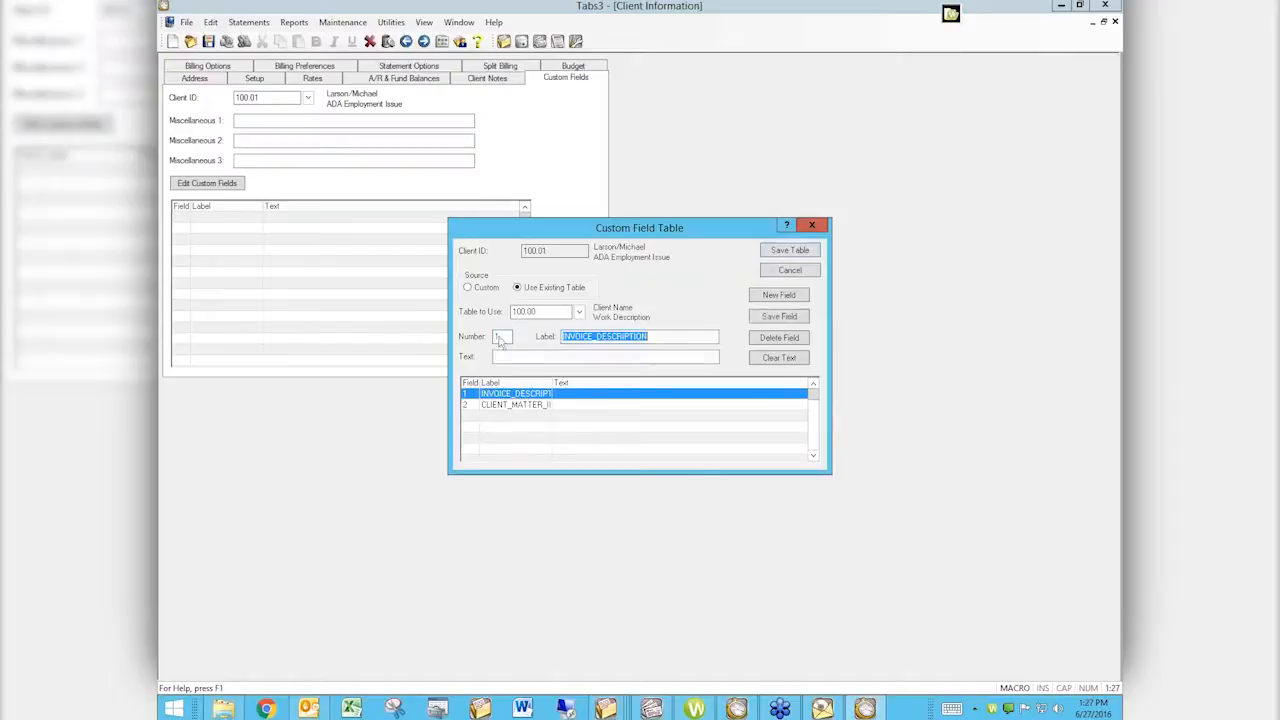
left_click(511, 357)
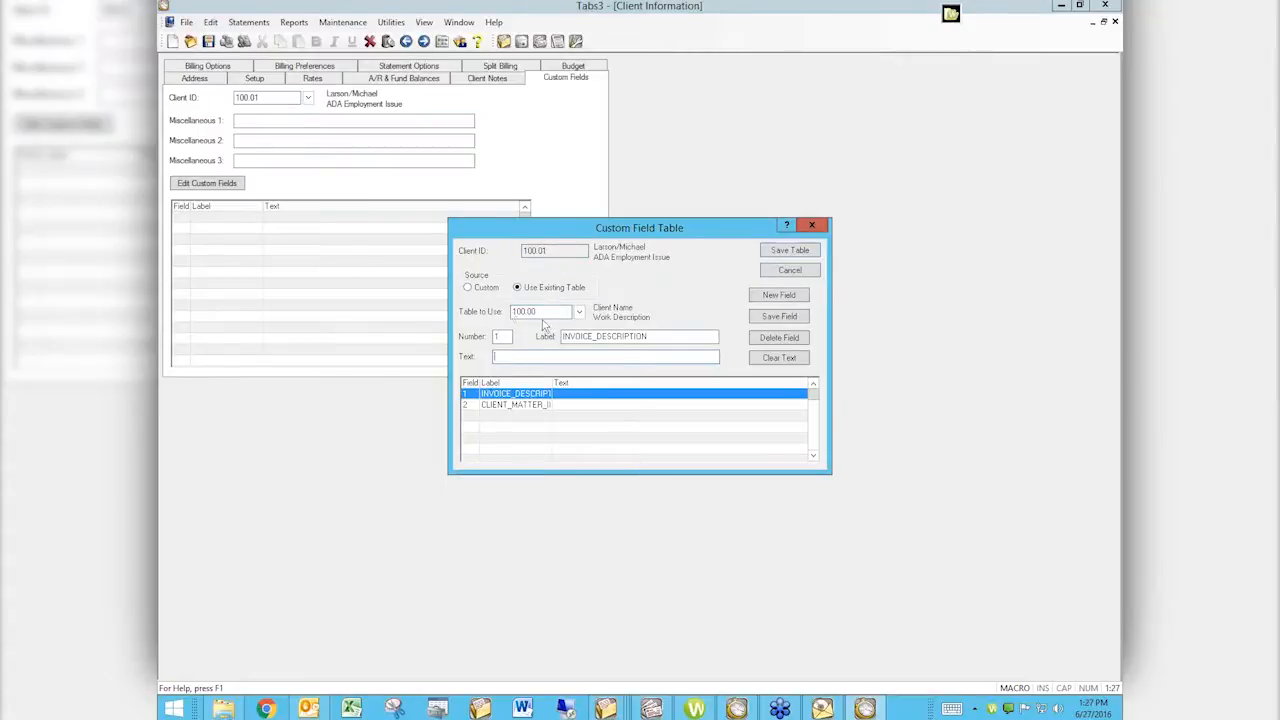
left_click(510, 404, "ctrl")
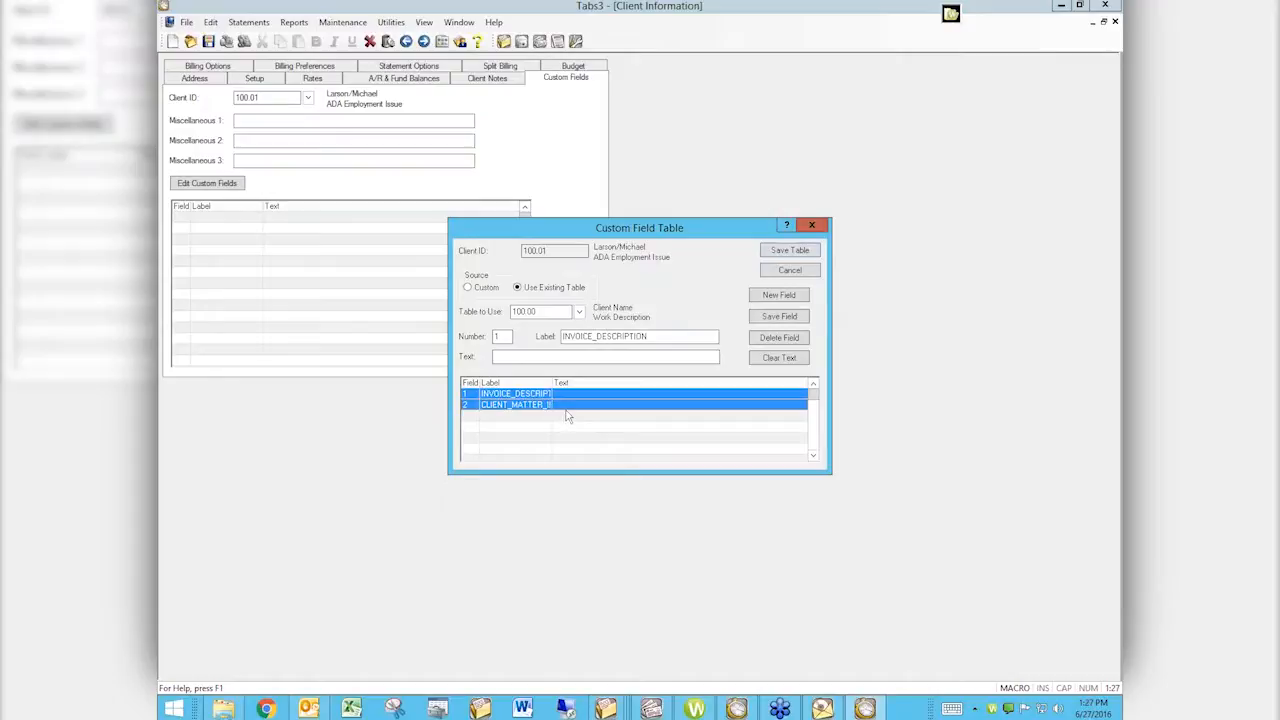
left_click(816, 225)
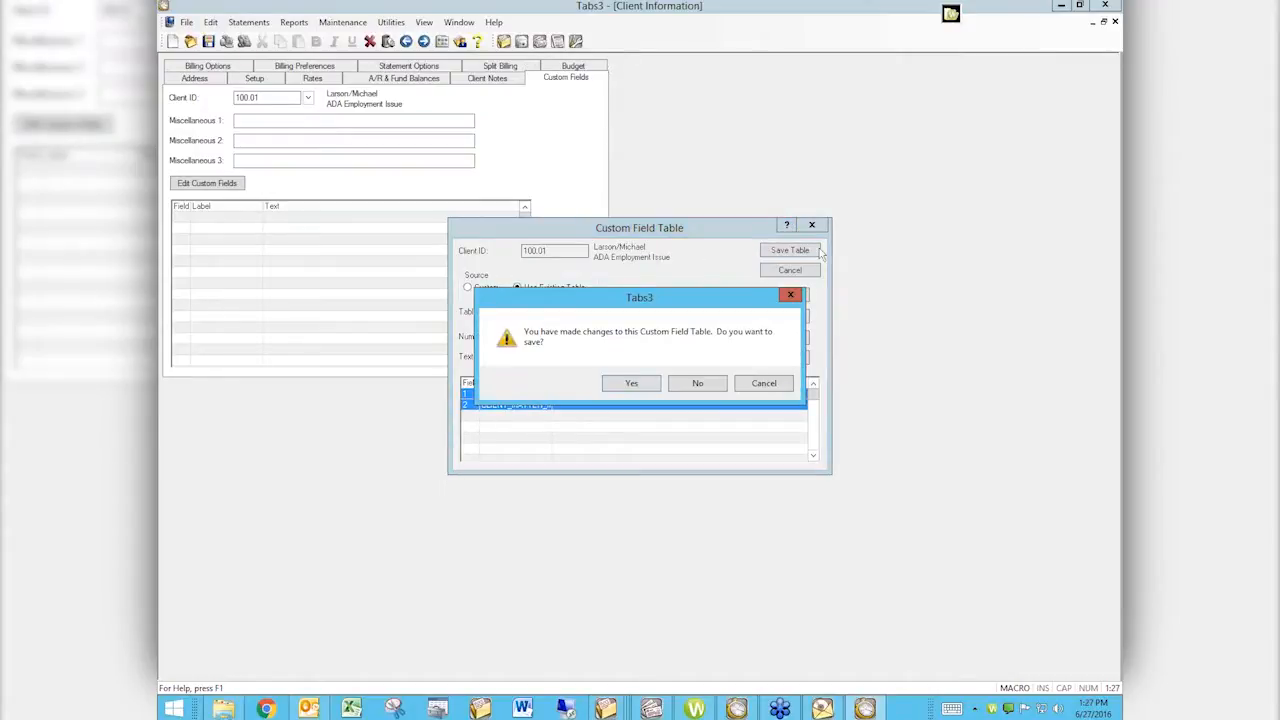
left_click(696, 386)
left_click(1115, 21)
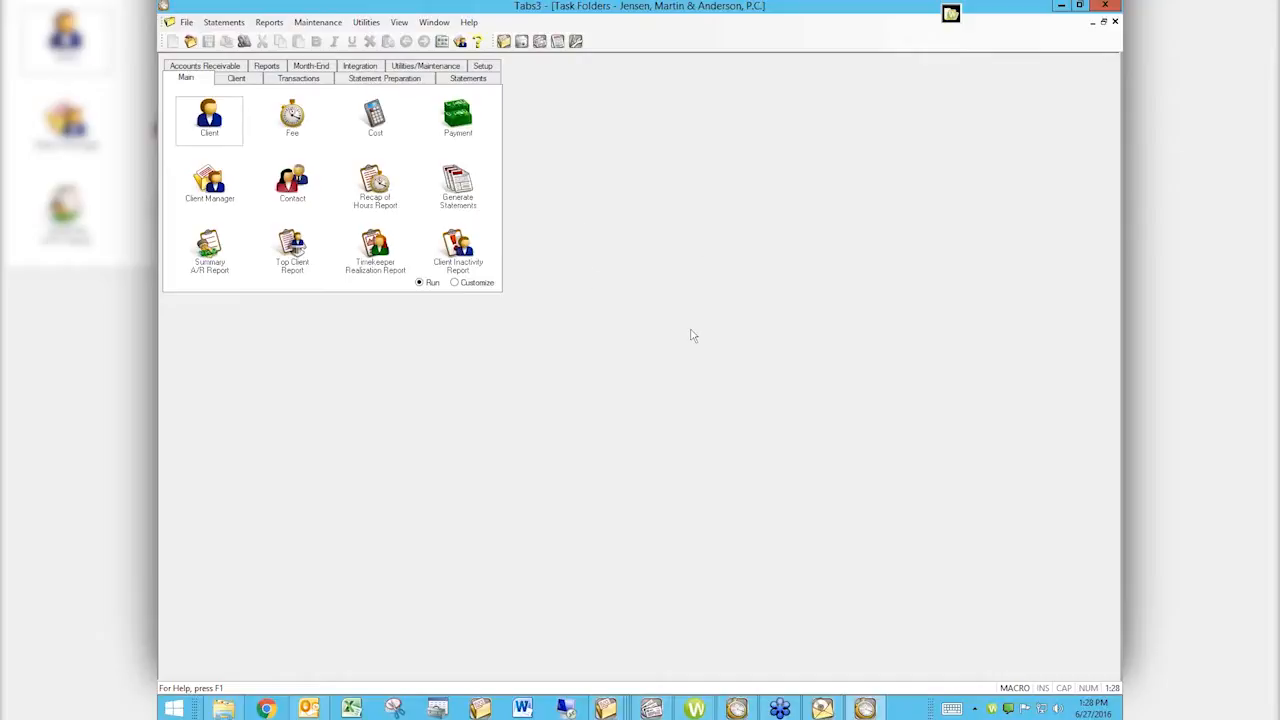
Start a new fee entry for the client's Bel-Cor matter with phase/task L100, activity A101 and 0.30 hours worked.
left_click(292, 122)
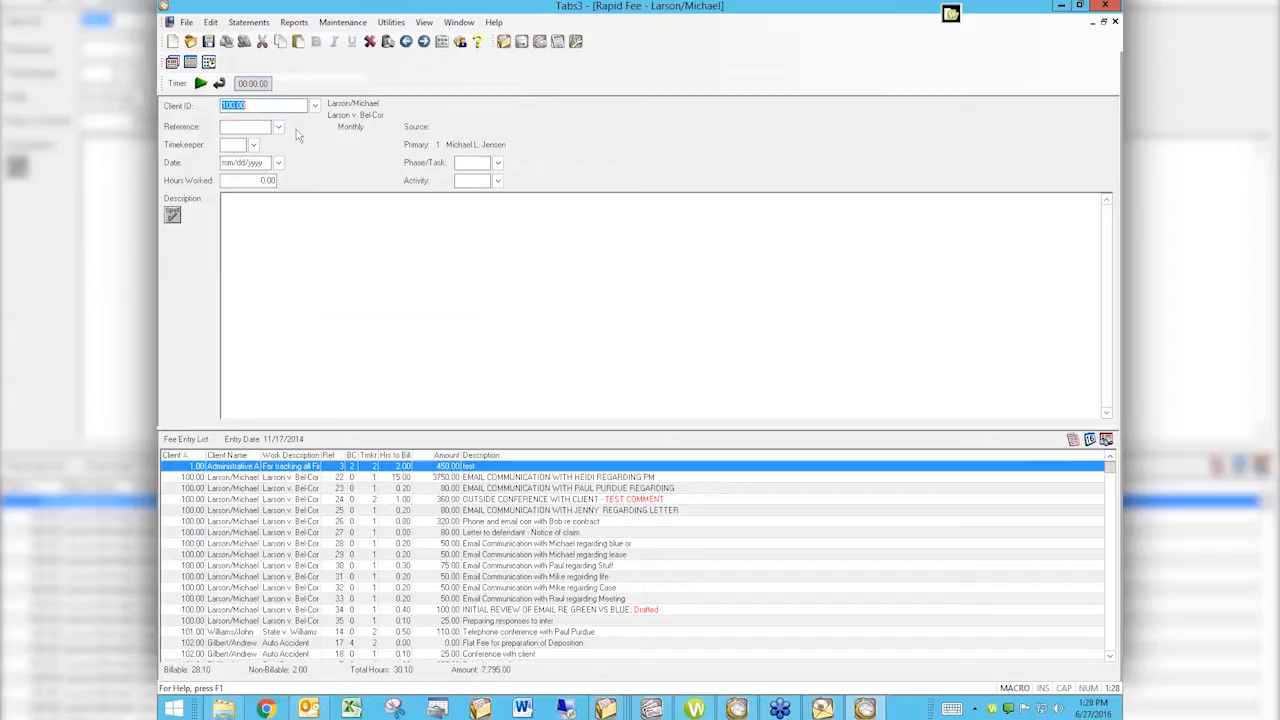
key("Tab")
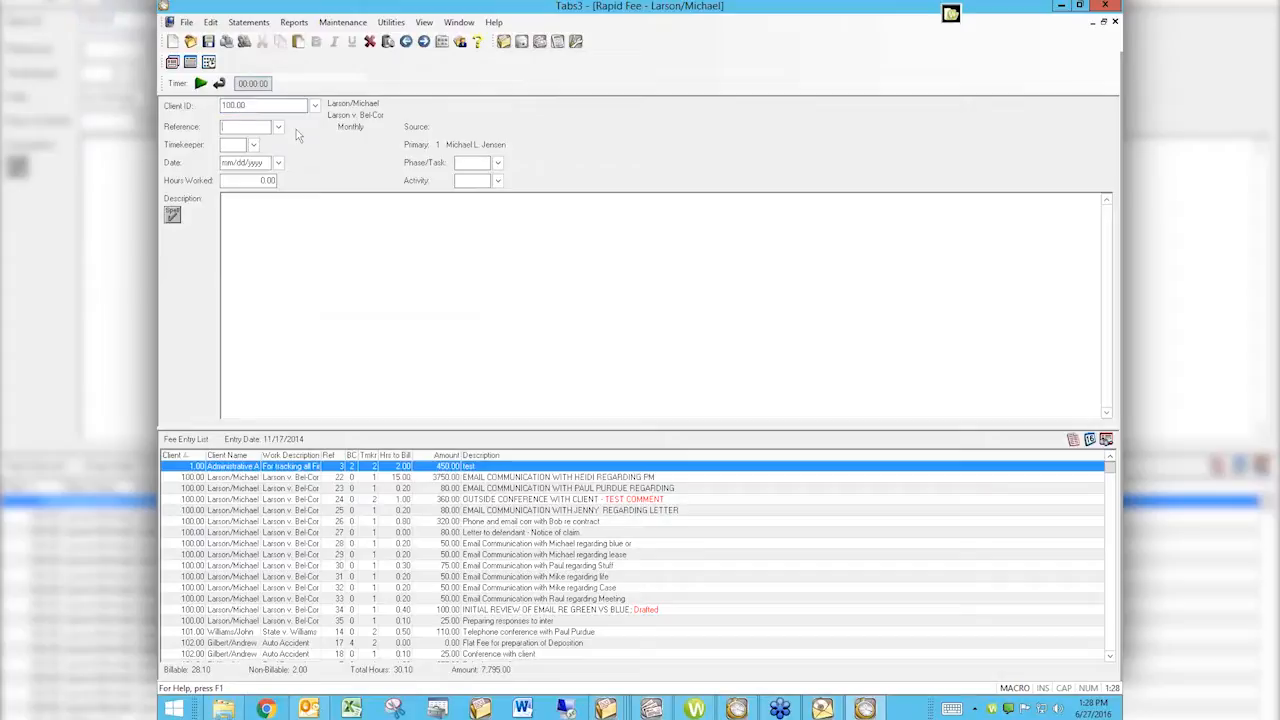
key("Tab")
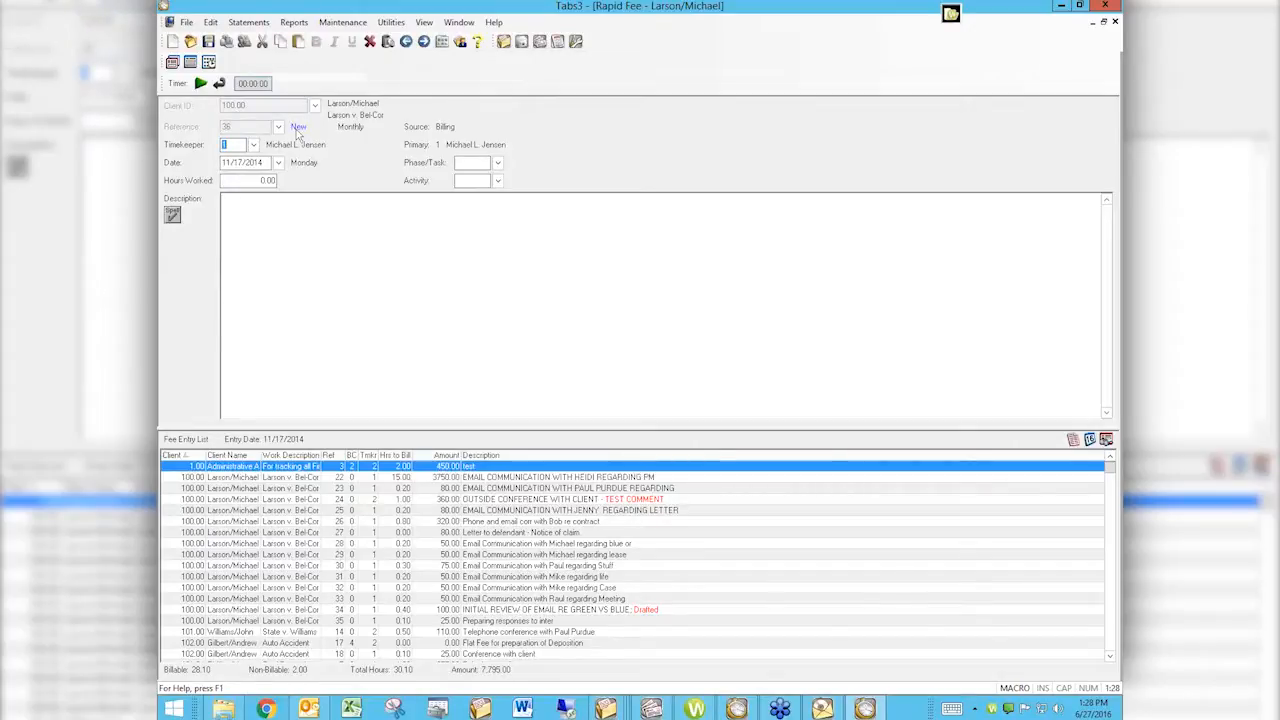
key("Tab")
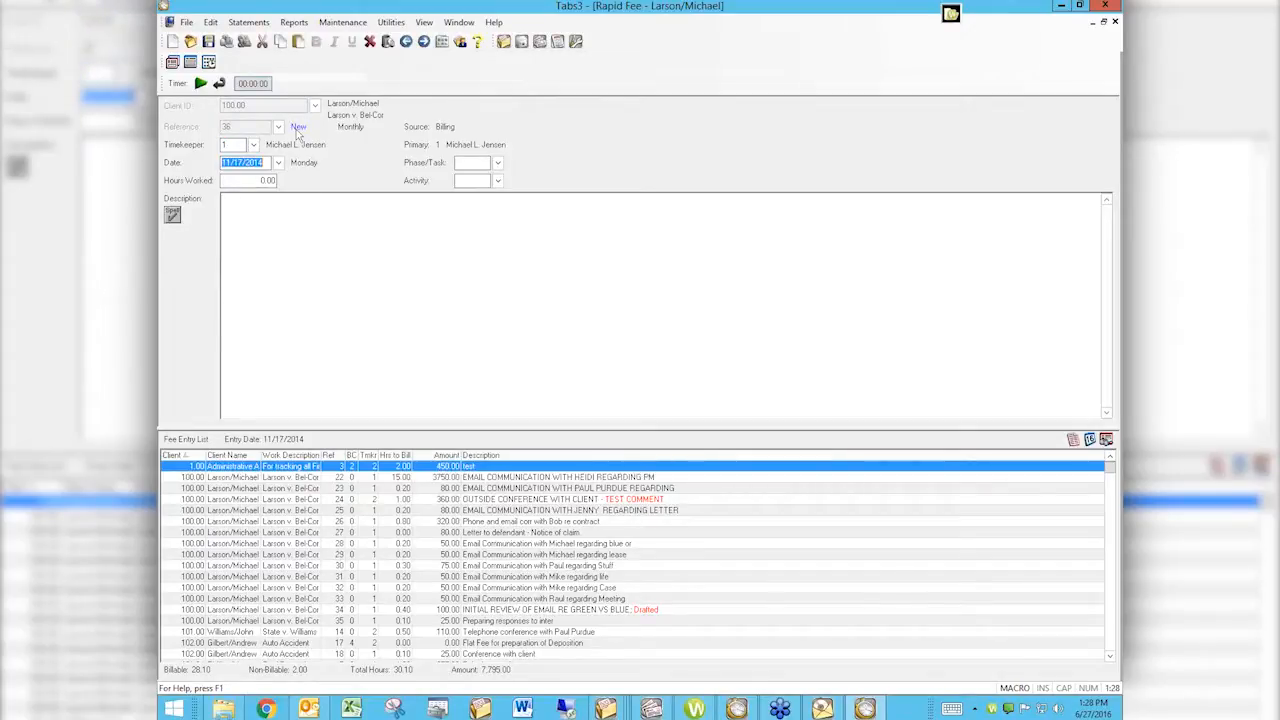
key("Tab")
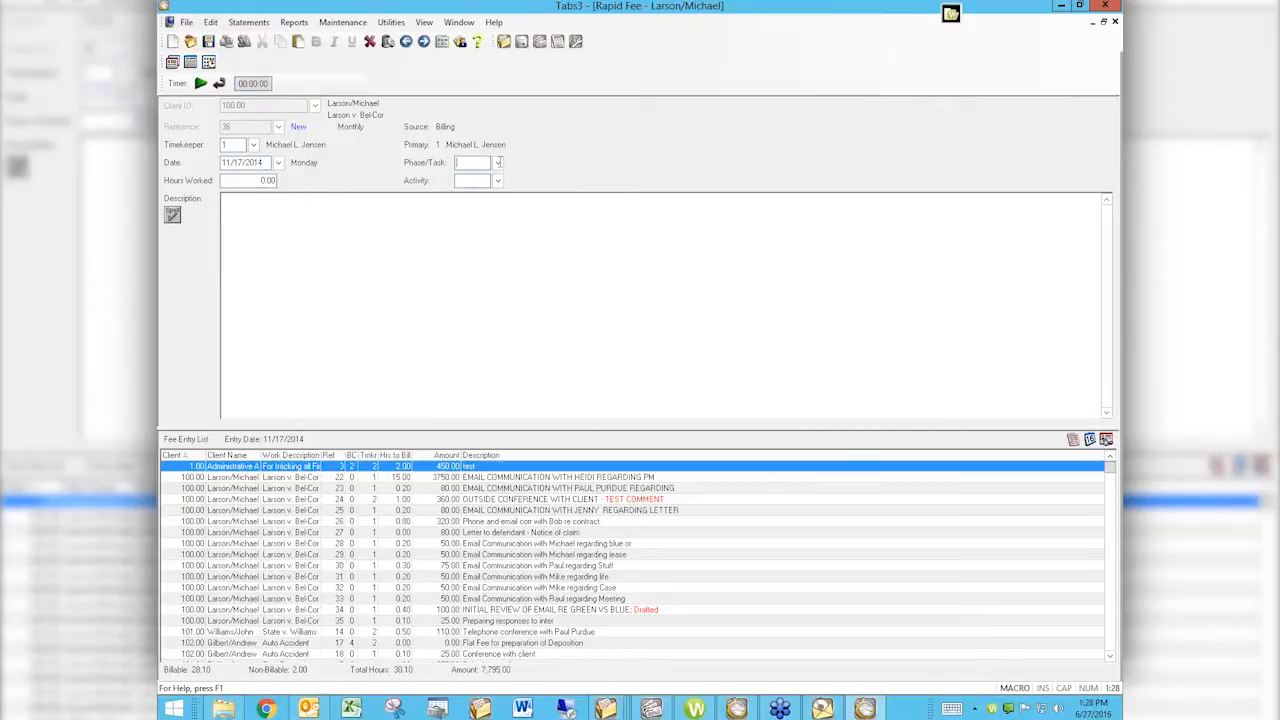
type("L100")
key("Tab")
type("A101")
key("Tab")
left_click(267, 180)
key("Tab")
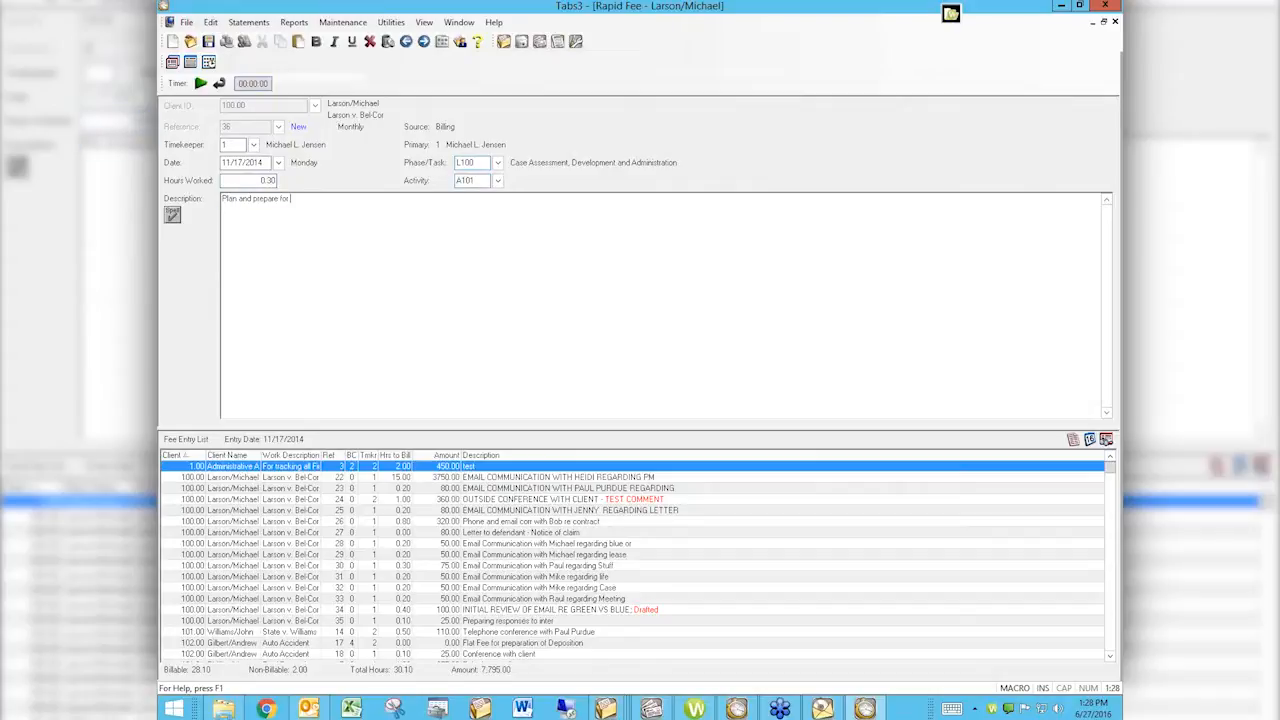
Complete the fee description as "Plan and prepare for deposition (only billing 2 hours, not 3)".
type("deposit")
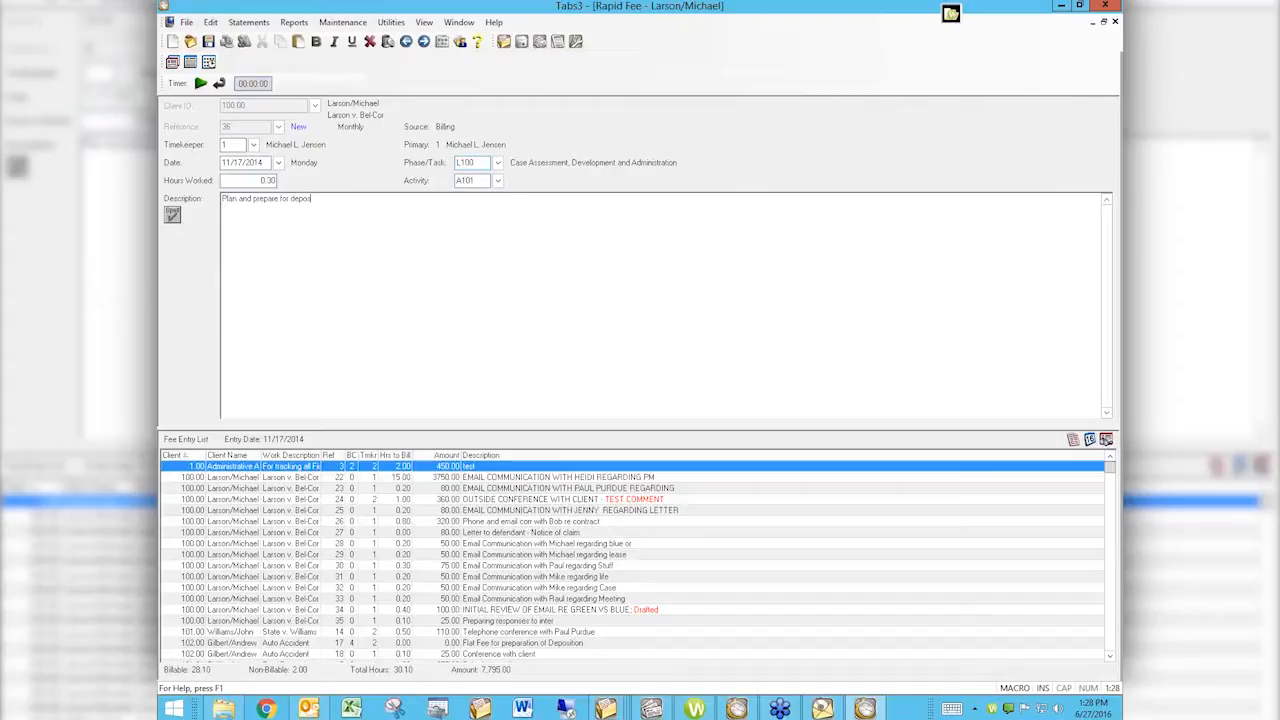
type("ion.")
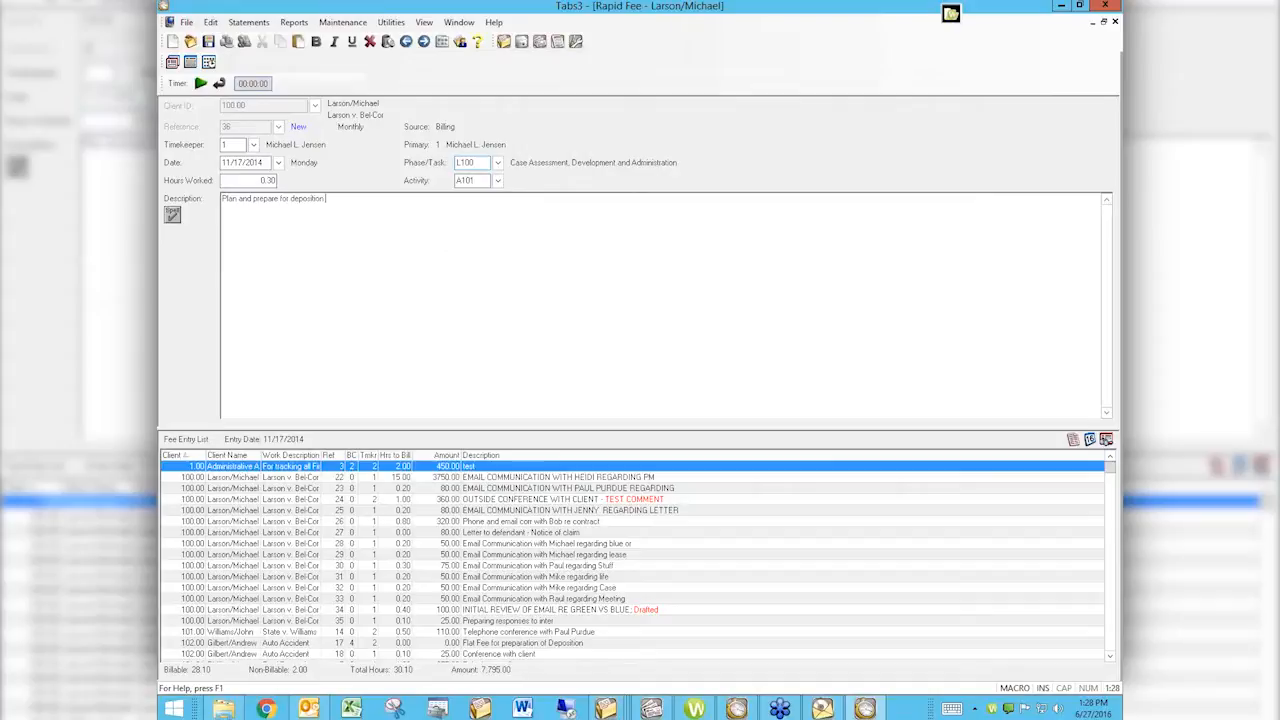
type("(only billing 2 hours)")
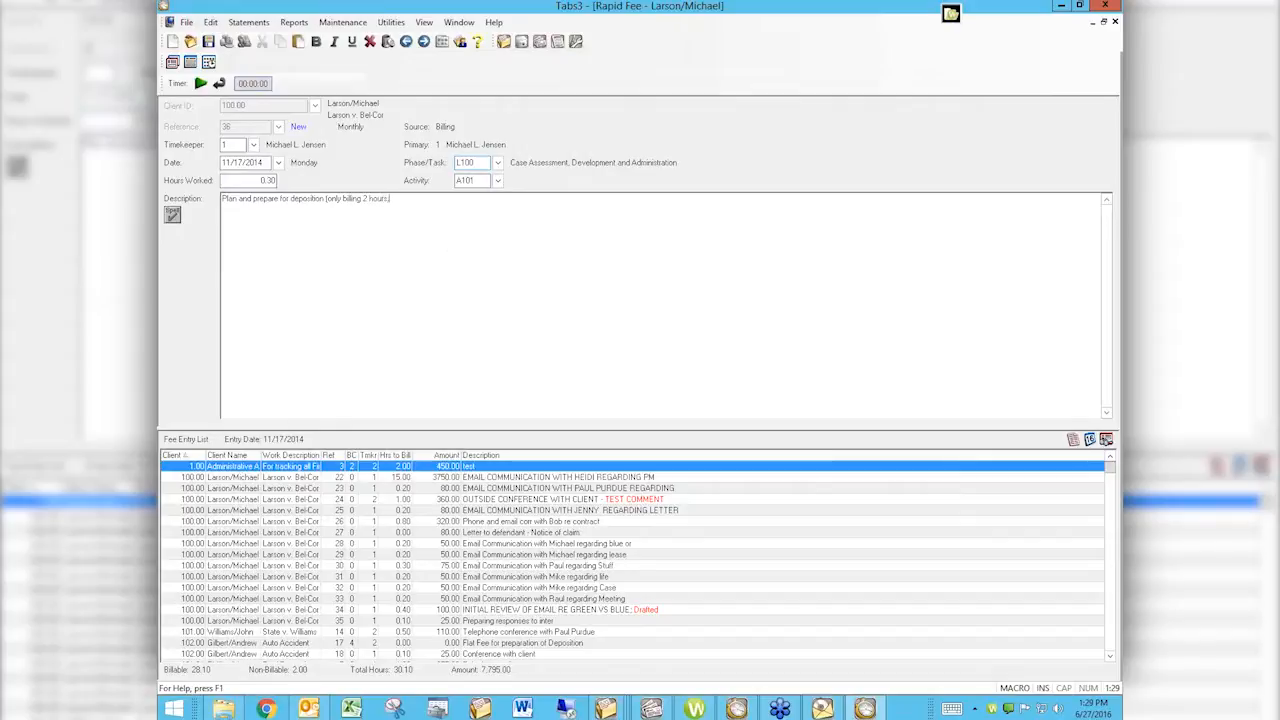
type(" not 3)")
Mark the parenthesised text "(only billing 2 hours, not 3)" in the description as a Statement Comment.
key("shift+Left")
key("shift+Left")
key("shift+Left")
key("shift+Left")
key("shift+Left")
key("shift+Left")
key("shift+Left")
key("shift+Left")
key("shift+Left")
key("shift+Left")
key("shift+Left")
key("shift+Left")
key("shift+Left")
key("shift+Left")
key("shift+Left")
key("shift+Left")
key("shift+Left")
key("shift+Left")
key("shift+Left")
key("shift+Left")
key("shift+Left")
key("shift+Left")
key("shift+Left")
key("shift+Left")
key("shift+Left")
key("shift+Left")
key("shift+Left")
key("shift+Left")
key("shift+Left")
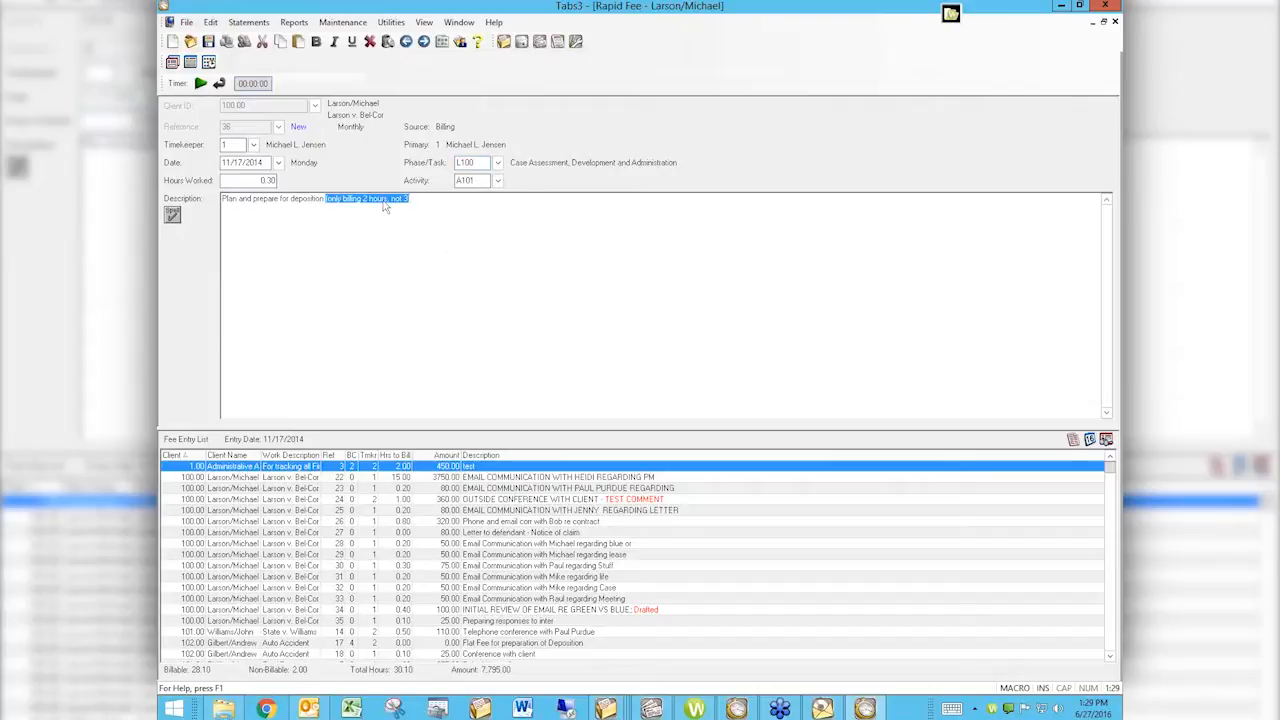
right_click(383, 205)
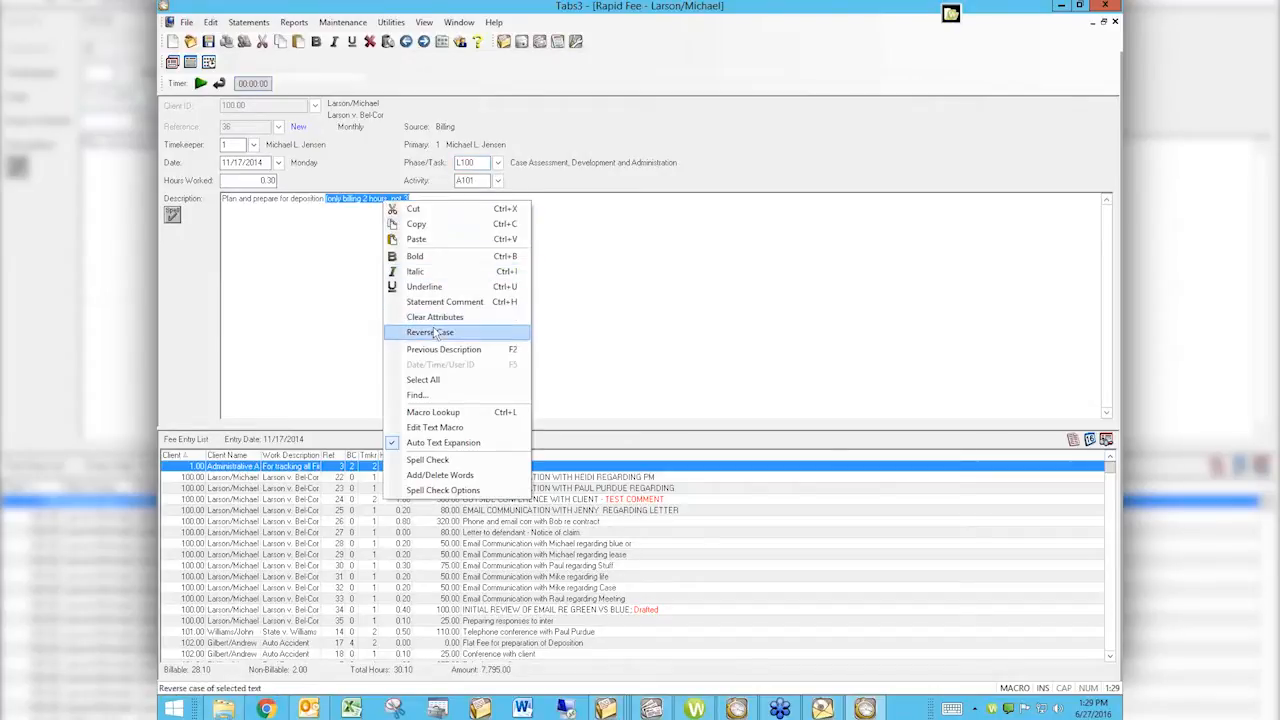
left_click(434, 302)
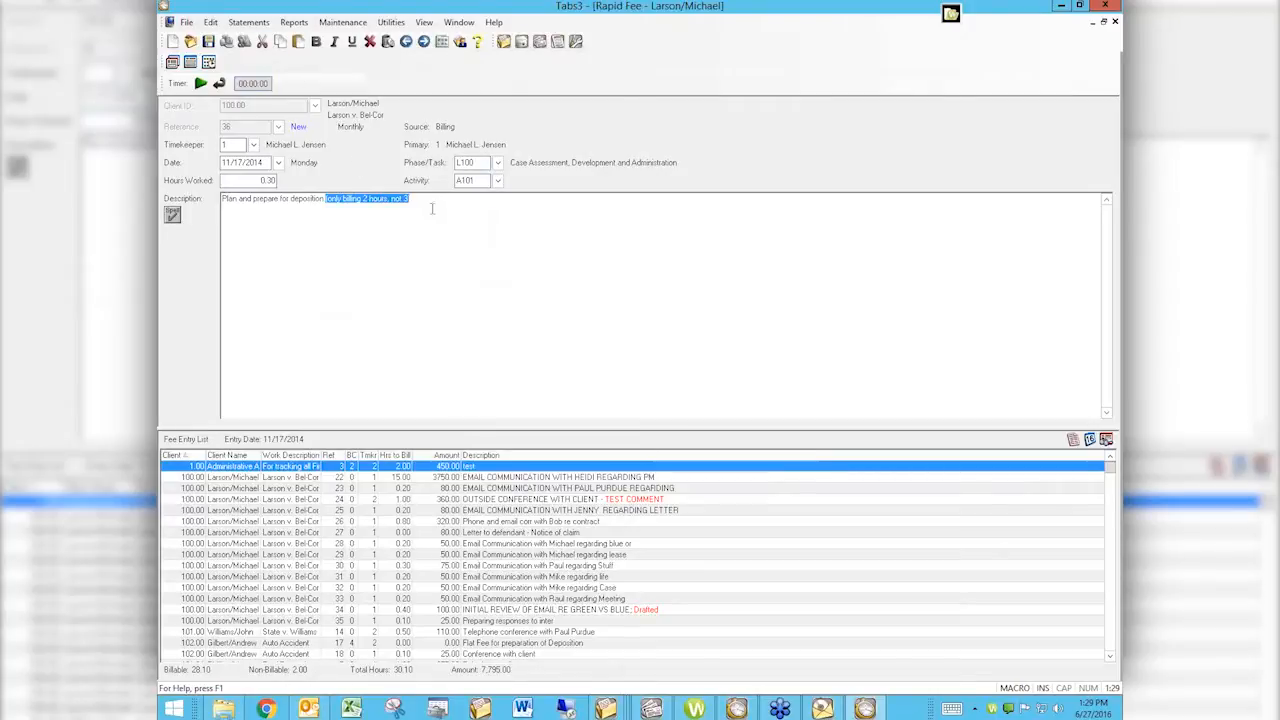
left_click(432, 207)
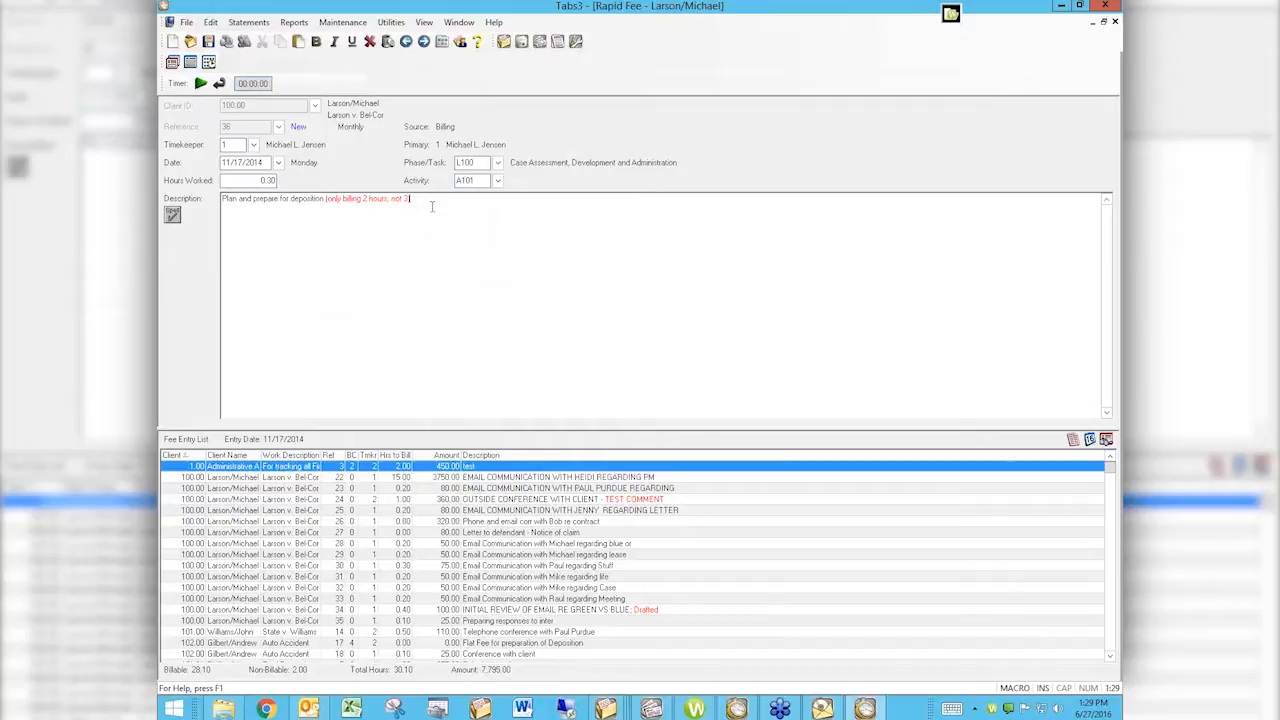
Append filler text to the description, switching Statement Comment off partway, and save the fee entry without correcting its spelling.
type("dddd d d d d")
right_click(465, 199)
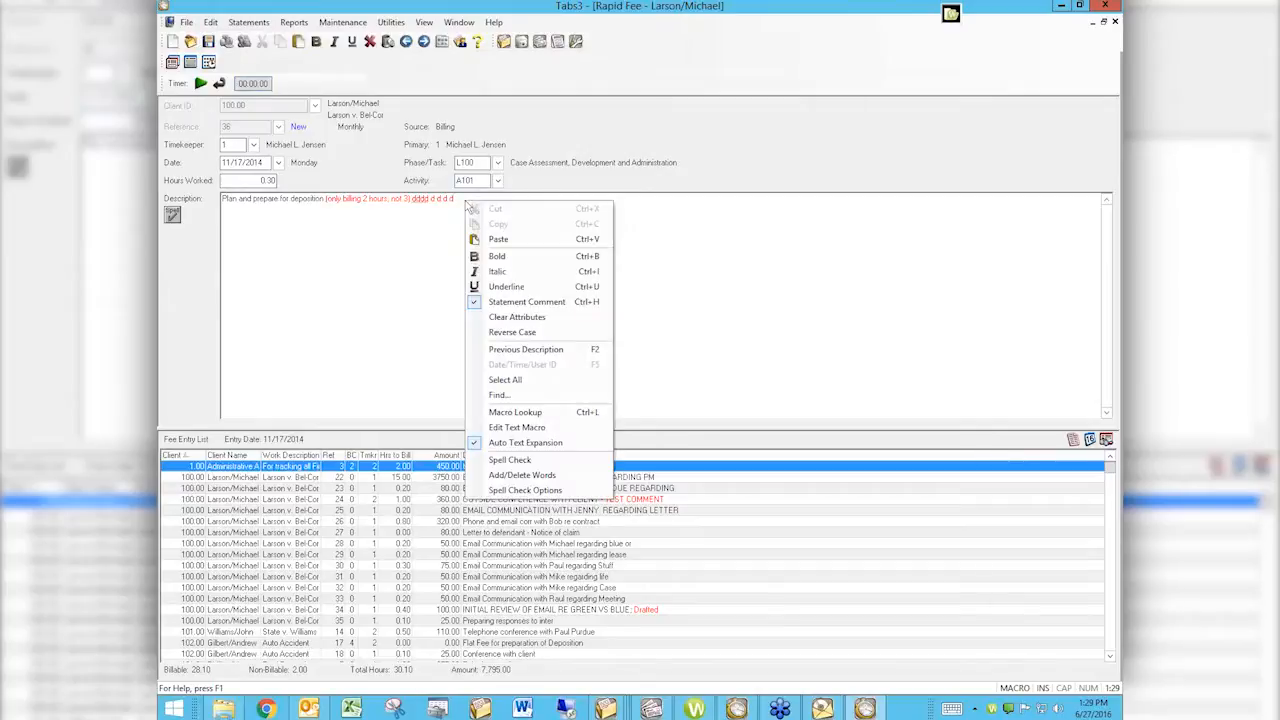
left_click(497, 305)
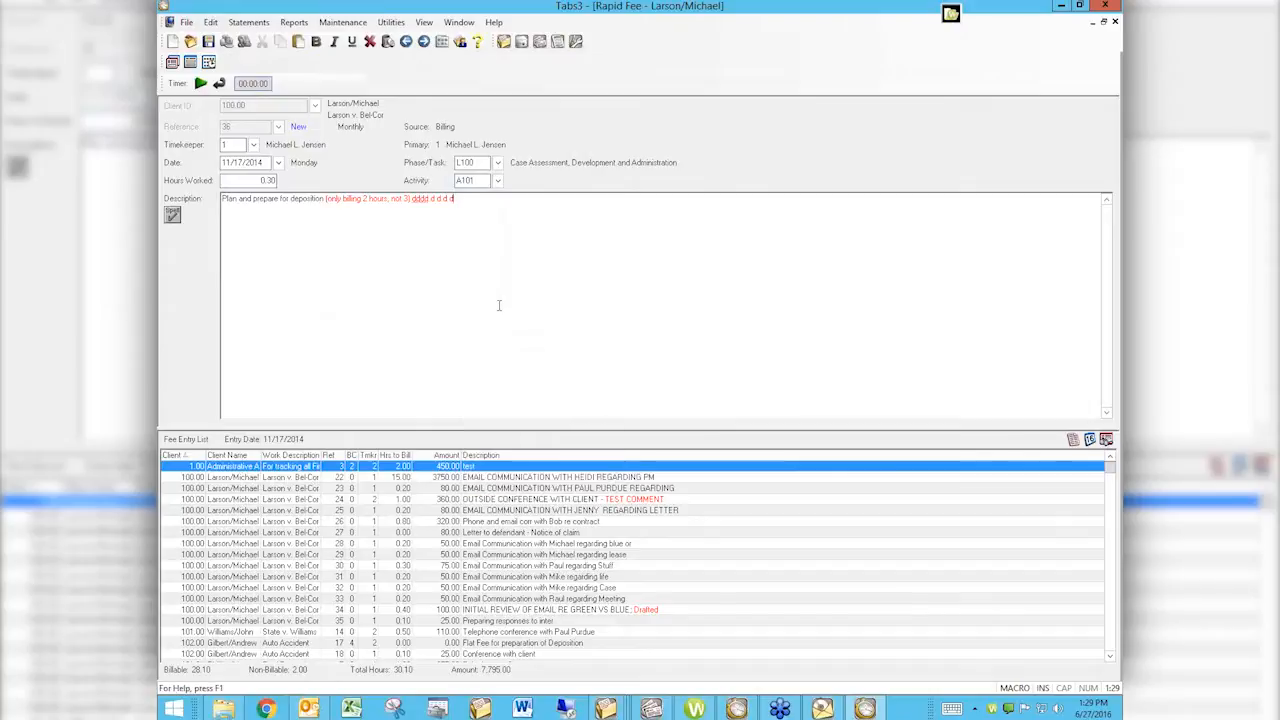
type("sgsahjdgashjdg ashdjasg dhja sgdhjasg dh")
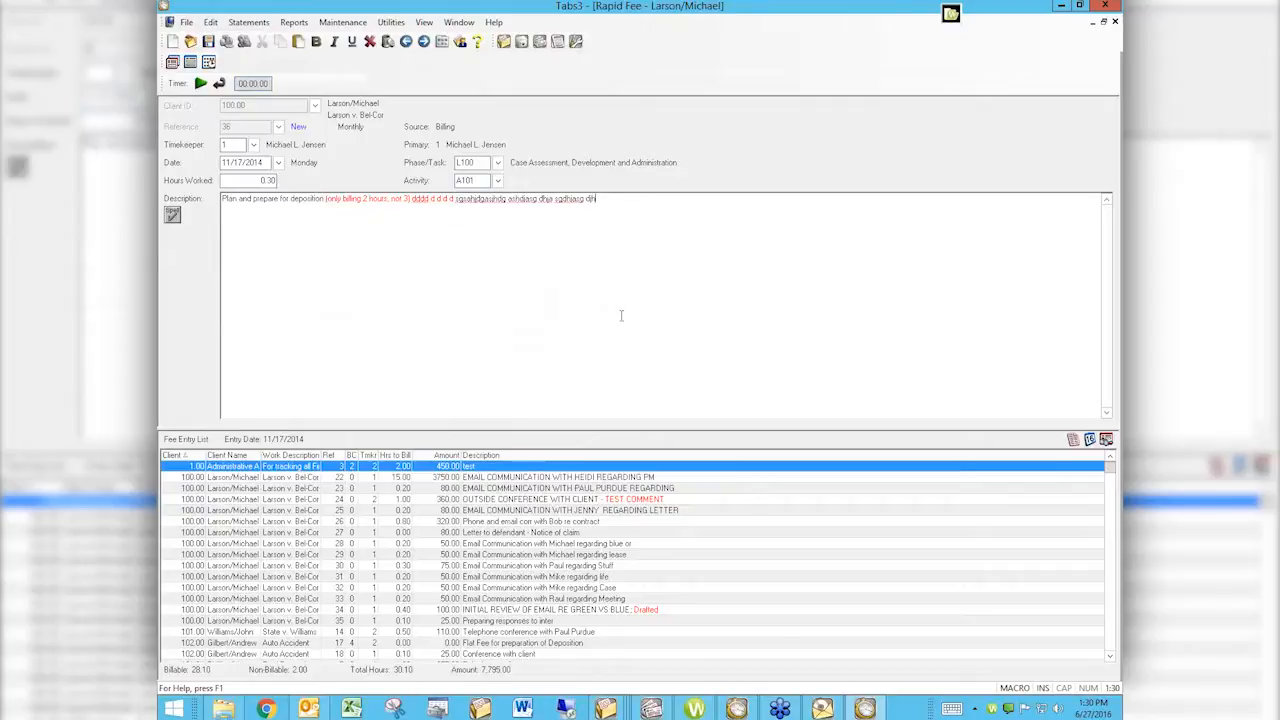
key("F7")
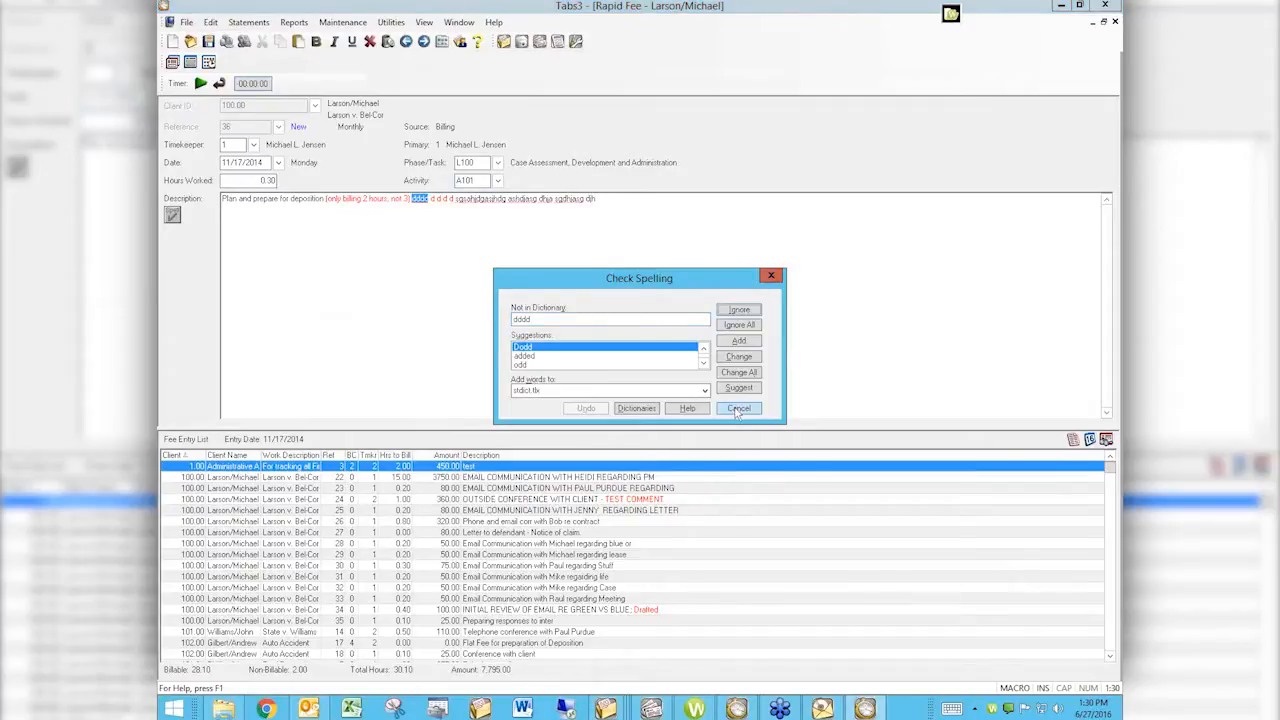
left_click(736, 407)
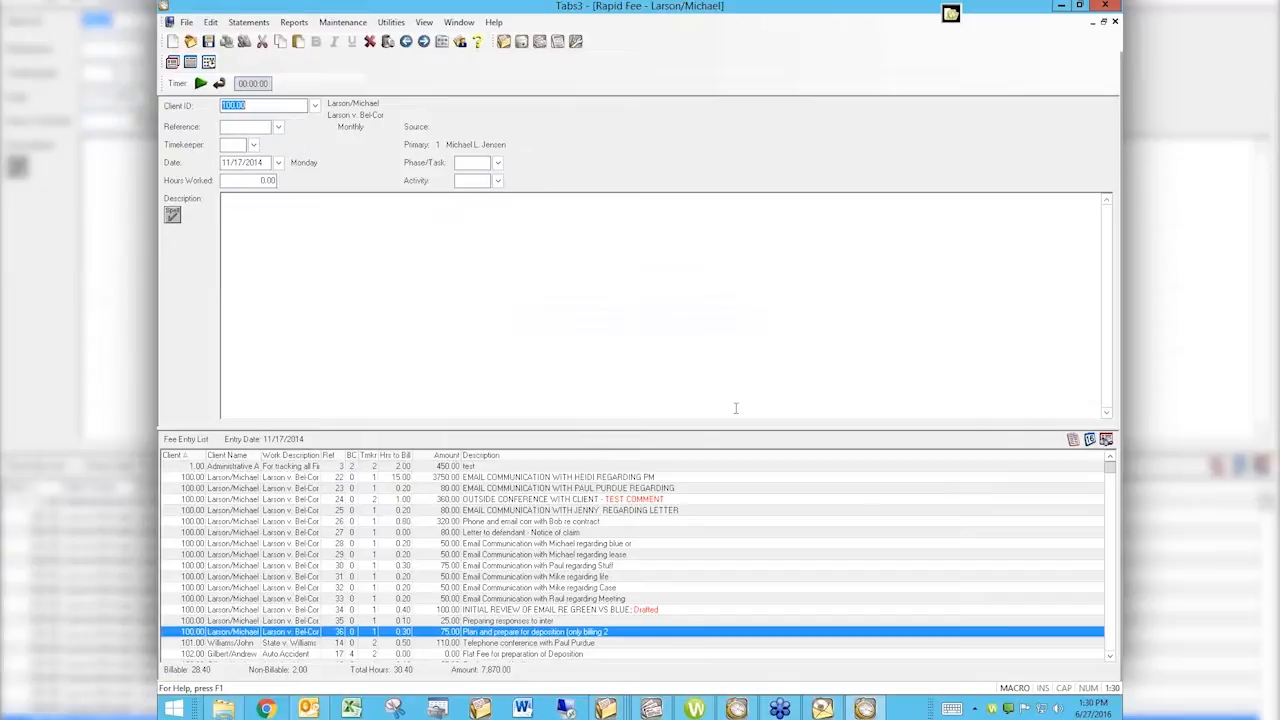
Close fee entry, discarding the unsaved new entry and skipping the fee verification list.
key("alt+Tab")
key("Escape")
key("alt")
key("alt")
left_click(594, 308)
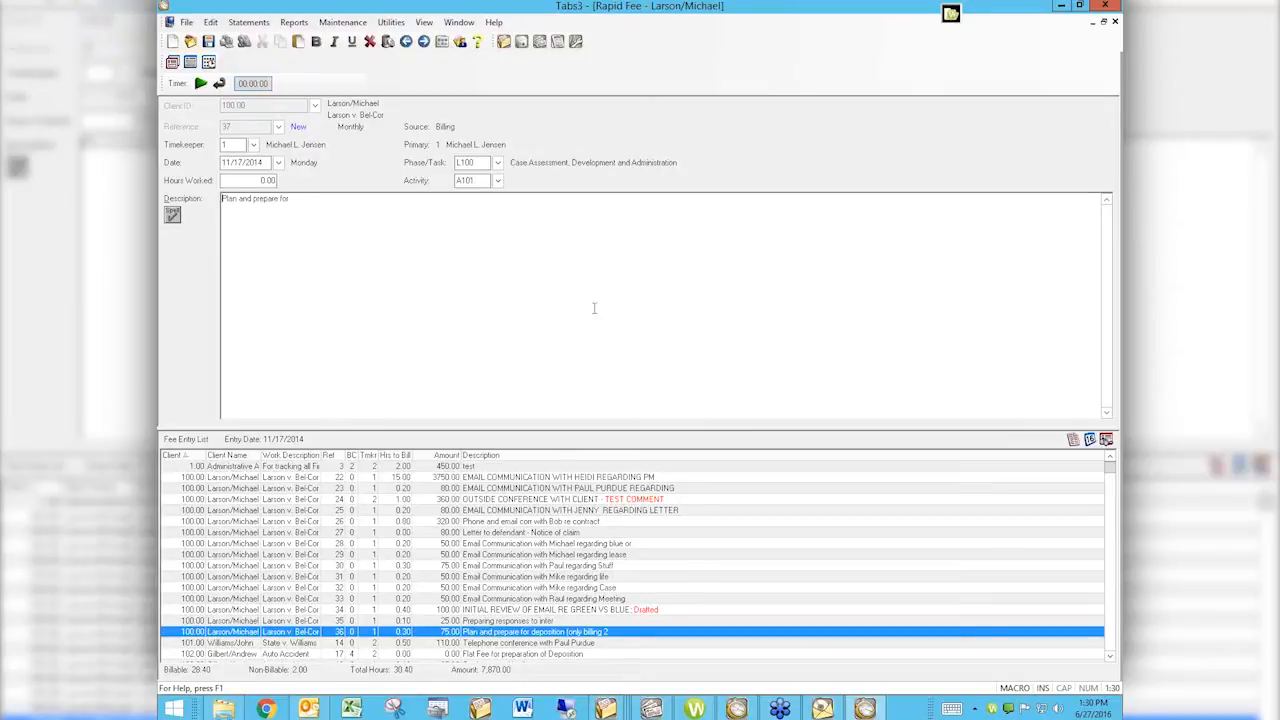
key("Escape")
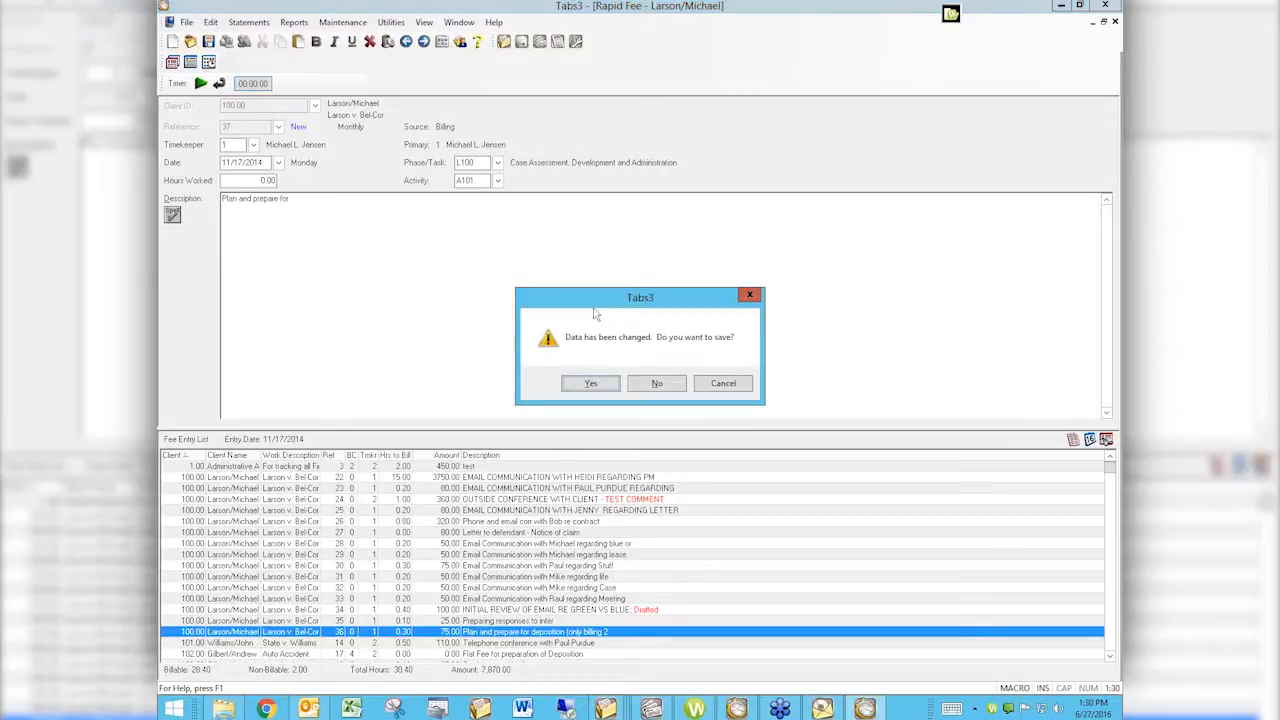
left_click(664, 383)
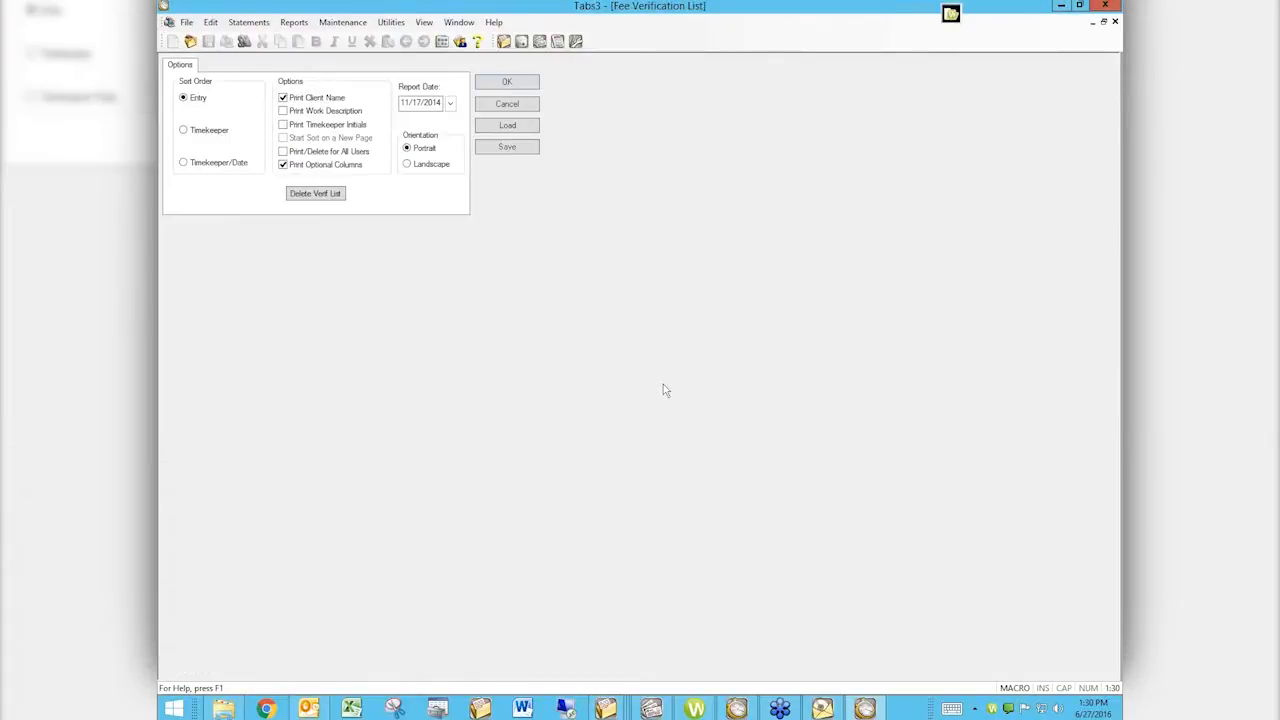
left_click(518, 104)
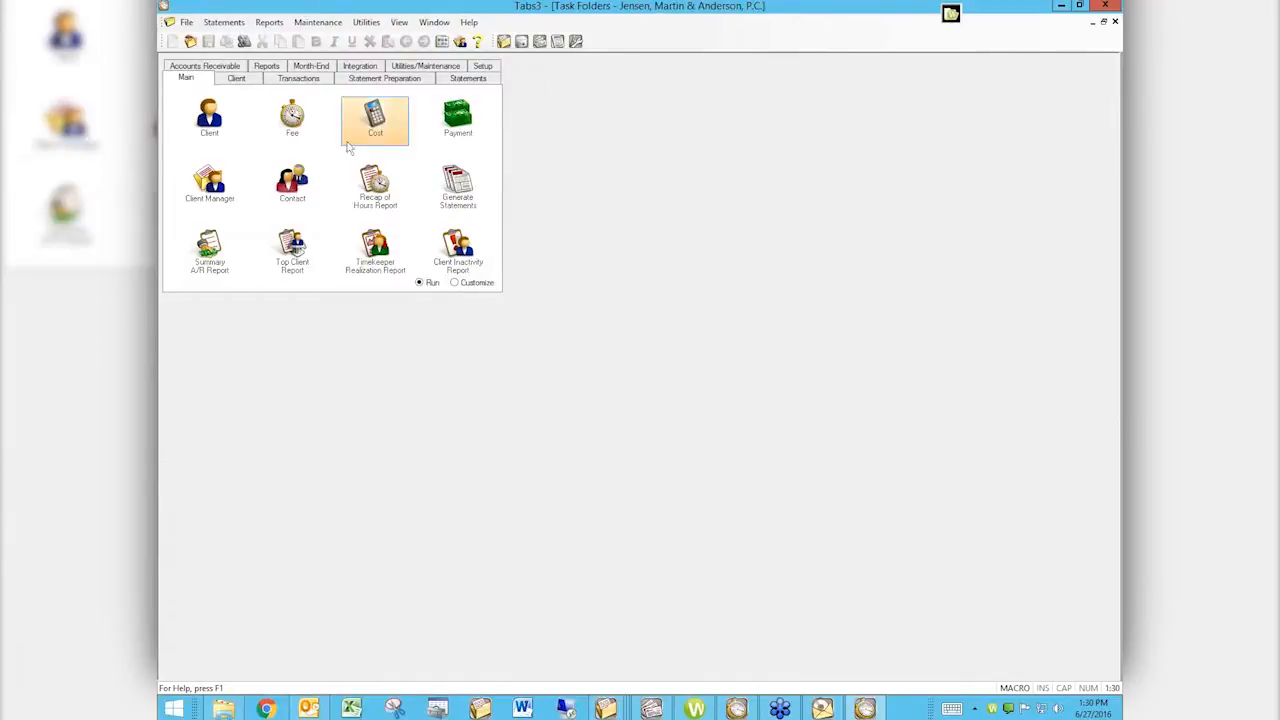
Generate the draft statement for the client's Bel-Cor matter from Client Manager and preview it.
left_click(209, 183)
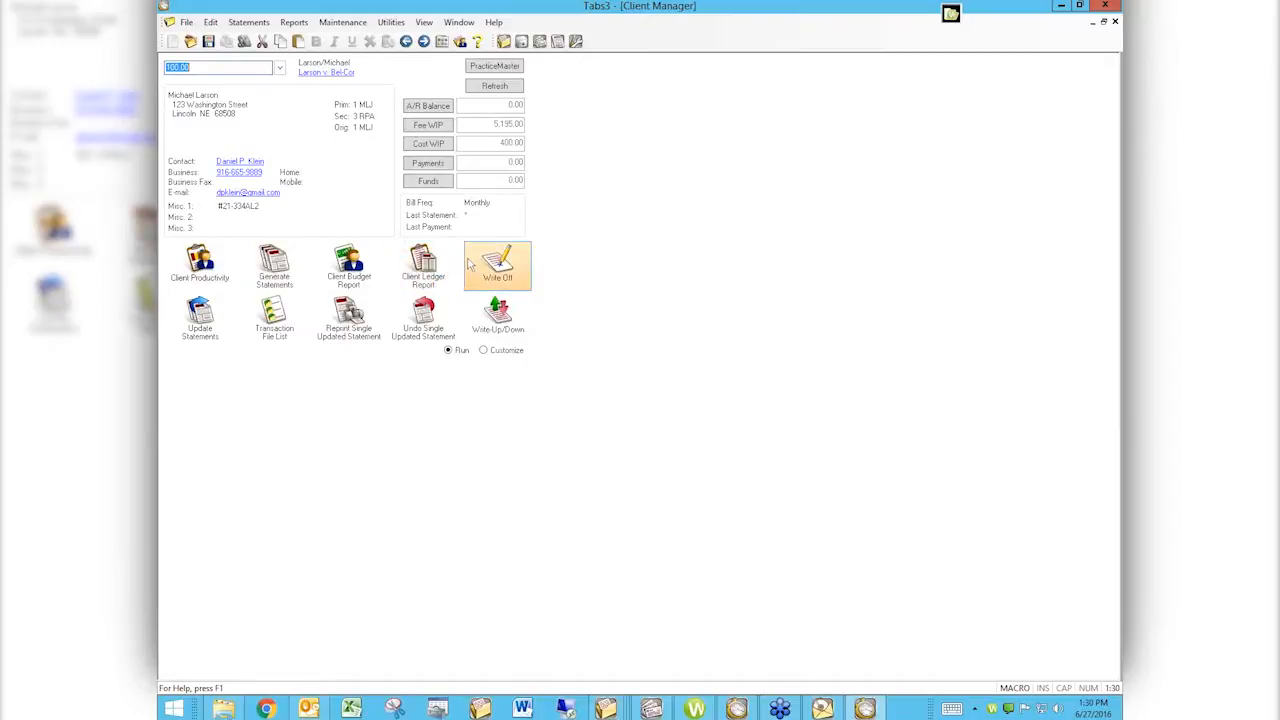
left_click(263, 268)
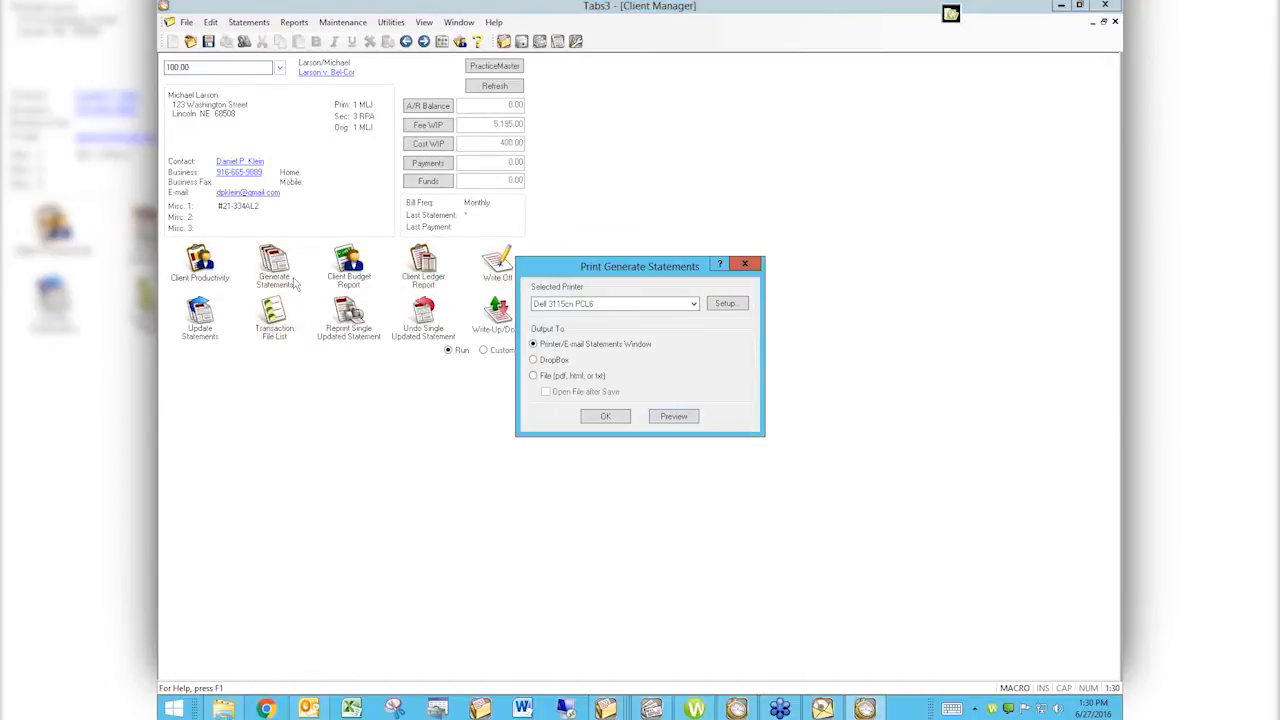
left_click(674, 416)
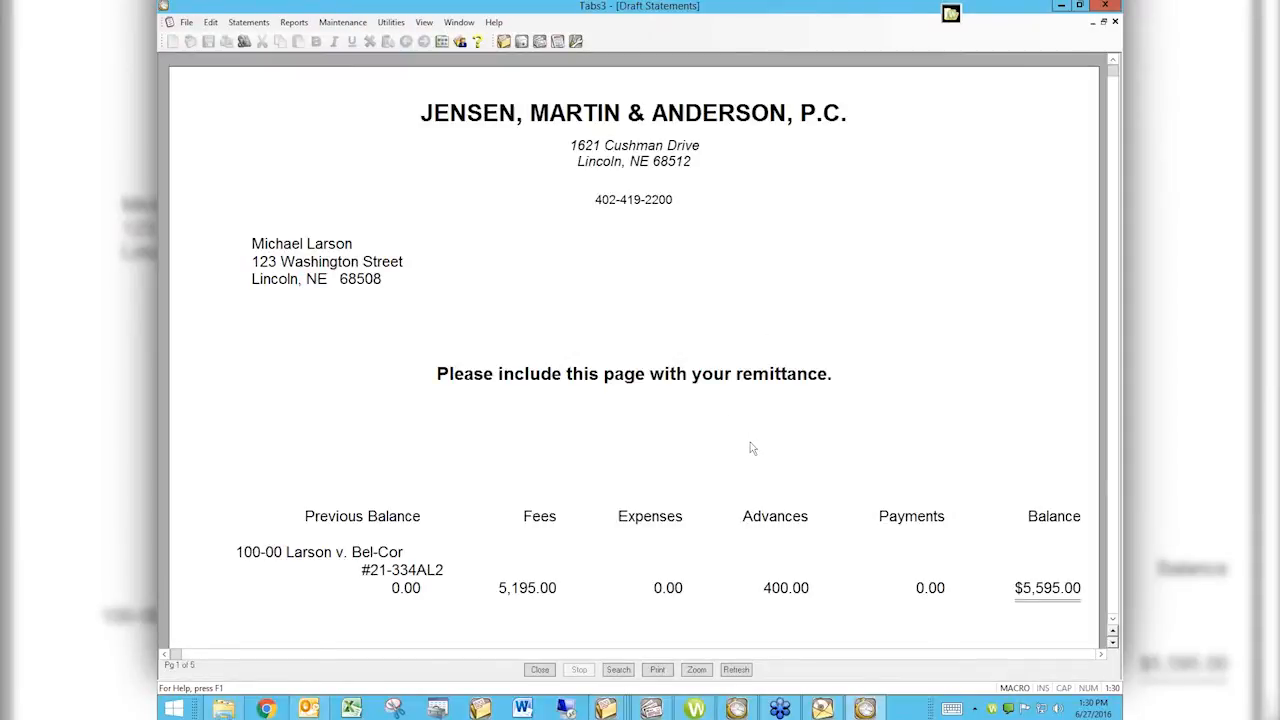
Review the fee lines and struck-through statement comments in the draft statement, then close the preview.
scroll(752, 448, "down", 10)
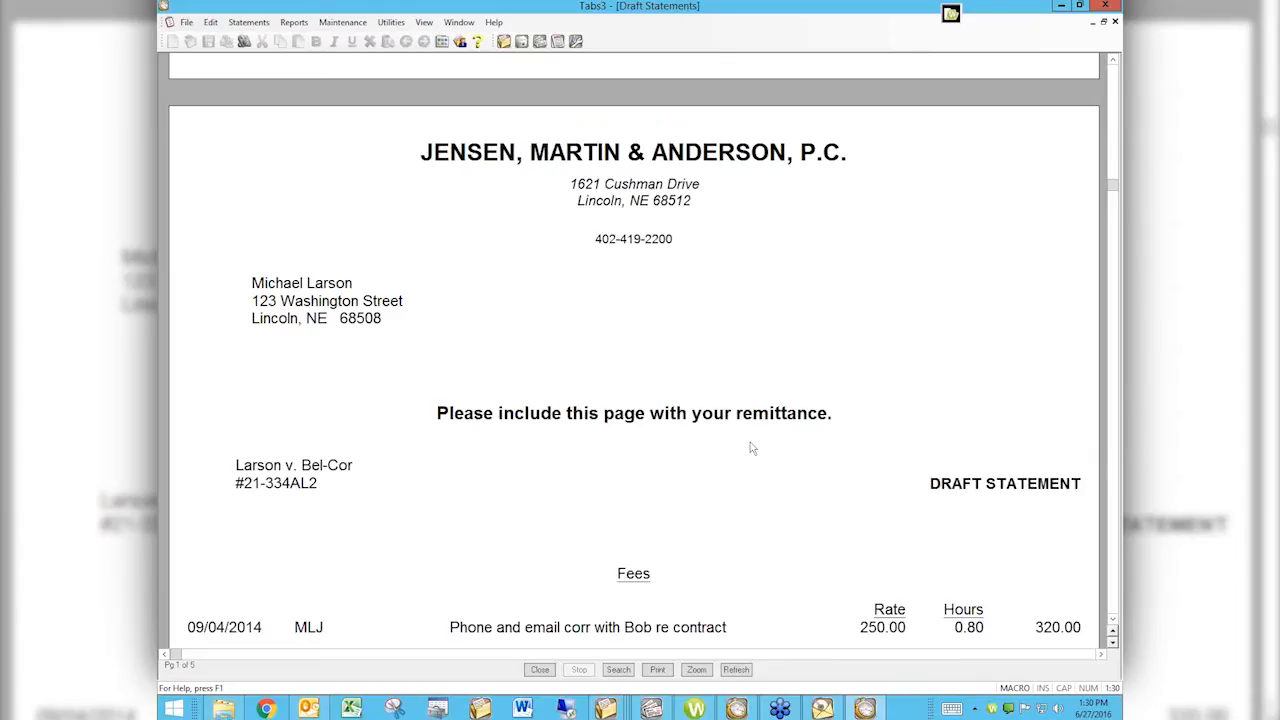
scroll(752, 448, "up", 5)
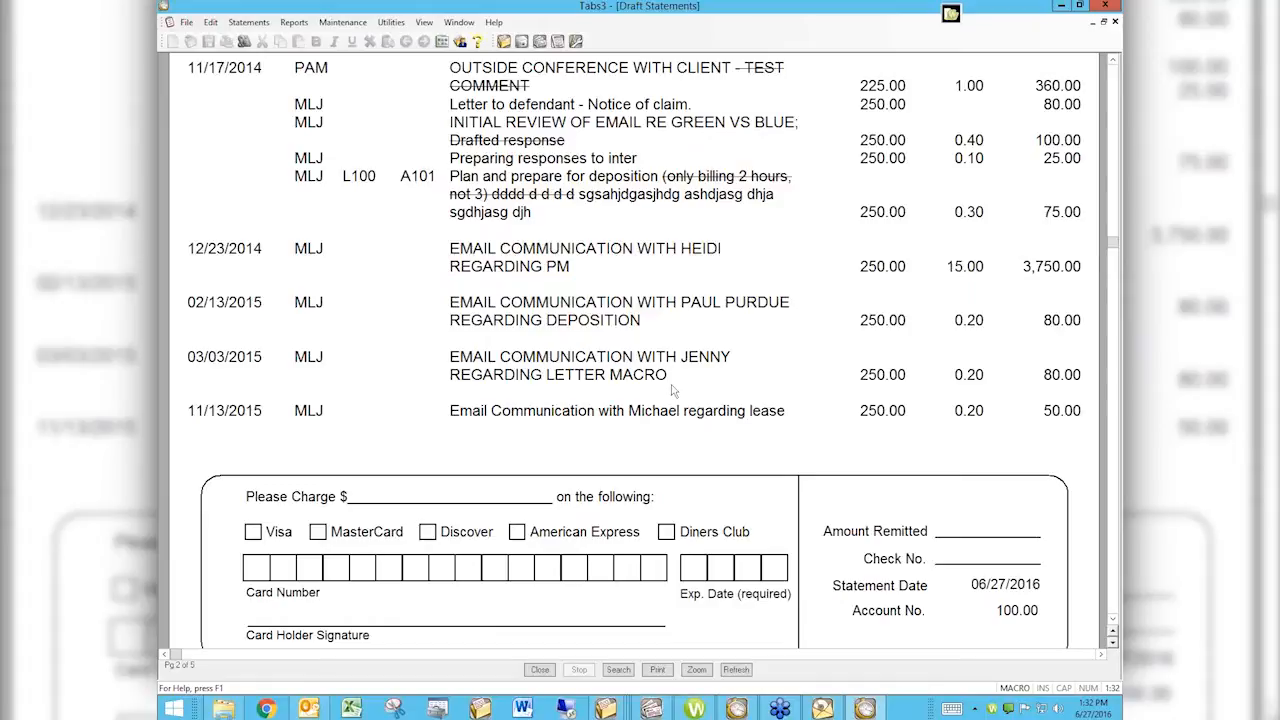
key("Escape")
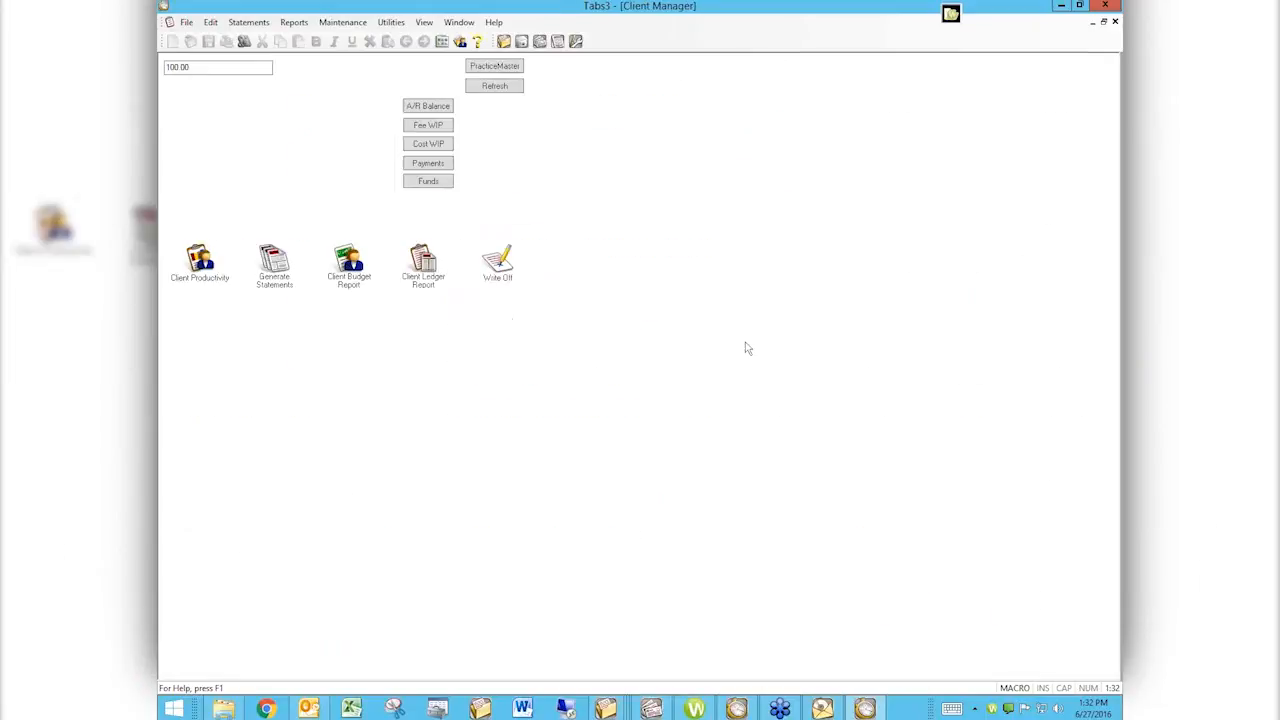
left_click(500, 26)
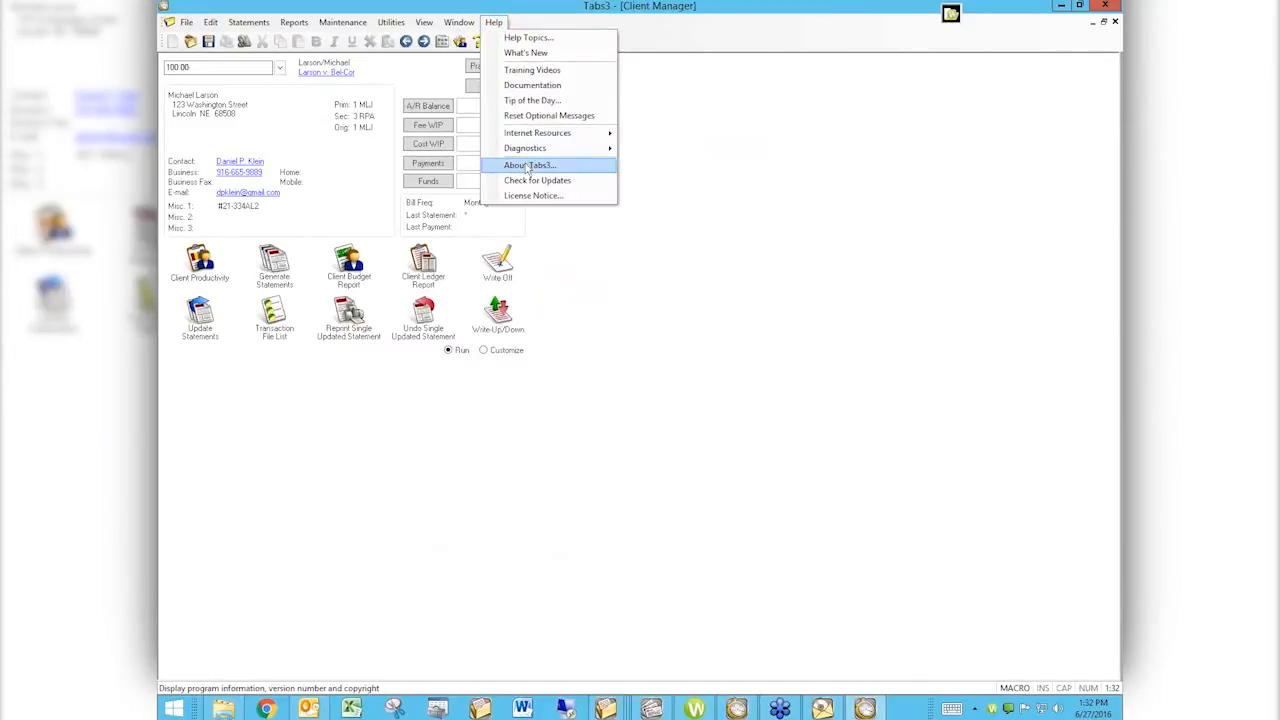
left_click(710, 164)
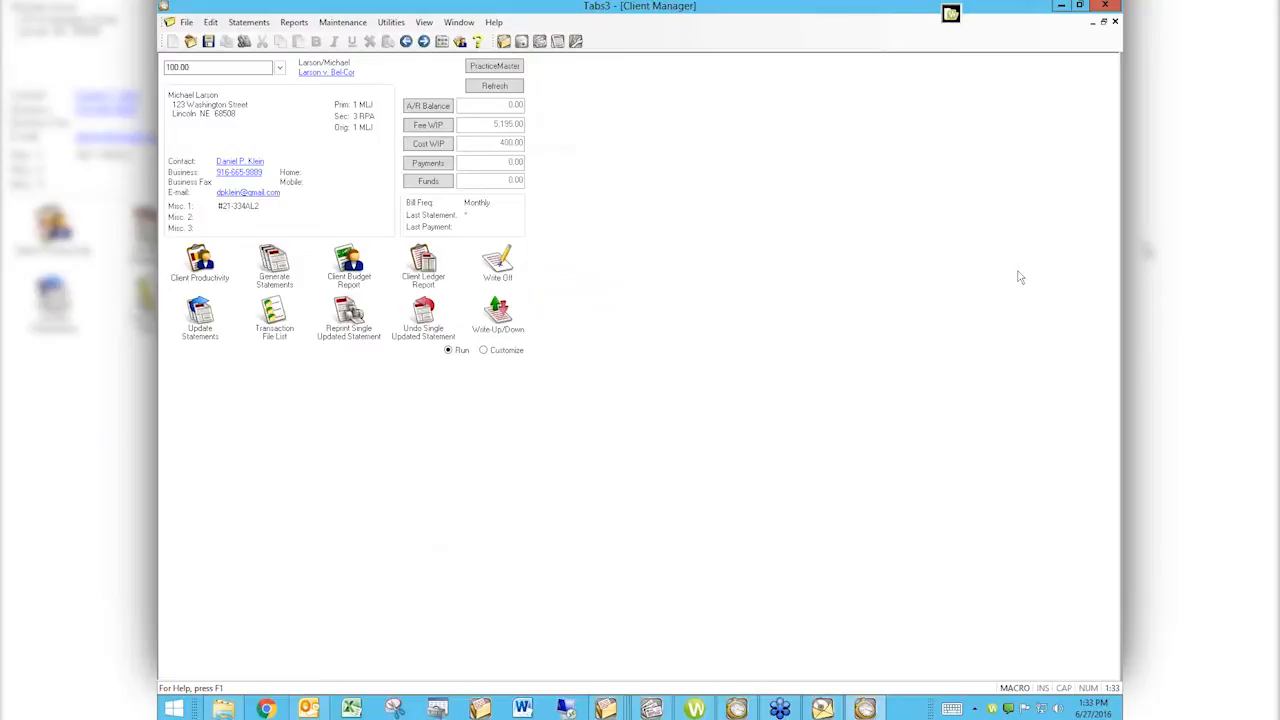
Open the 05/11/2016 meeting setup fee entry from the client's Fee WIP and check the text options for its description.
left_click(430, 128)
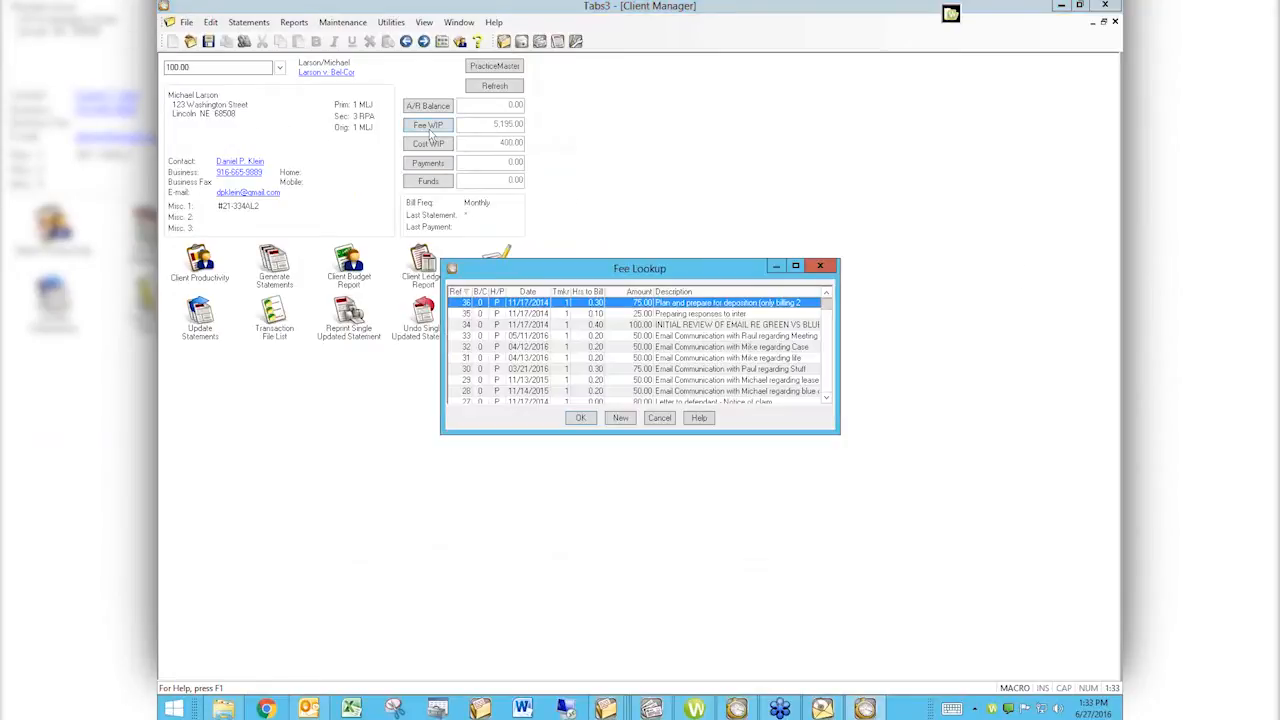
double_click(679, 334)
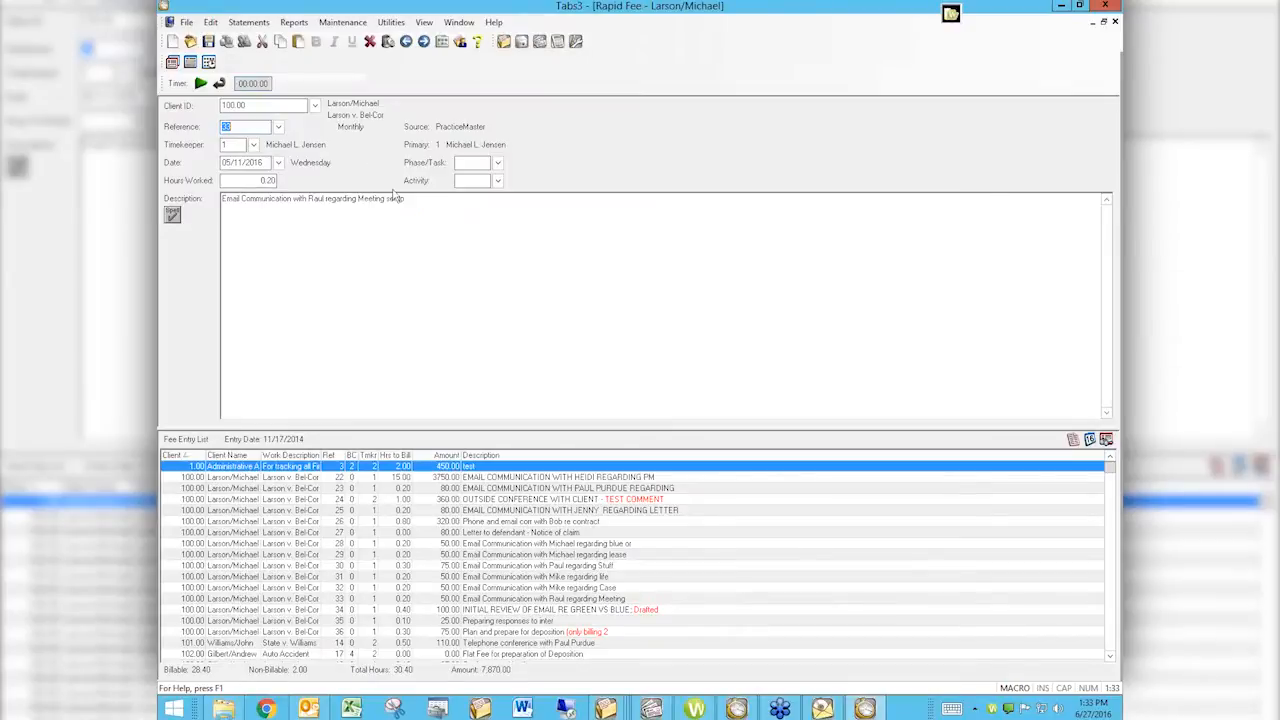
left_click_drag(416, 200, 366, 192)
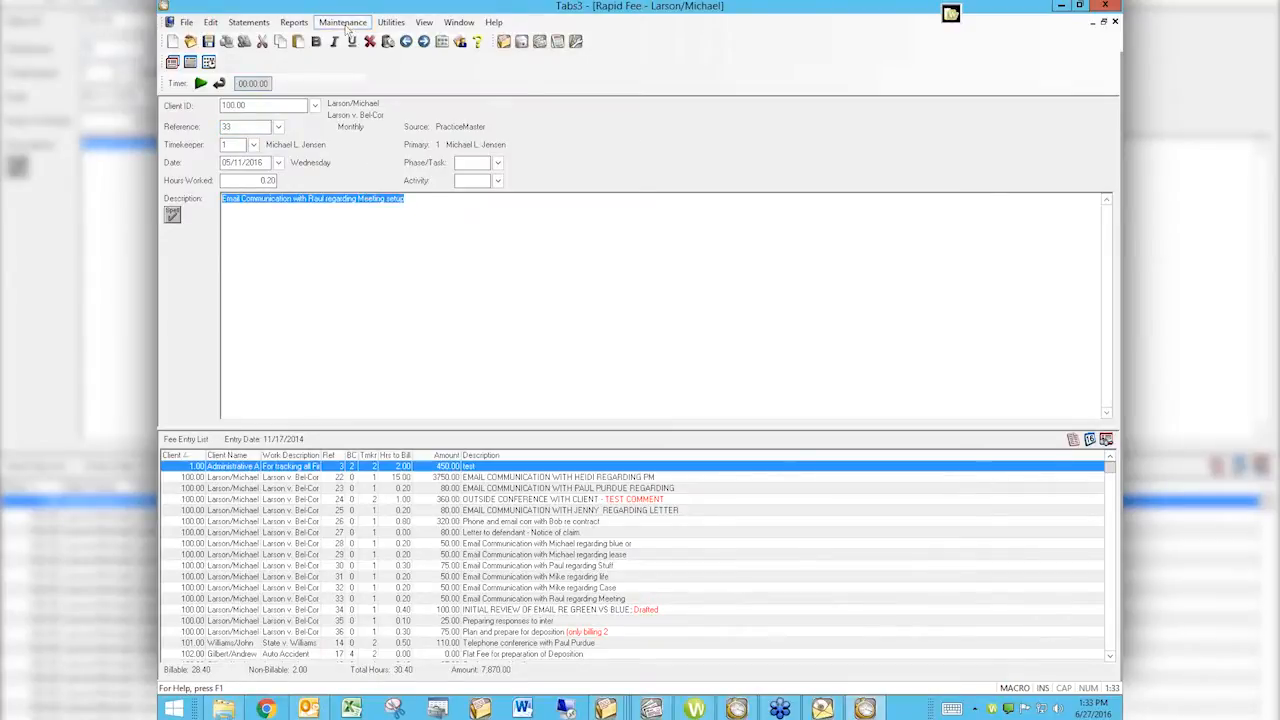
left_click(345, 23)
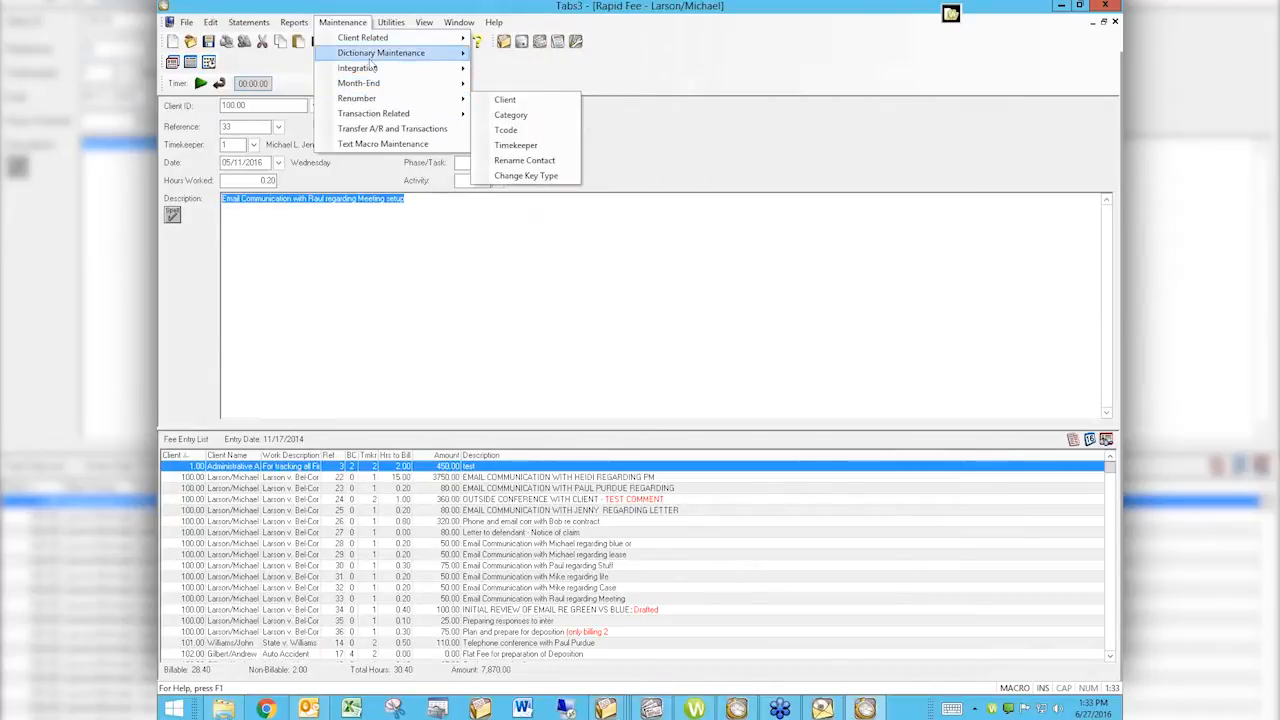
mouse_move(357, 37)
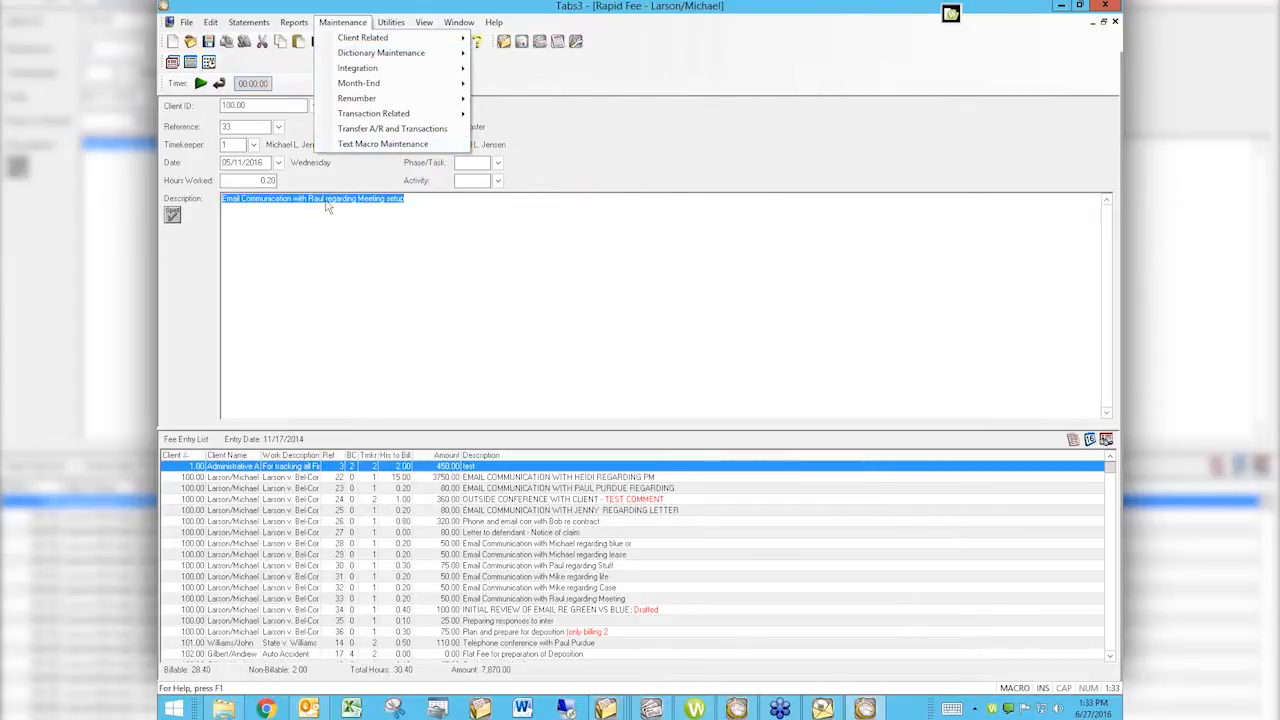
right_click(330, 201)
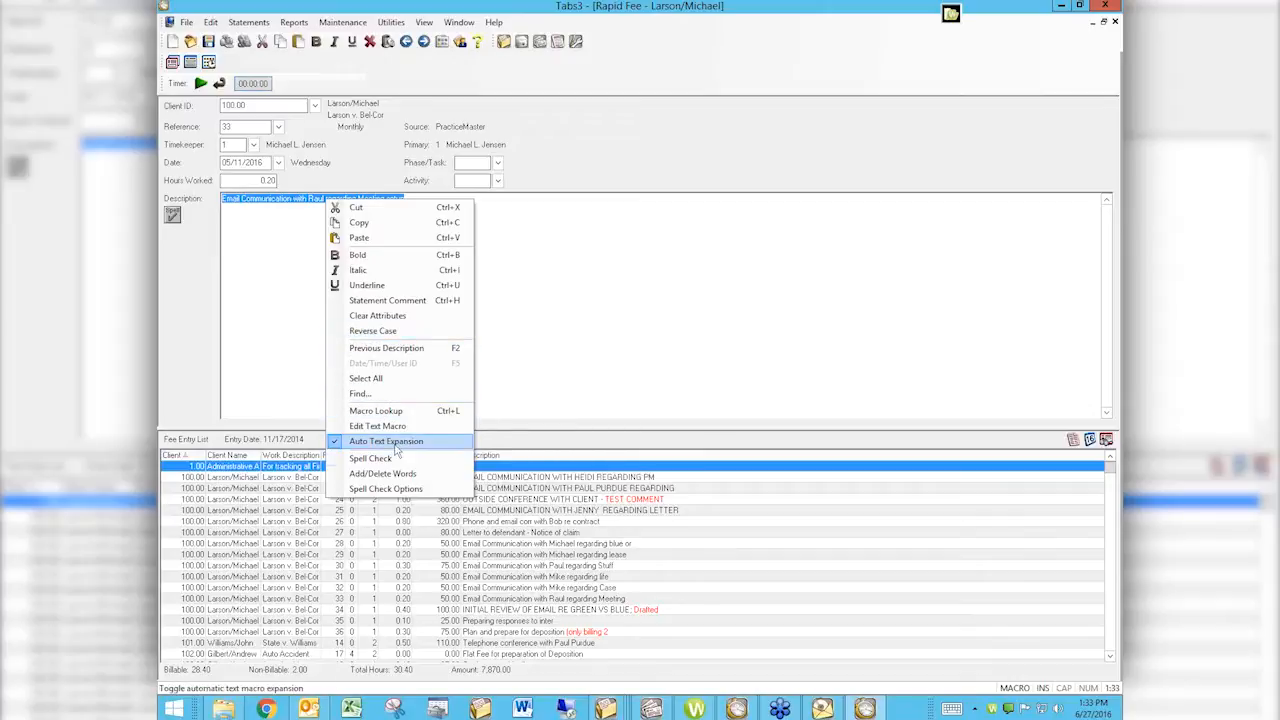
key("Escape")
left_click(635, 298)
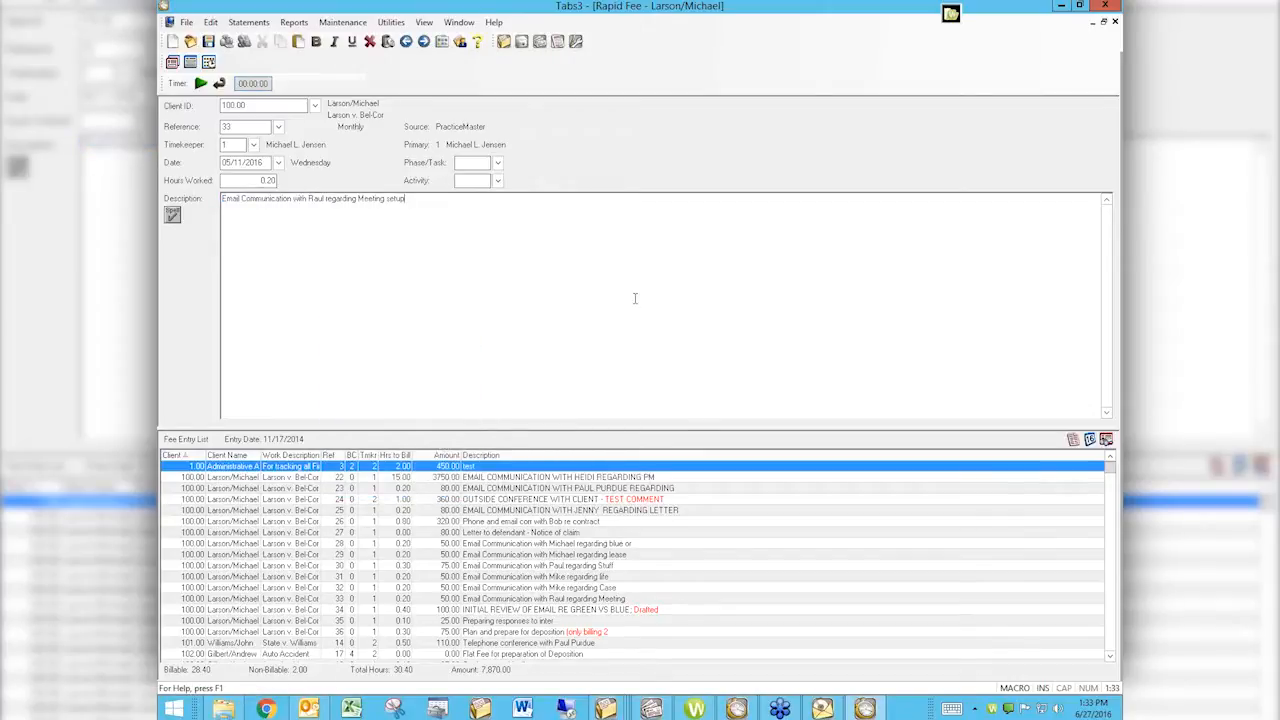
Replace the fee description with the inverted-capitals text "tALKED TO" followed by a first name in the same inverted capitals.
key("BackSpace")
key("BackSpace")
key("BackSpace")
key("BackSpace")
key("BackSpace")
key("BackSpace")
key("BackSpace")
key("BackSpace")
key("BackSpace")
key("BackSpace")
key("BackSpace")
key("BackSpace")
key("BackSpace")
key("BackSpace")
key("BackSpace")
key("BackSpace")
key("BackSpace")
key("BackSpace")
key("BackSpace")
key("BackSpace")
key("BackSpace")
key("BackSpace")
key("BackSpace")
key("BackSpace")
key("BackSpace")
key("BackSpace")
key("BackSpace")
key("BackSpace")
key("BackSpace")
key("BackSpace")
key("BackSpace")
key("BackSpace")
key("BackSpace")
key("BackSpace")
key("BackSpace")
key("BackSpace")
key("BackSpace")
key("BackSpace")
key("BackSpace")
key("BackSpace")
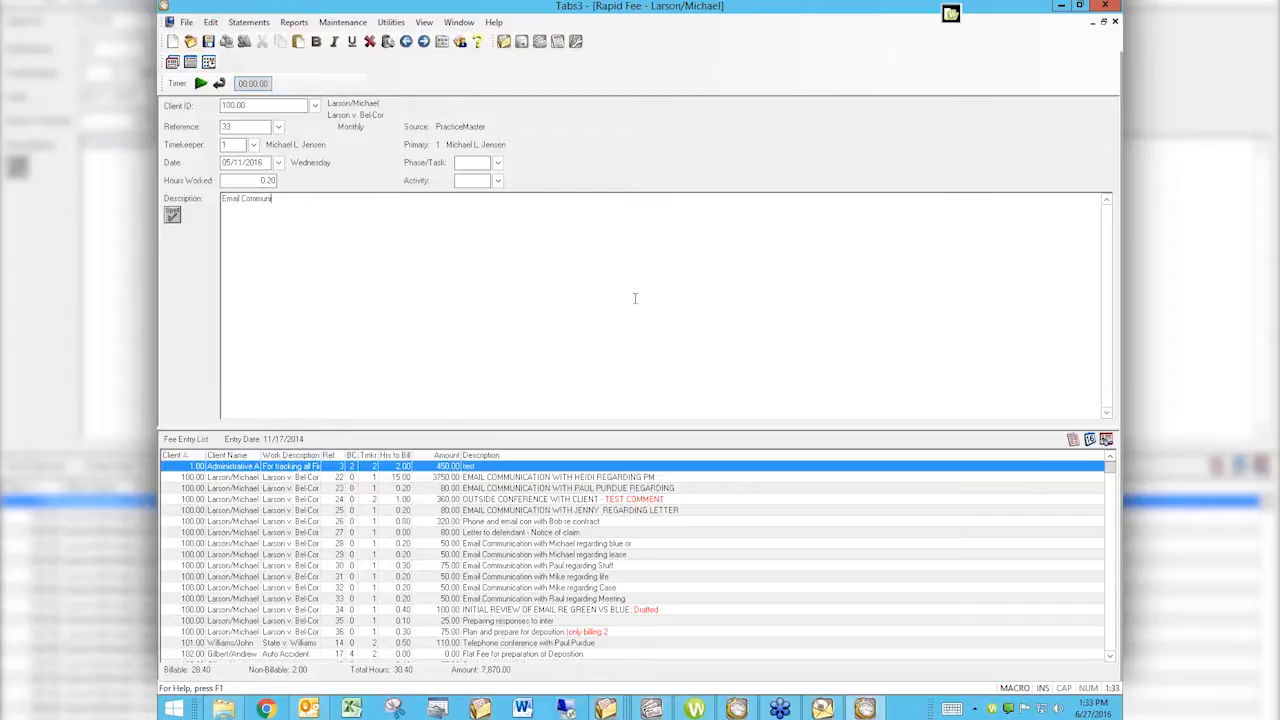
key("BackSpace")
key("BackSpace")
key("BackSpace")
key("BackSpace")
type("TALKED")
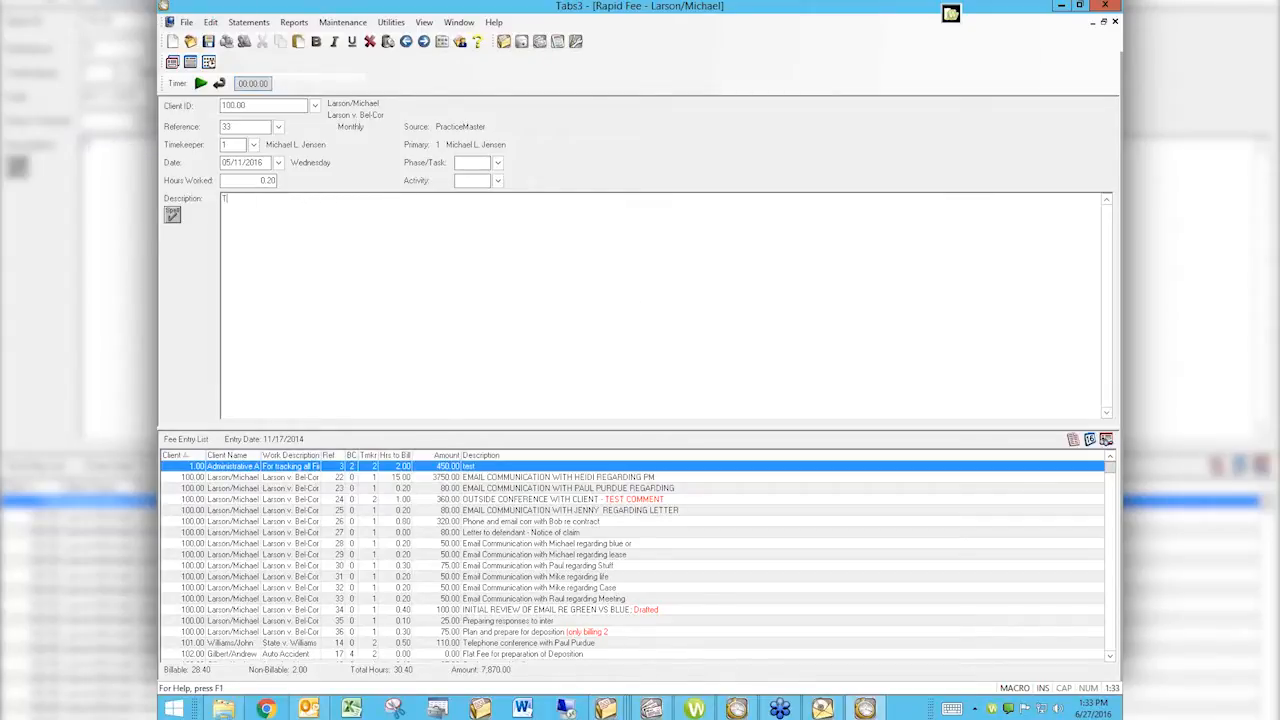
key("BackSpace")
key("BackSpace")
key("BackSpace")
key("BackSpace")
key("BackSpace")
key("BackSpace")
key("BackSpace")
type("TA")
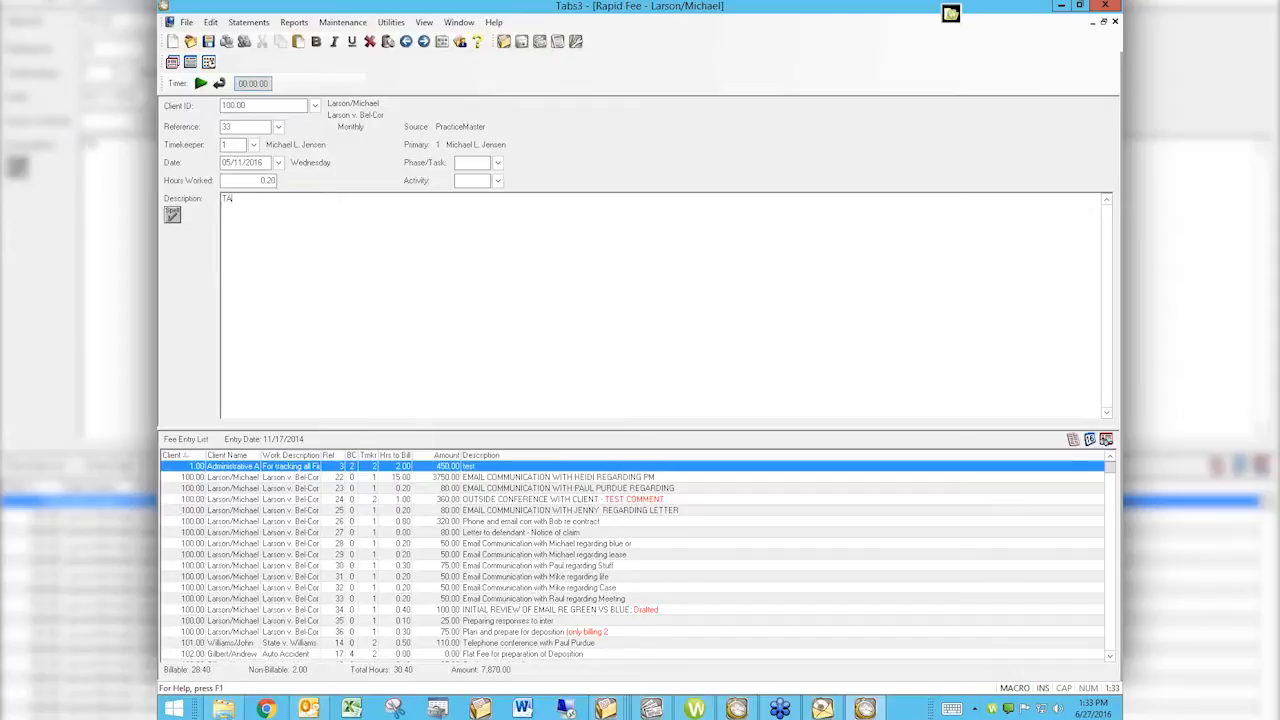
key("BackSpace")
key("BackSpace")
type("tALKED")
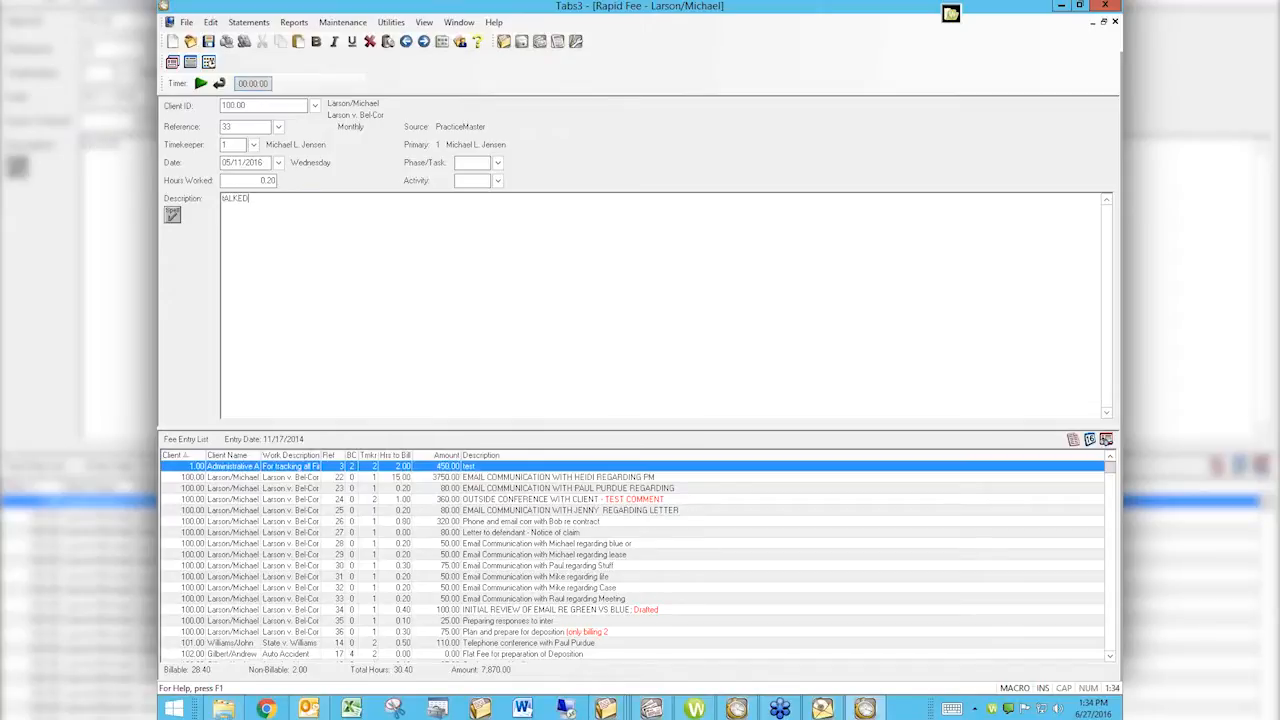
type(" tj p")
key("BackSpace")
key("BackSpace")
key("BackSpace")
key("BackSpace")
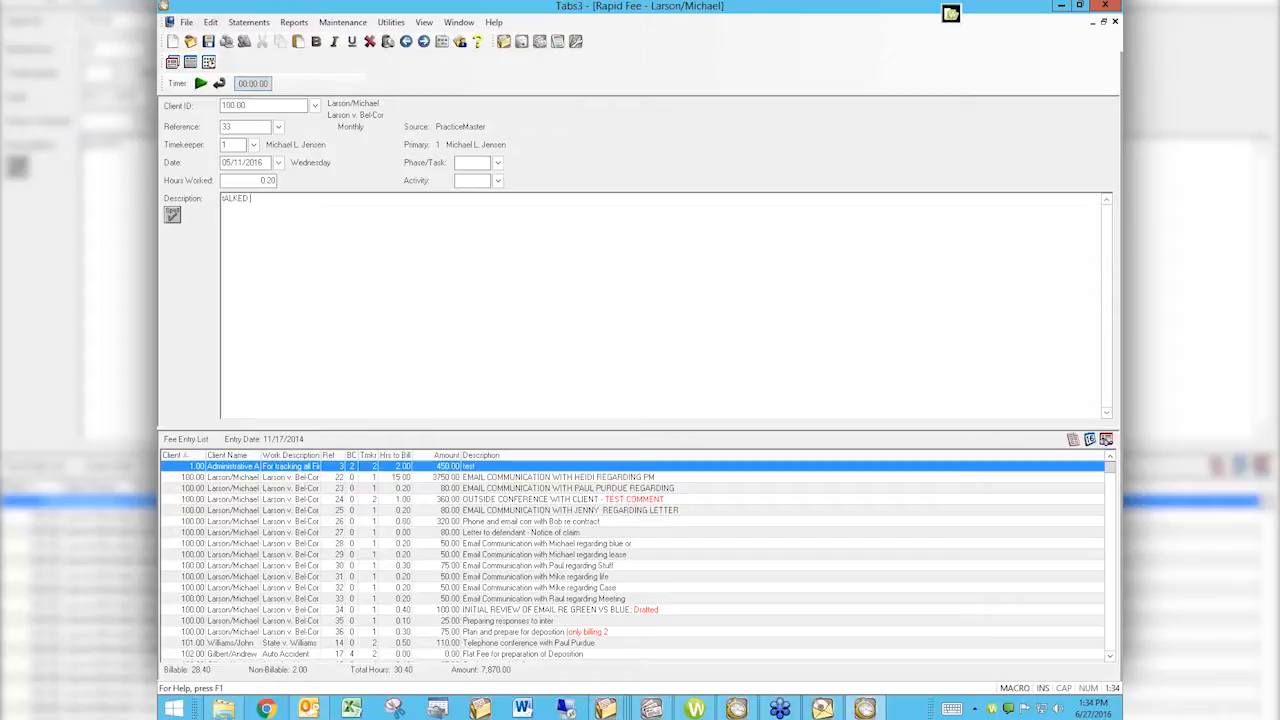
type("TO pAUL")
Apply Reverse Case to the whole fee description.
left_click_drag(311, 198, 188, 190)
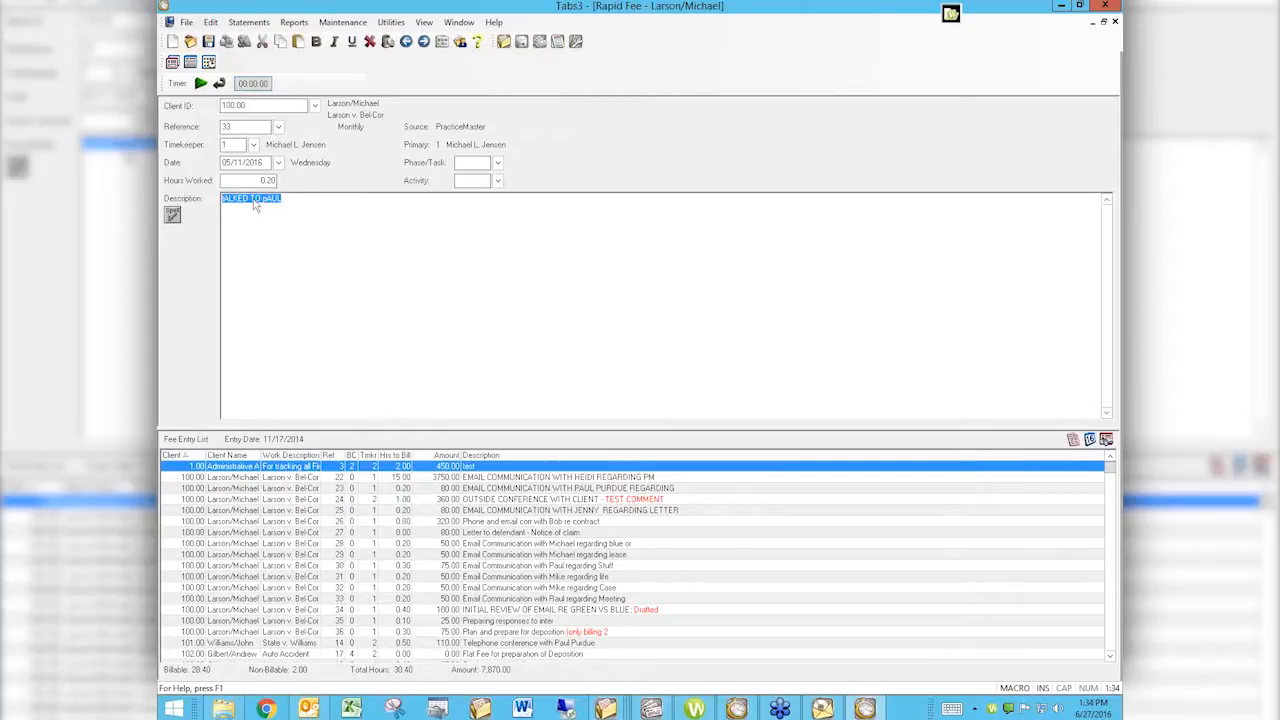
right_click(256, 206)
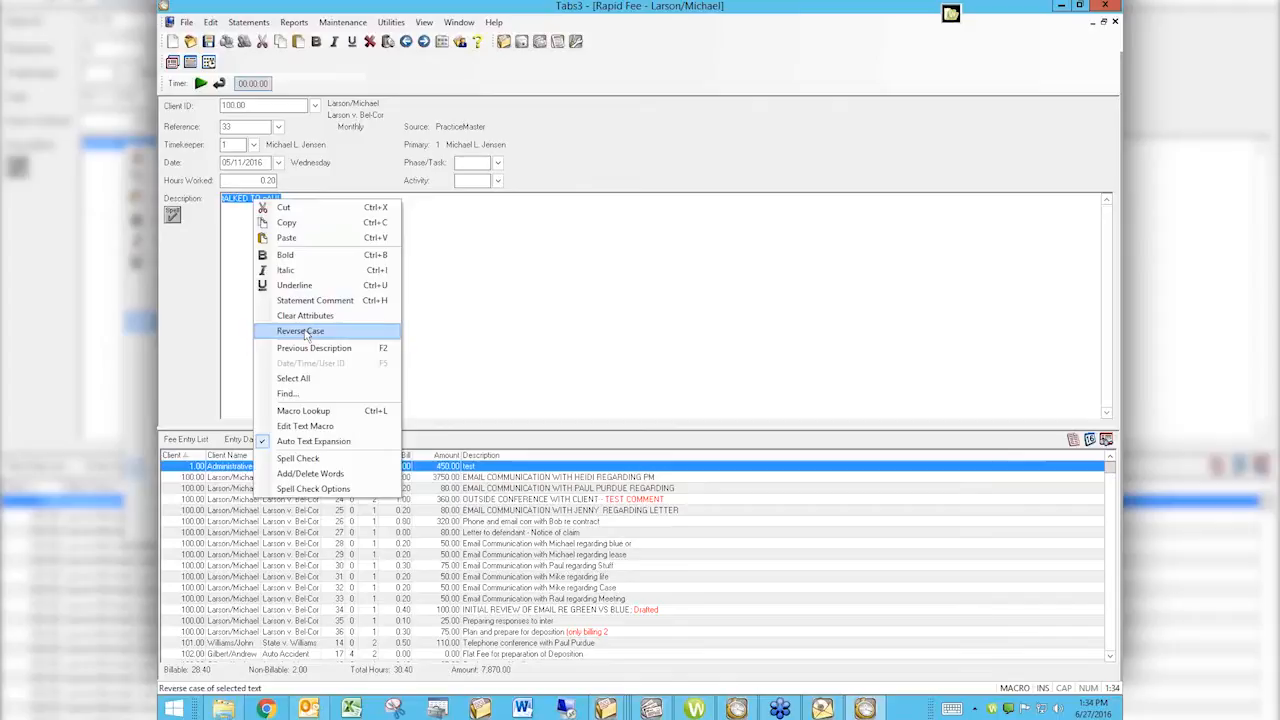
left_click(305, 331)
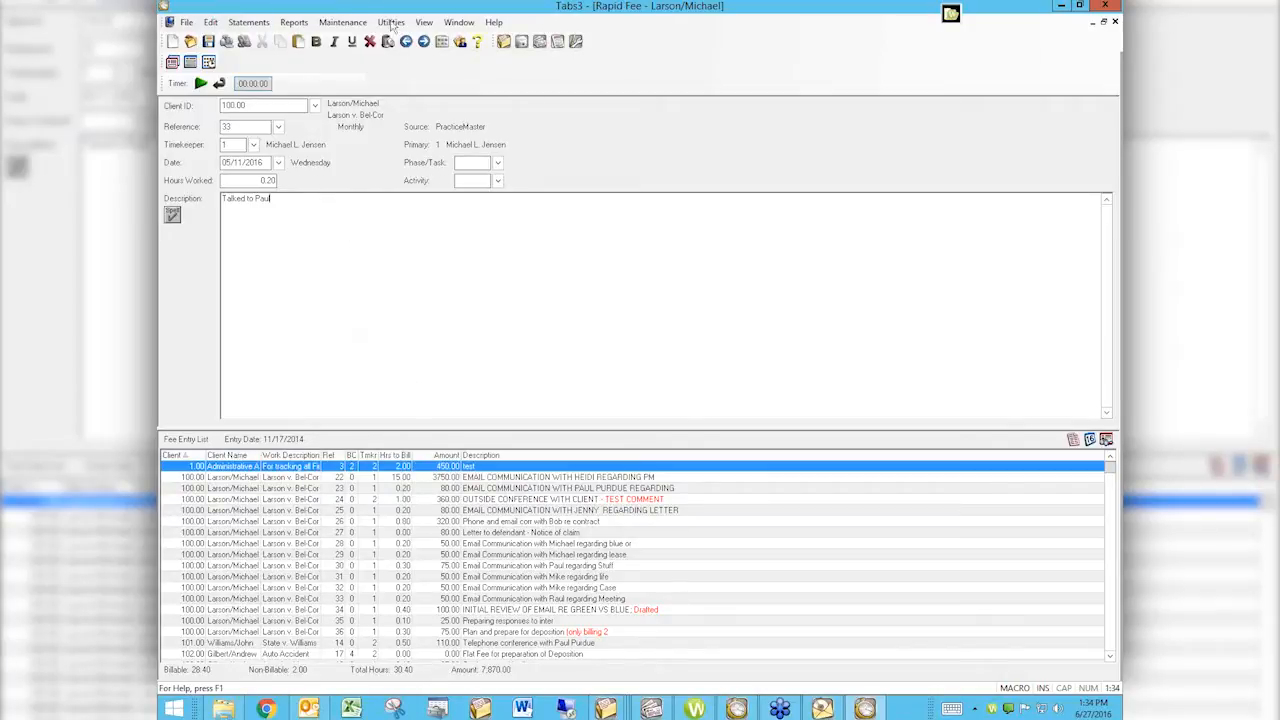
left_click(360, 23)
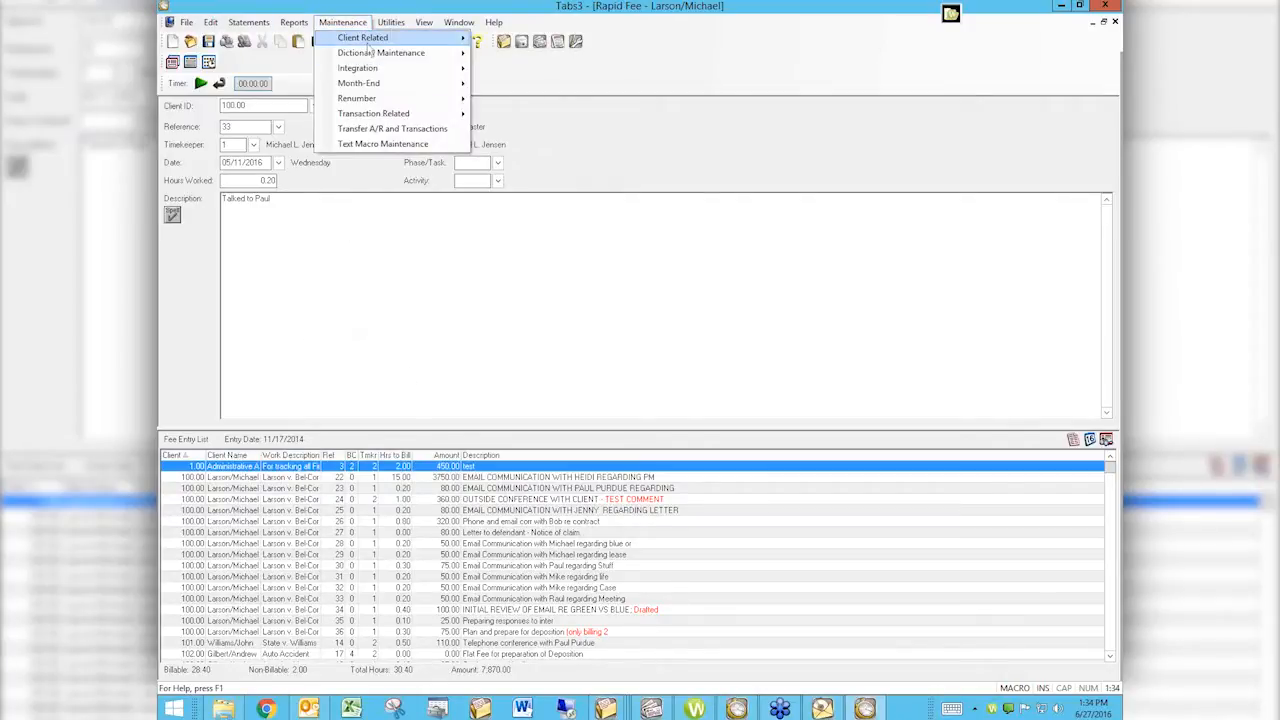
mouse_move(356, 51)
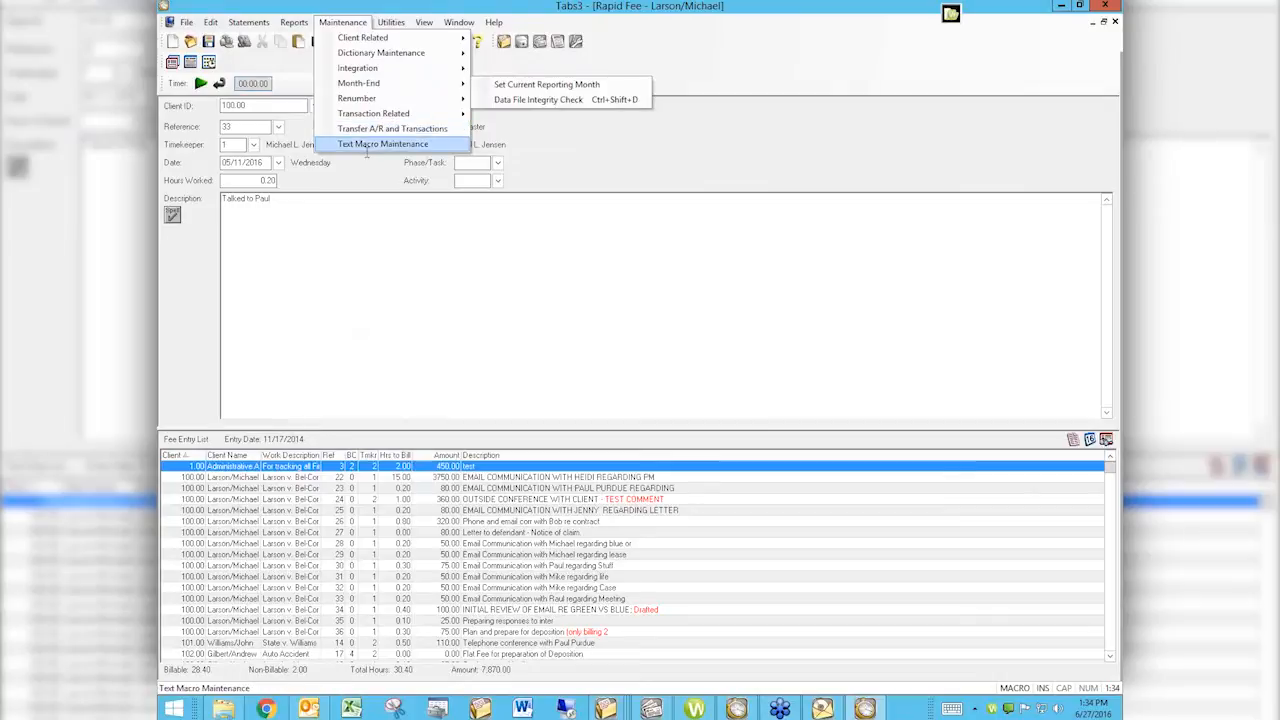
left_click(309, 210)
right_click(308, 205)
left_click_drag(306, 203, 244, 201)
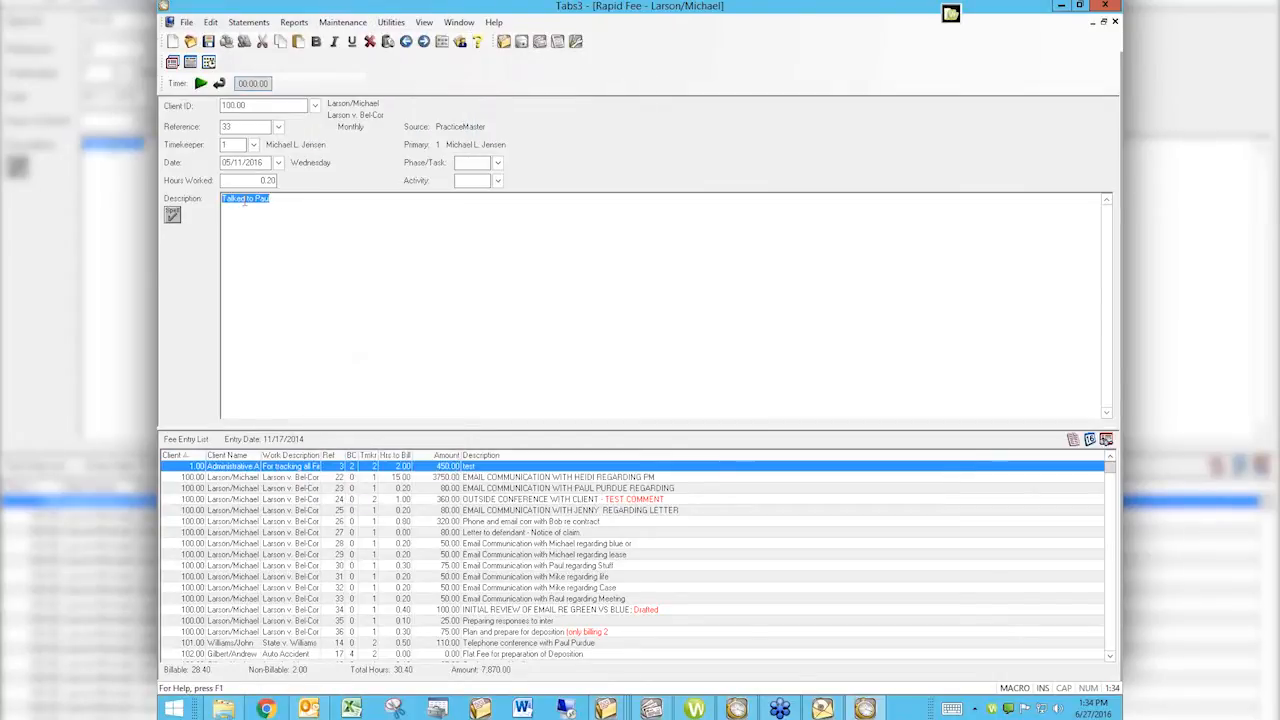
right_click(305, 213)
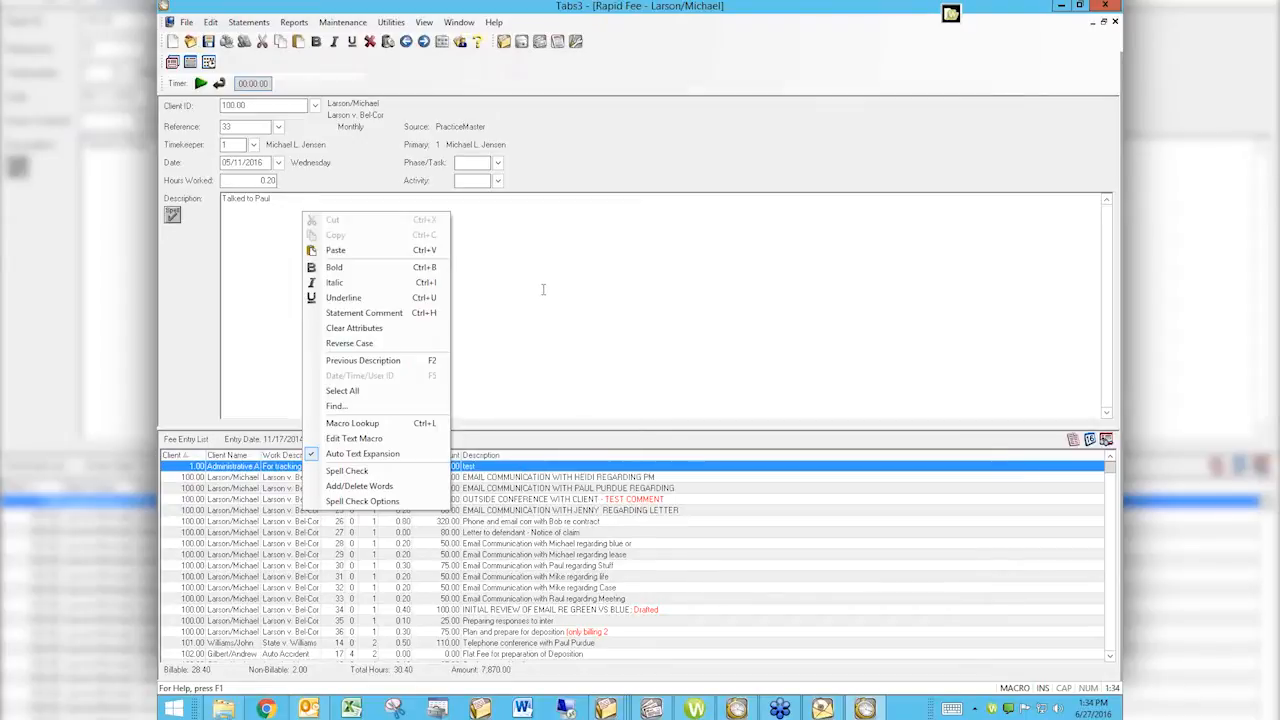
Switch to PracticeMaster and look at the open client's fee records and the Dictionary Maintenance options.
left_click(606, 708)
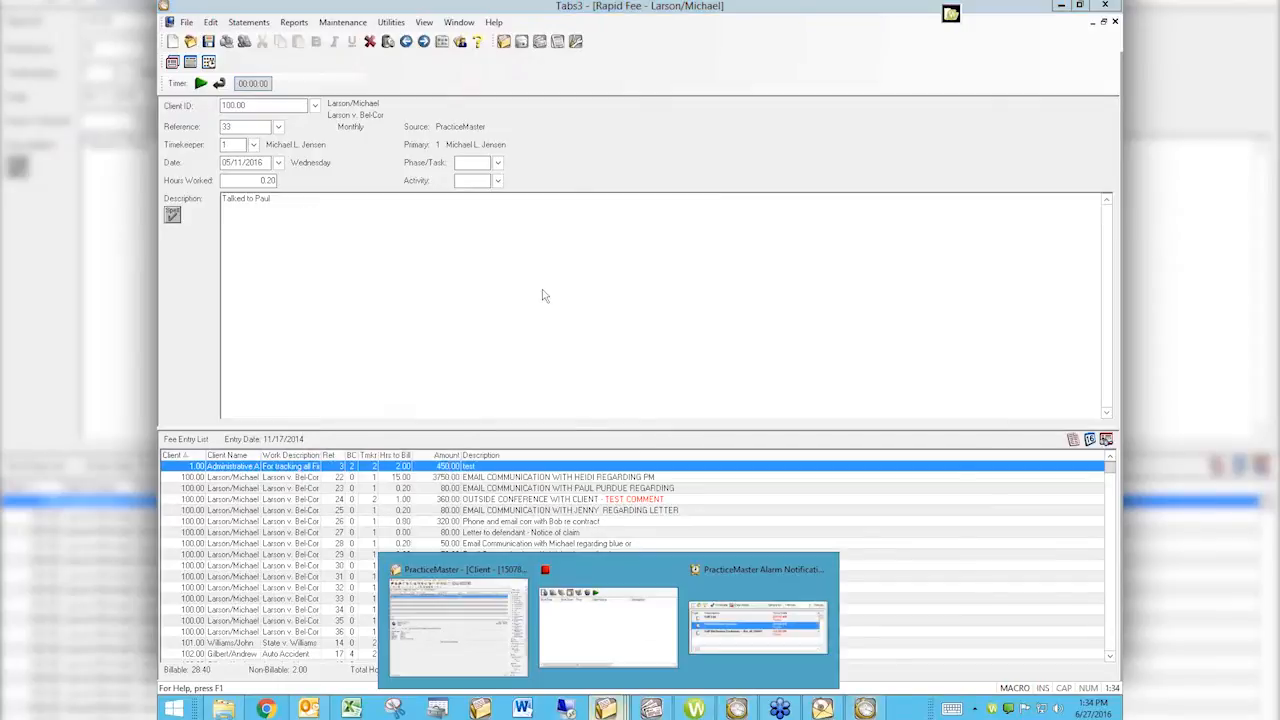
left_click(450, 610)
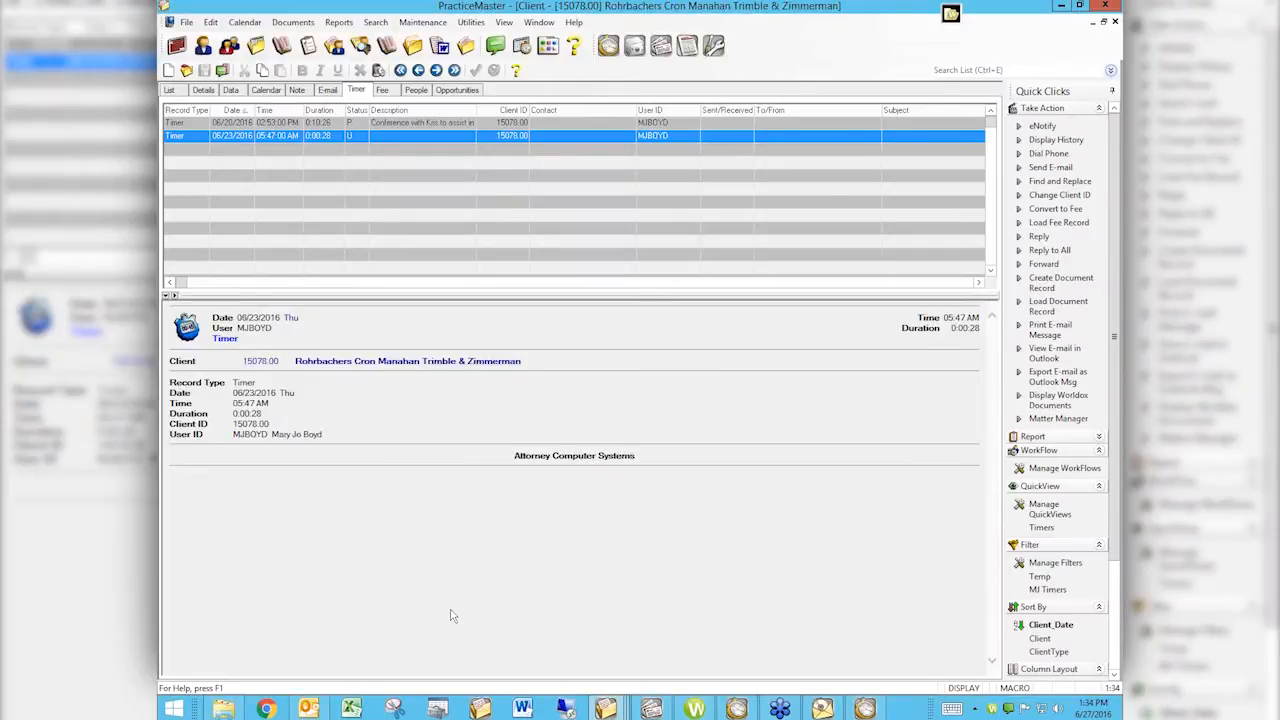
left_click(382, 90)
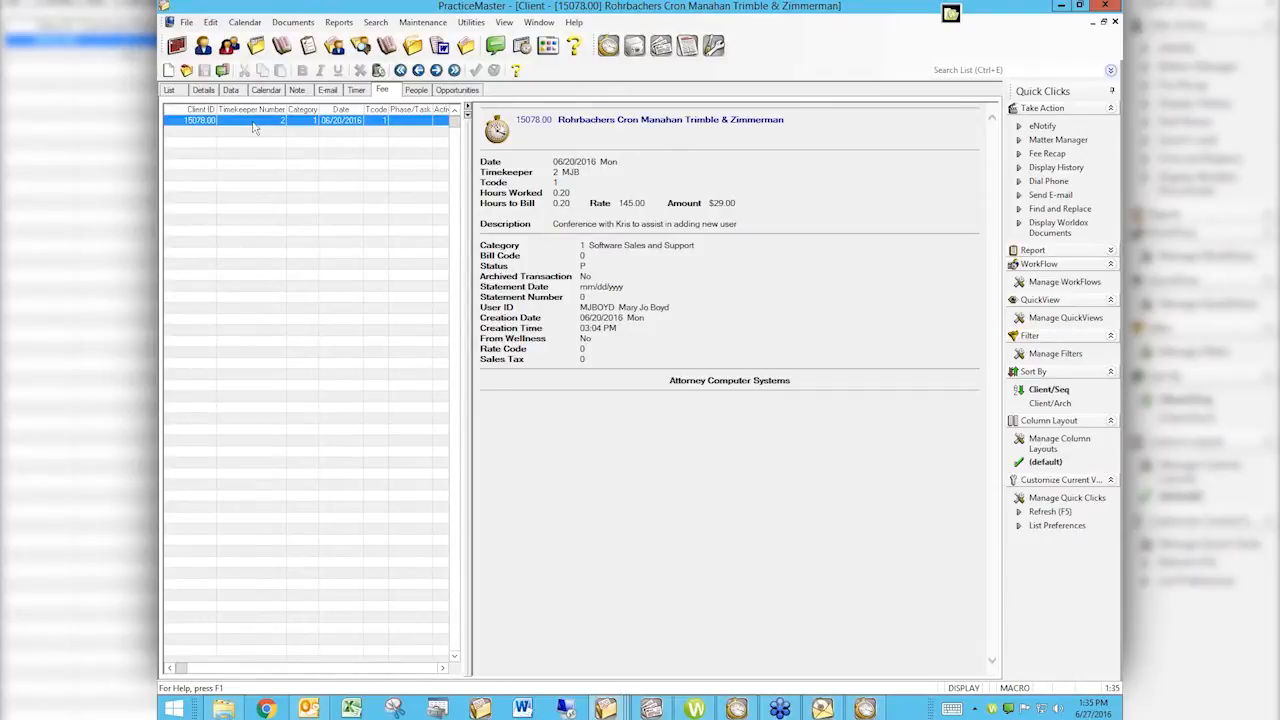
left_click(423, 23)
mouse_move(441, 42)
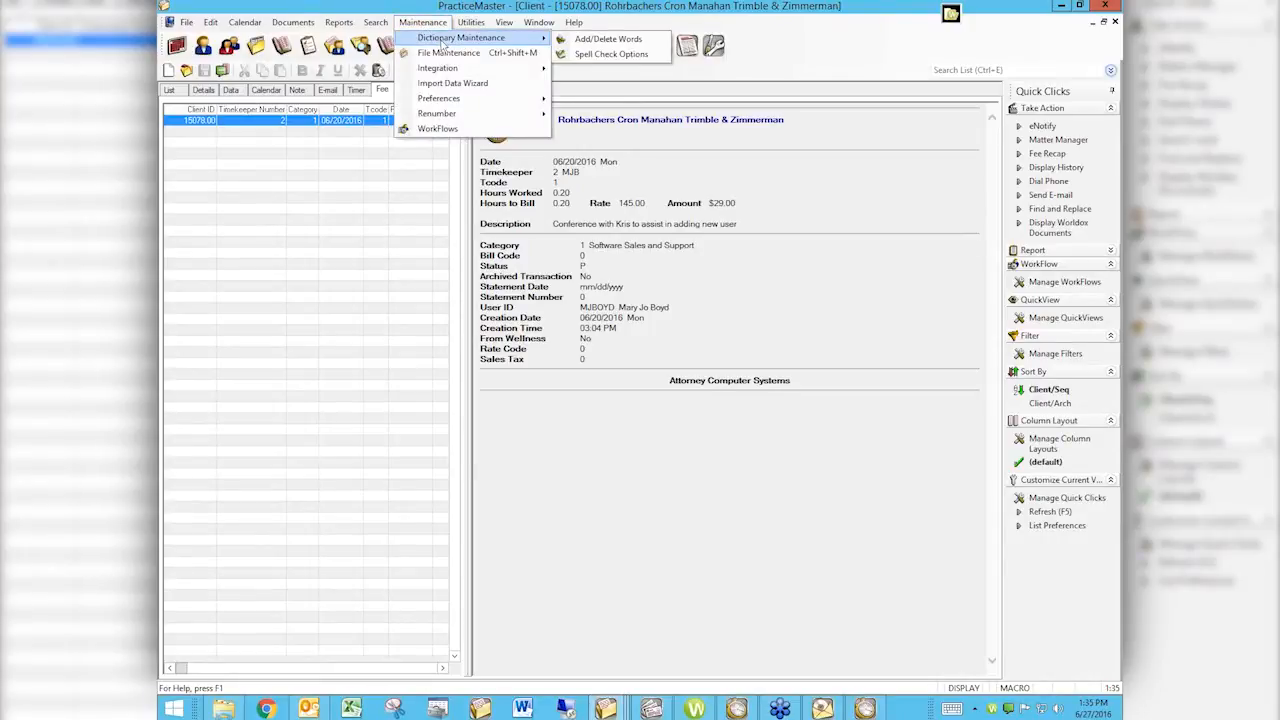
left_click(310, 213)
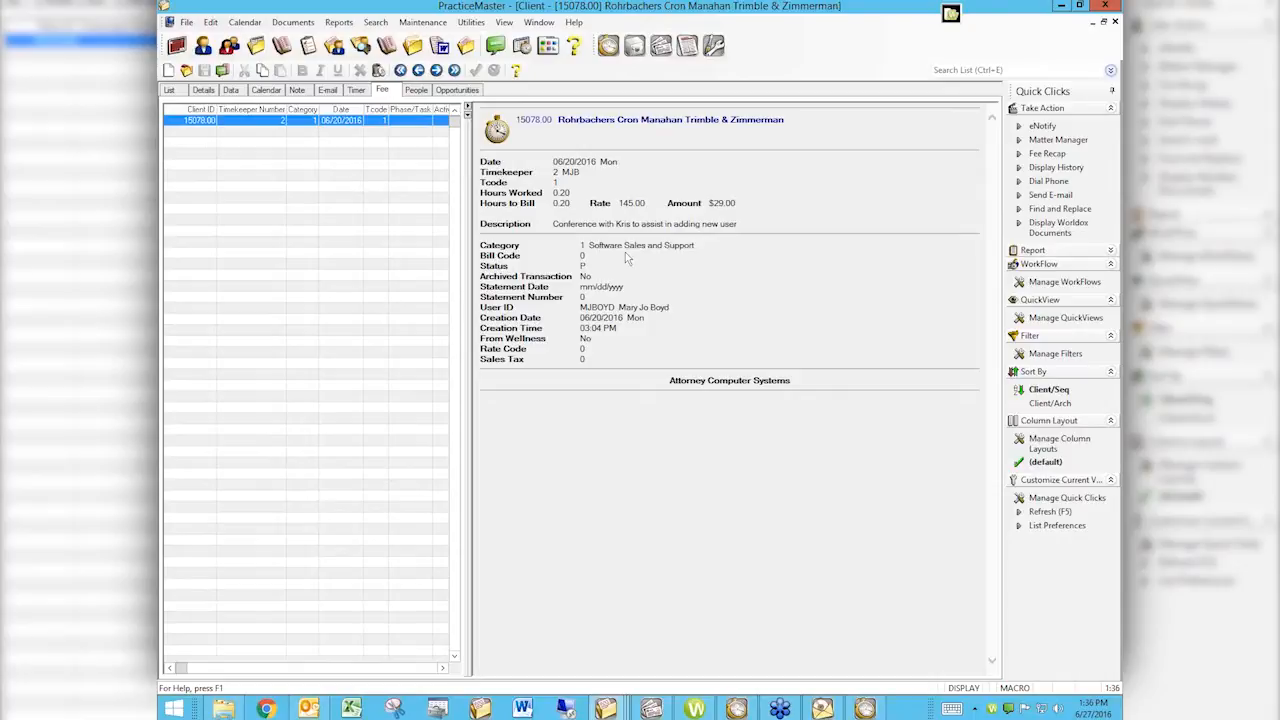
Return to Tabs3, check its version and edition information, and close the information window.
left_click(866, 708)
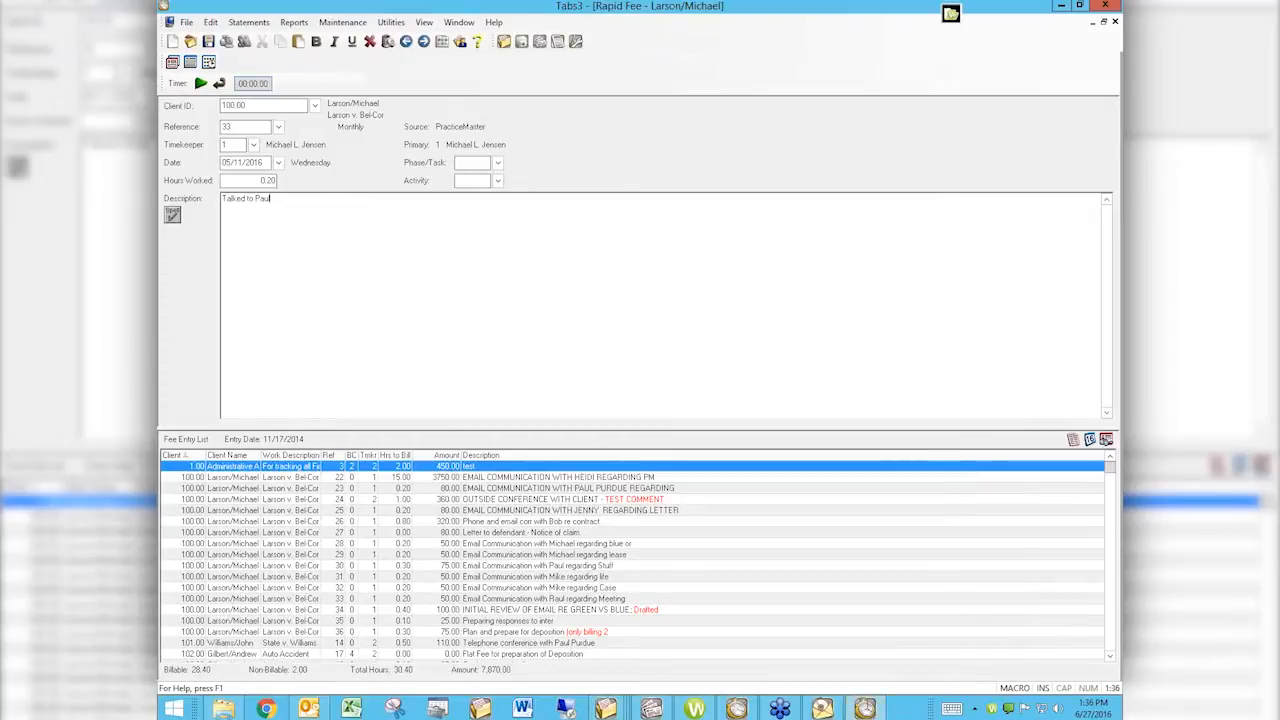
left_click(493, 24)
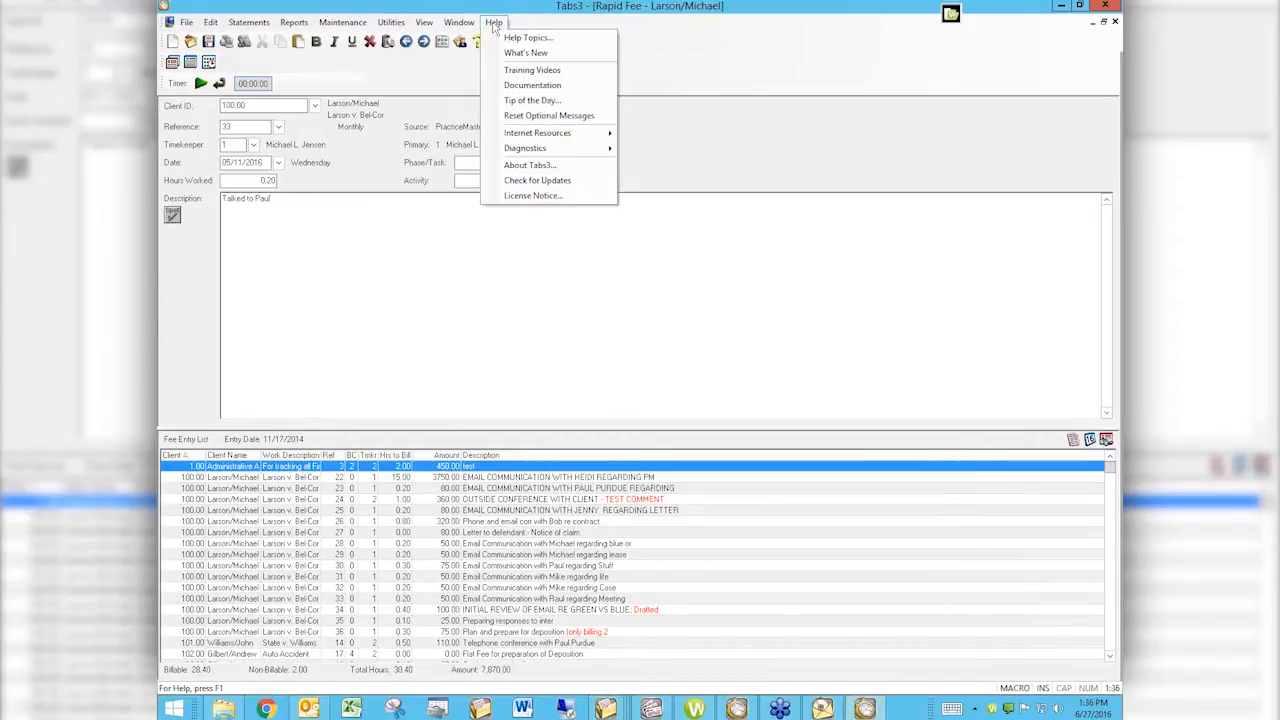
left_click(524, 164)
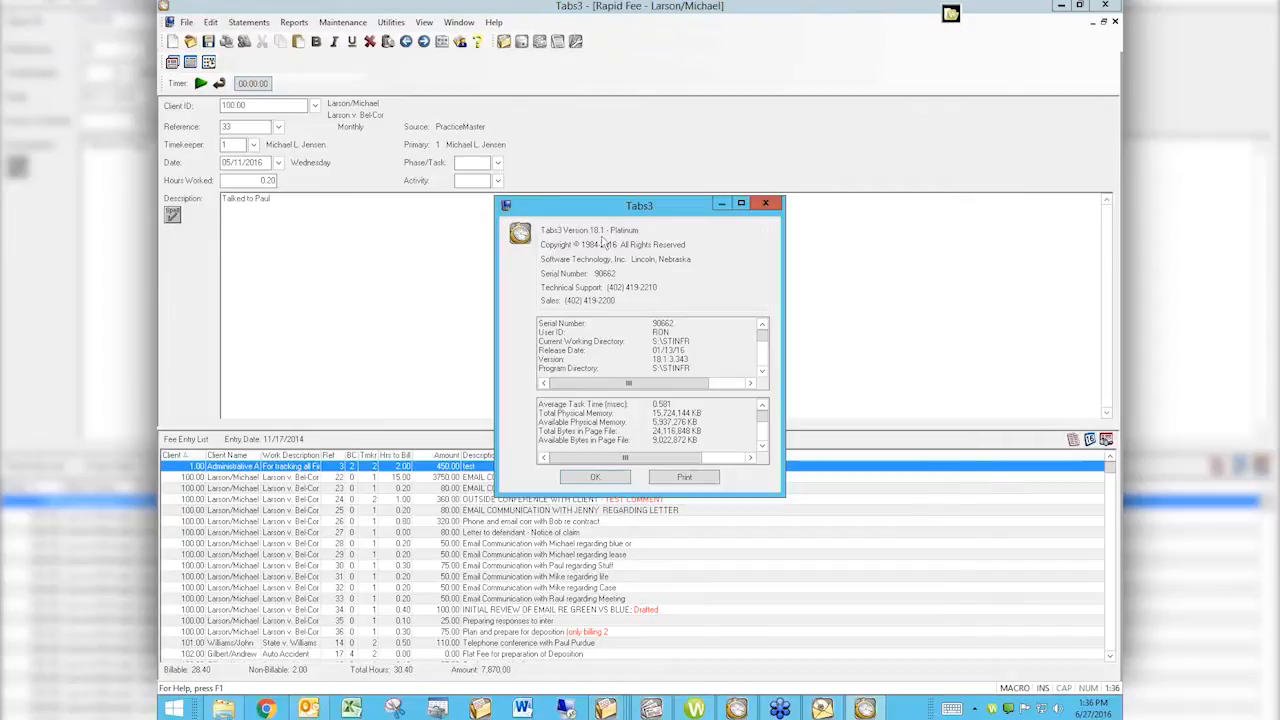
left_click(594, 478)
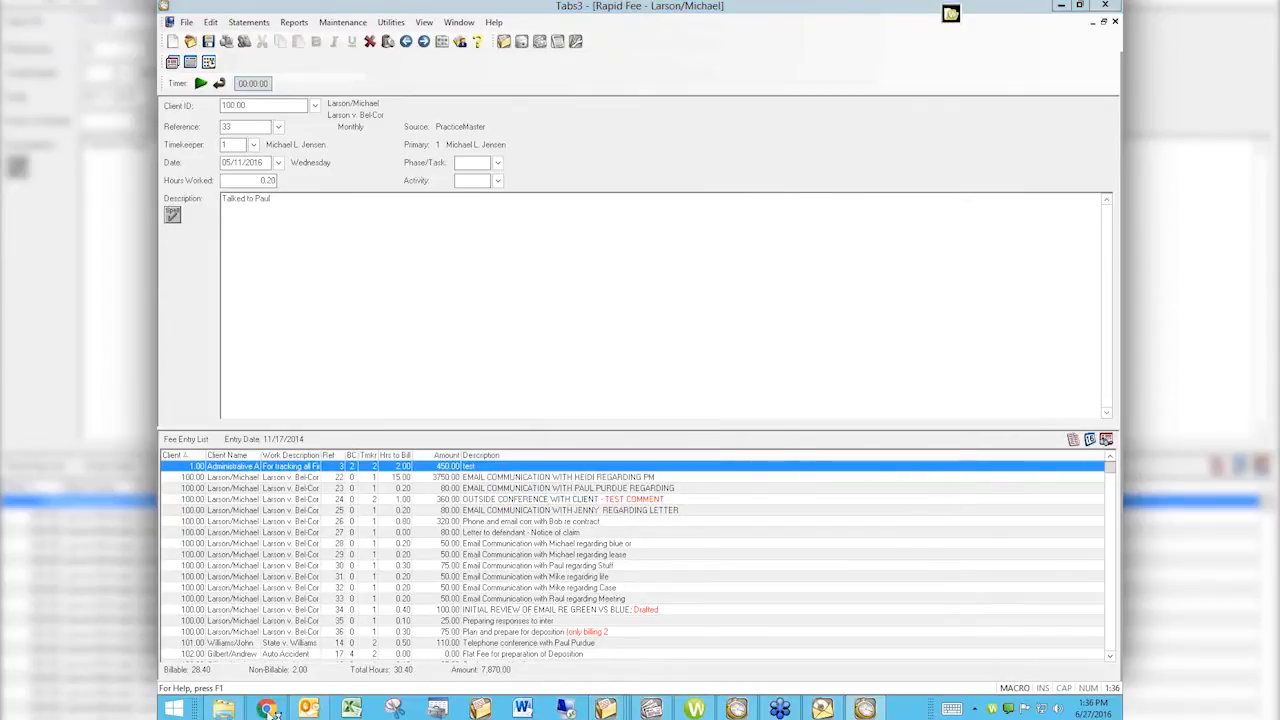
Switch to Chrome, go to attorneycomputersystems.com, and look over the video series offered in its Videos section.
left_click(268, 709)
type("at")
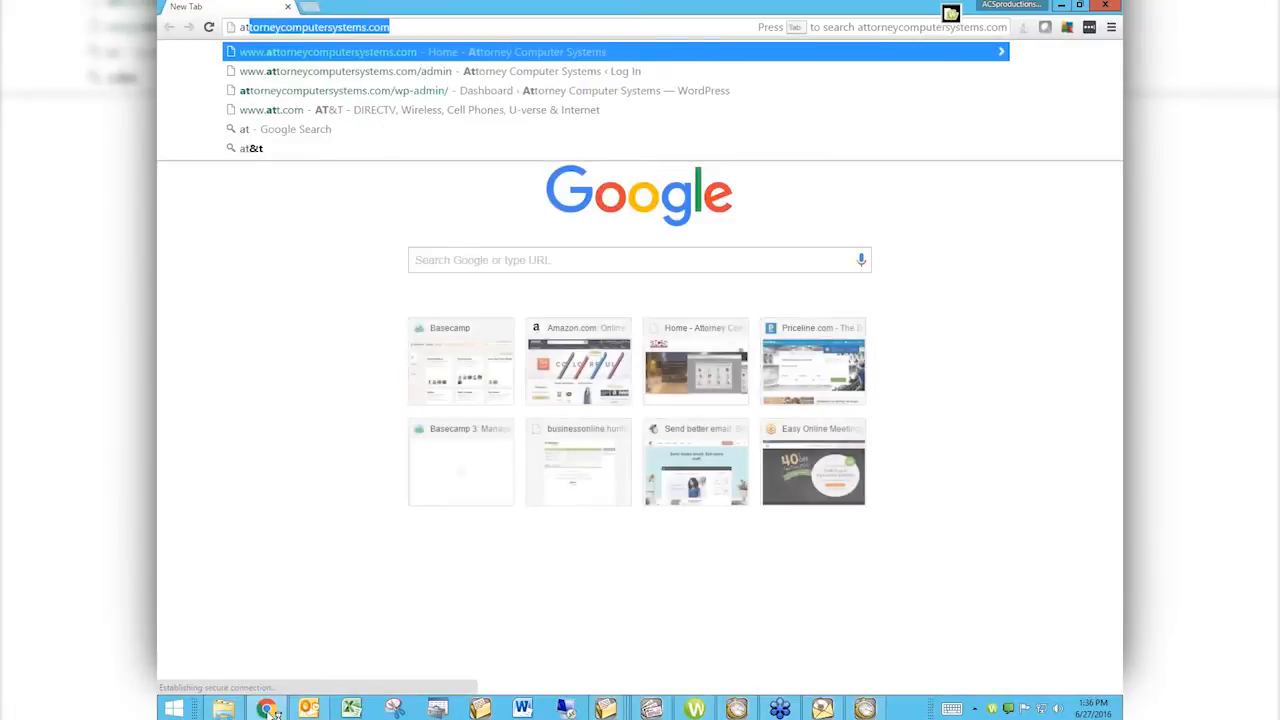
type("t")
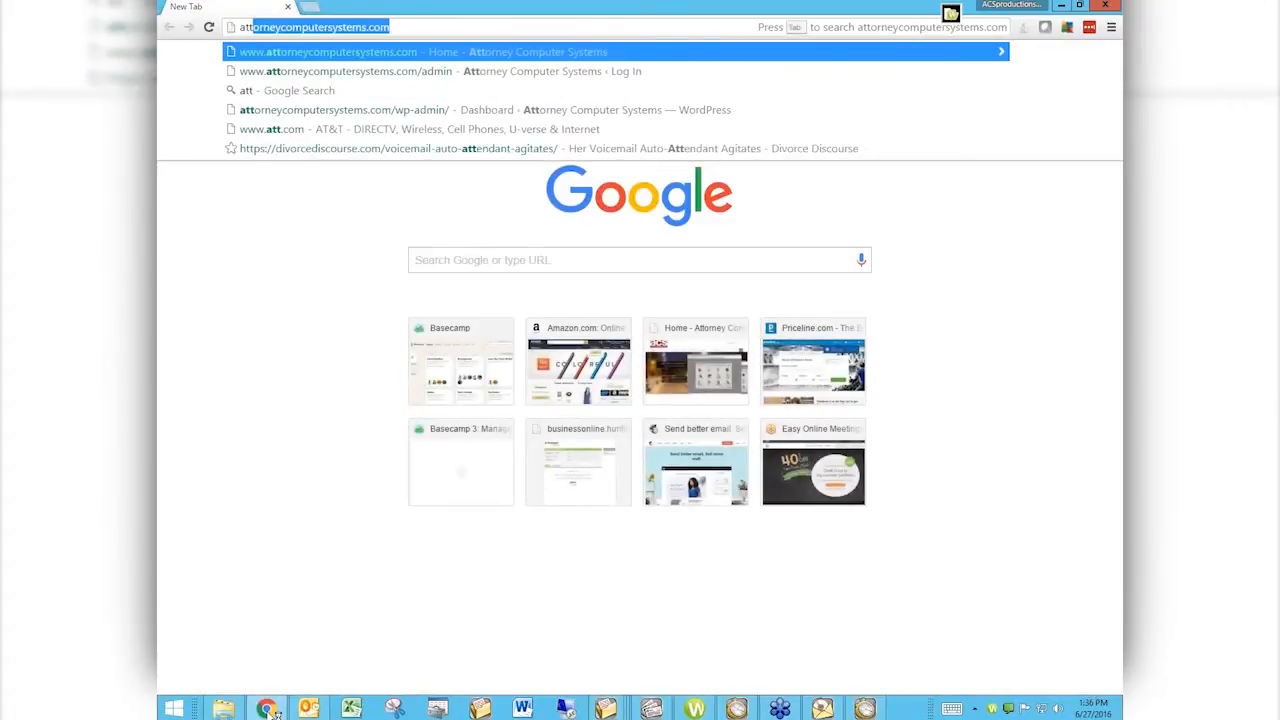
key("Return")
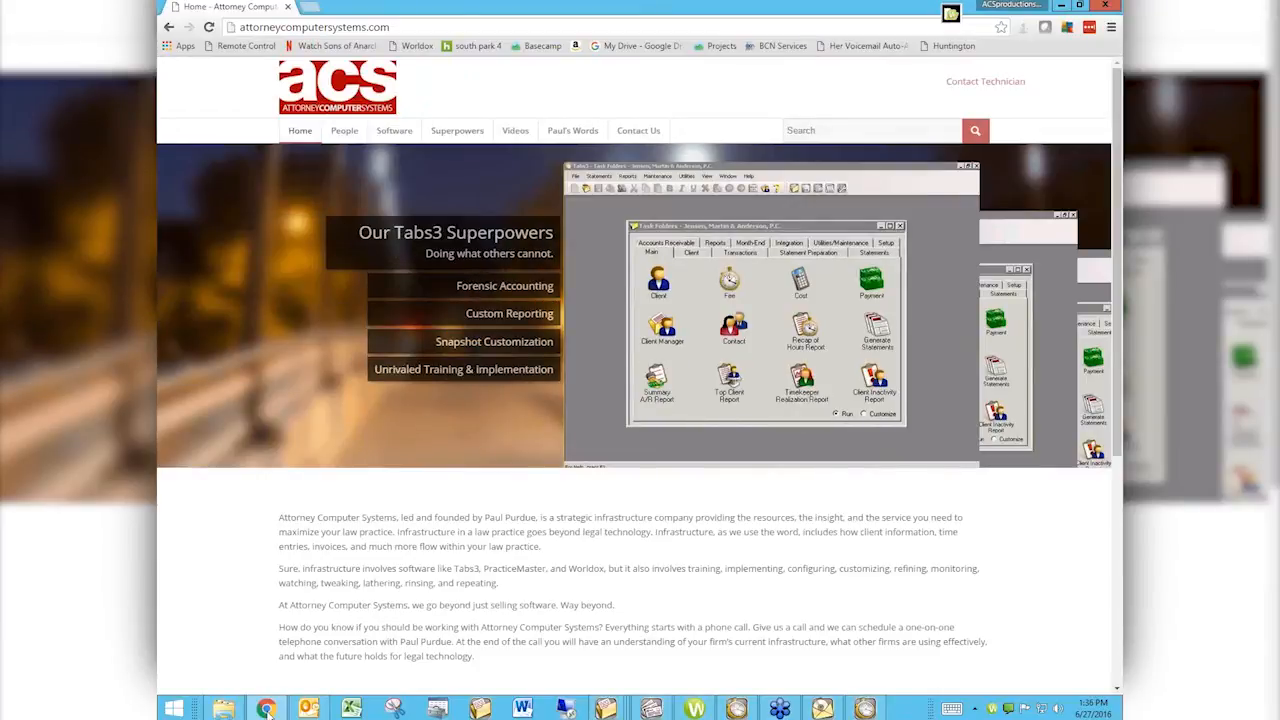
left_click(515, 131)
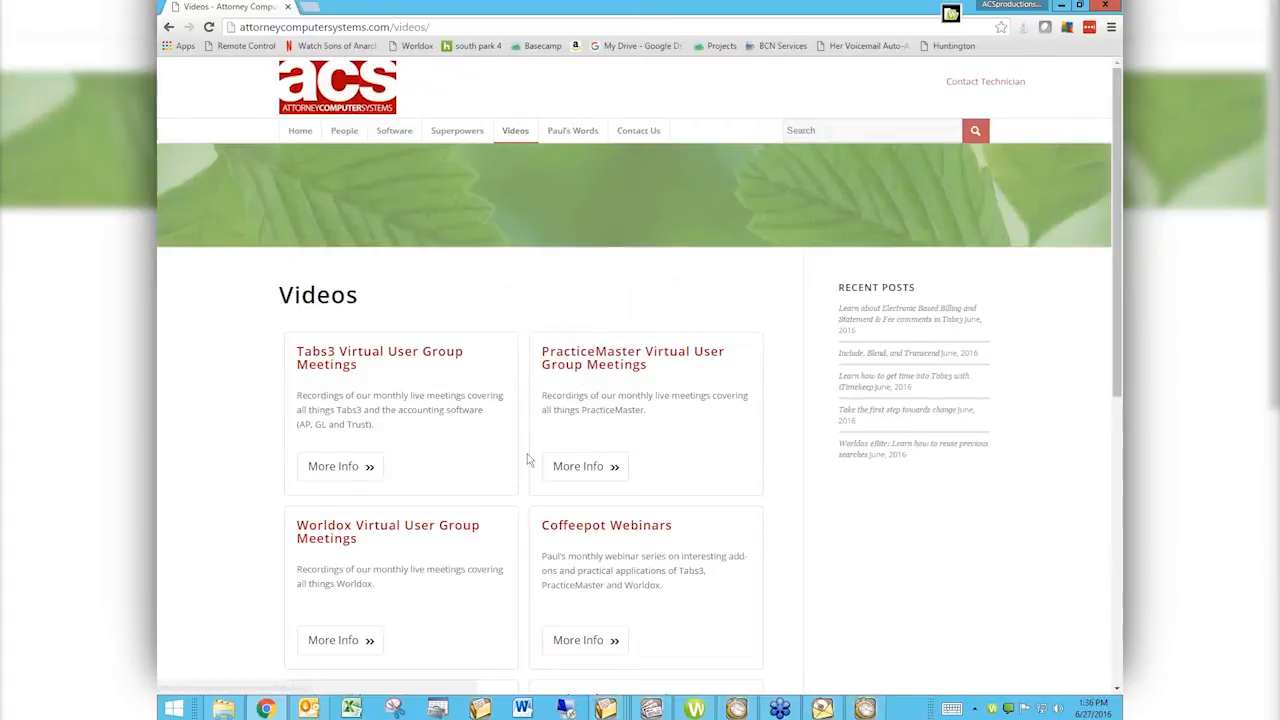
scroll(807, 596, "down", 2)
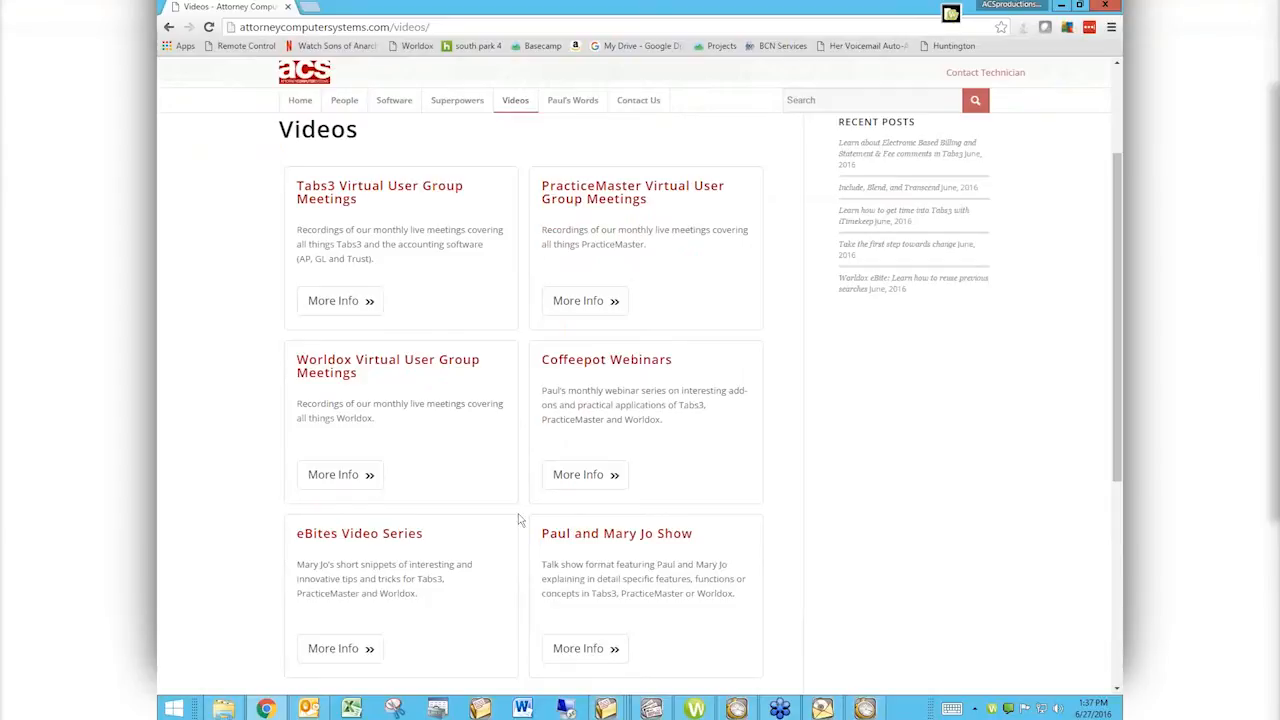
Open the Tabs3 Virtual User Group Meetings page and look through the upcoming session and past recordings.
mouse_move(680, 712)
left_click(354, 303)
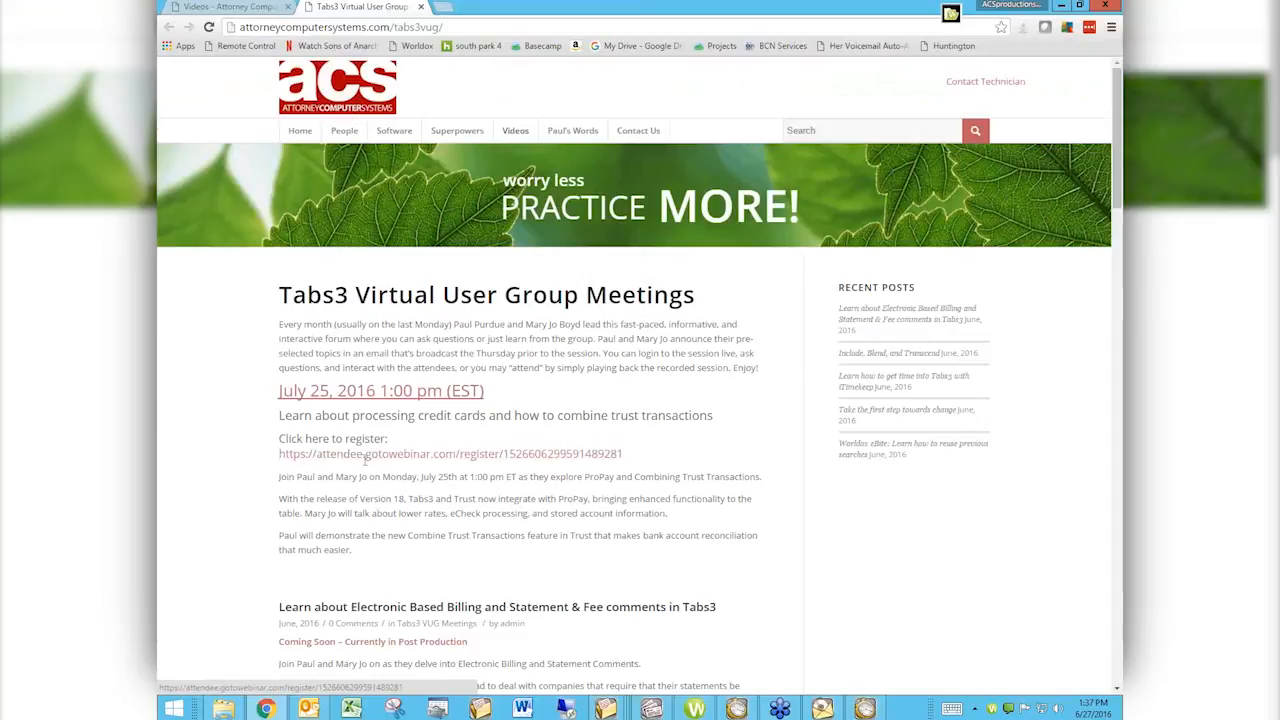
scroll(870, 573, "down", 3)
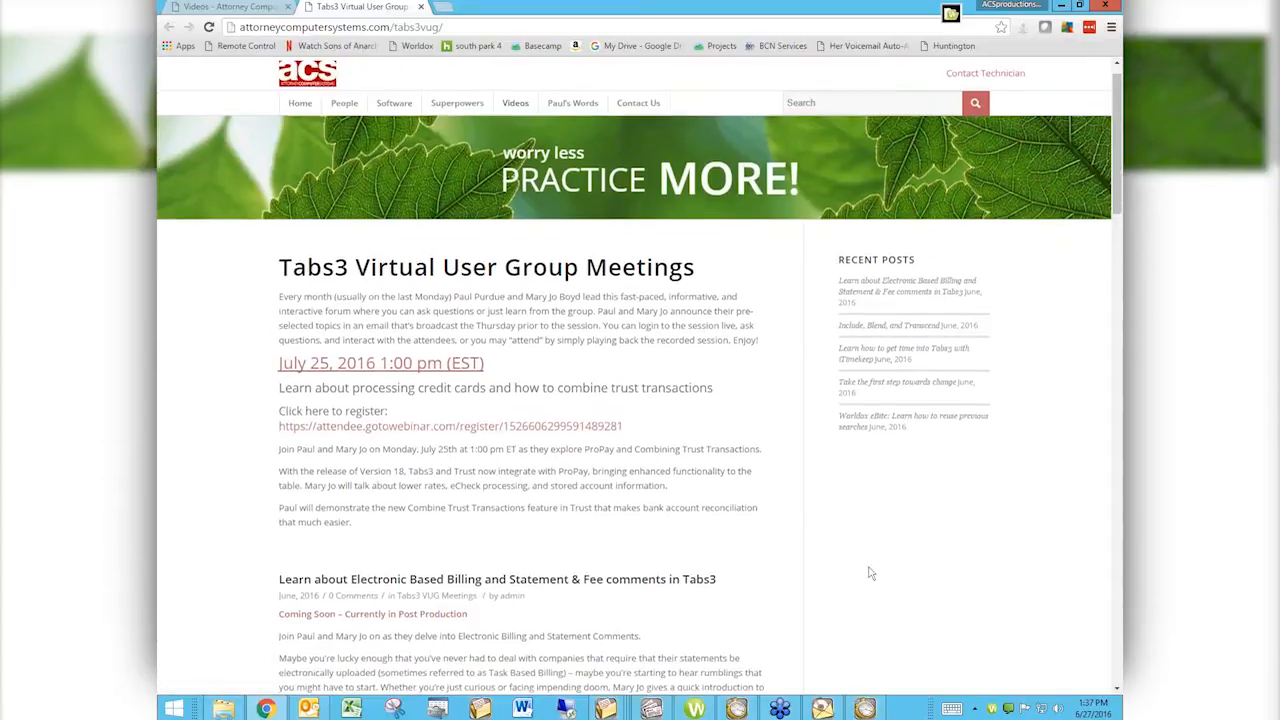
scroll(870, 573, "down", 1)
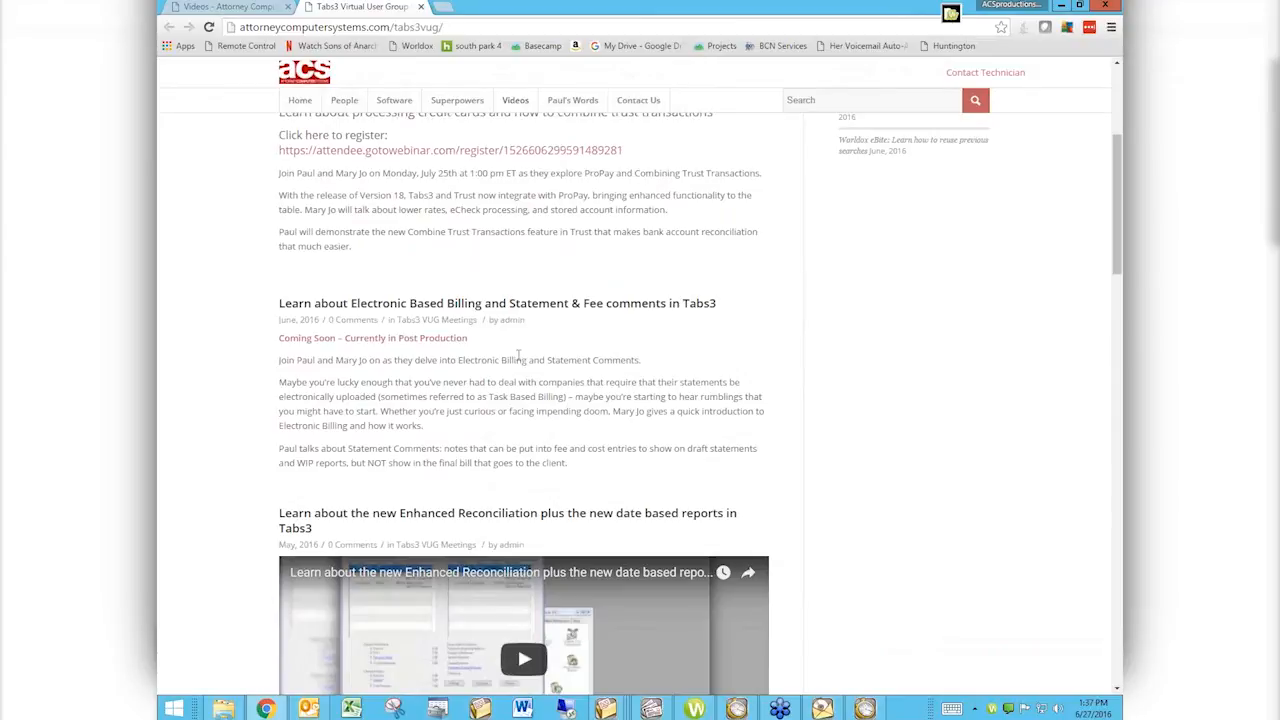
scroll(845, 545, "down", 3)
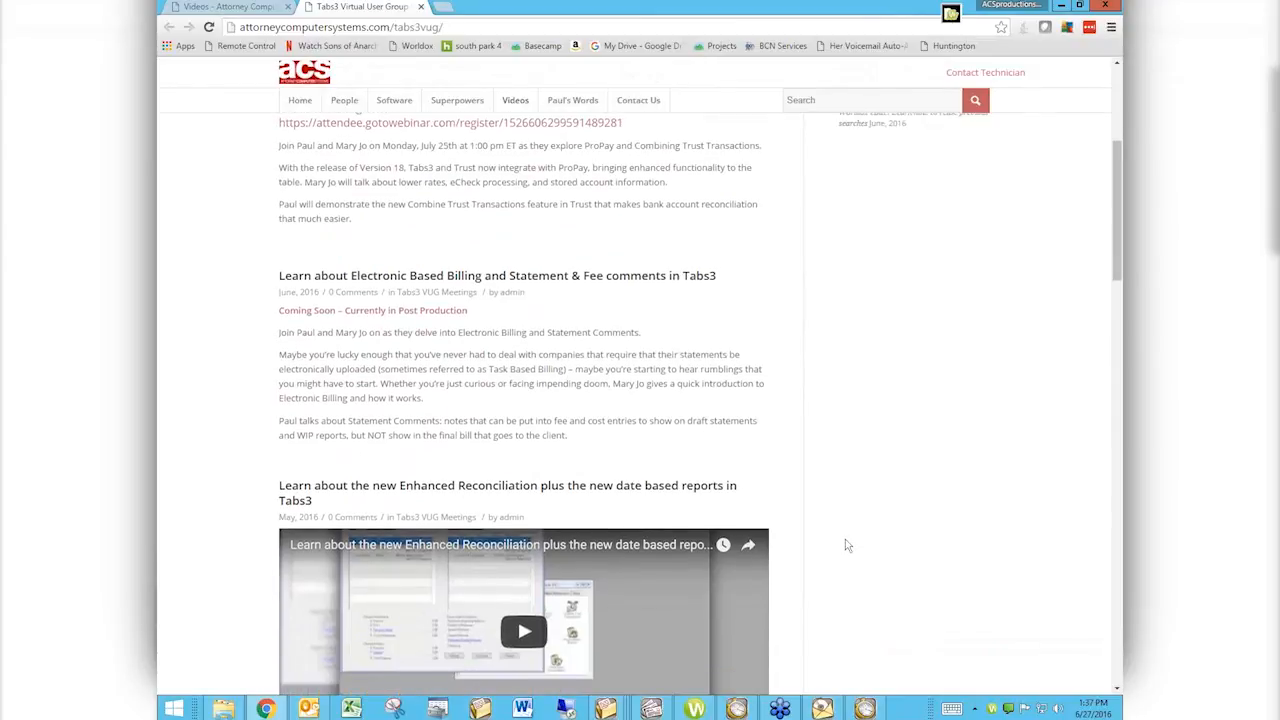
scroll(845, 545, "down", 2)
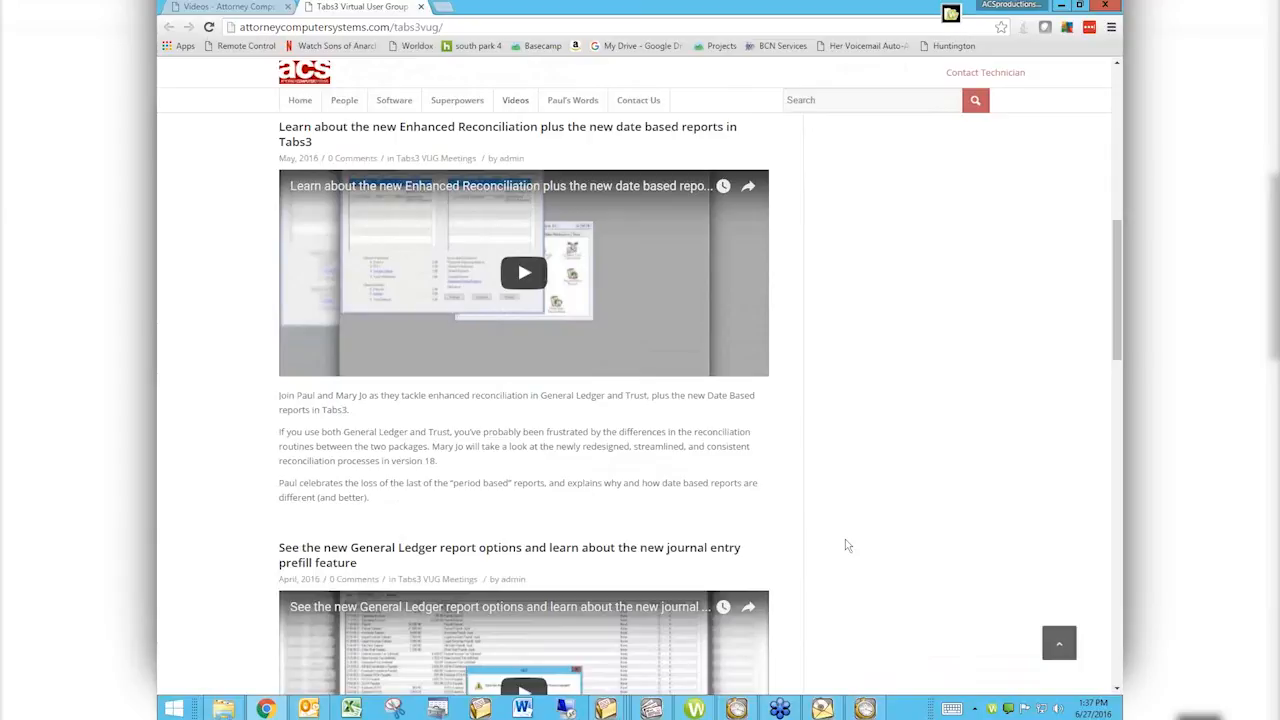
left_click(927, 29)
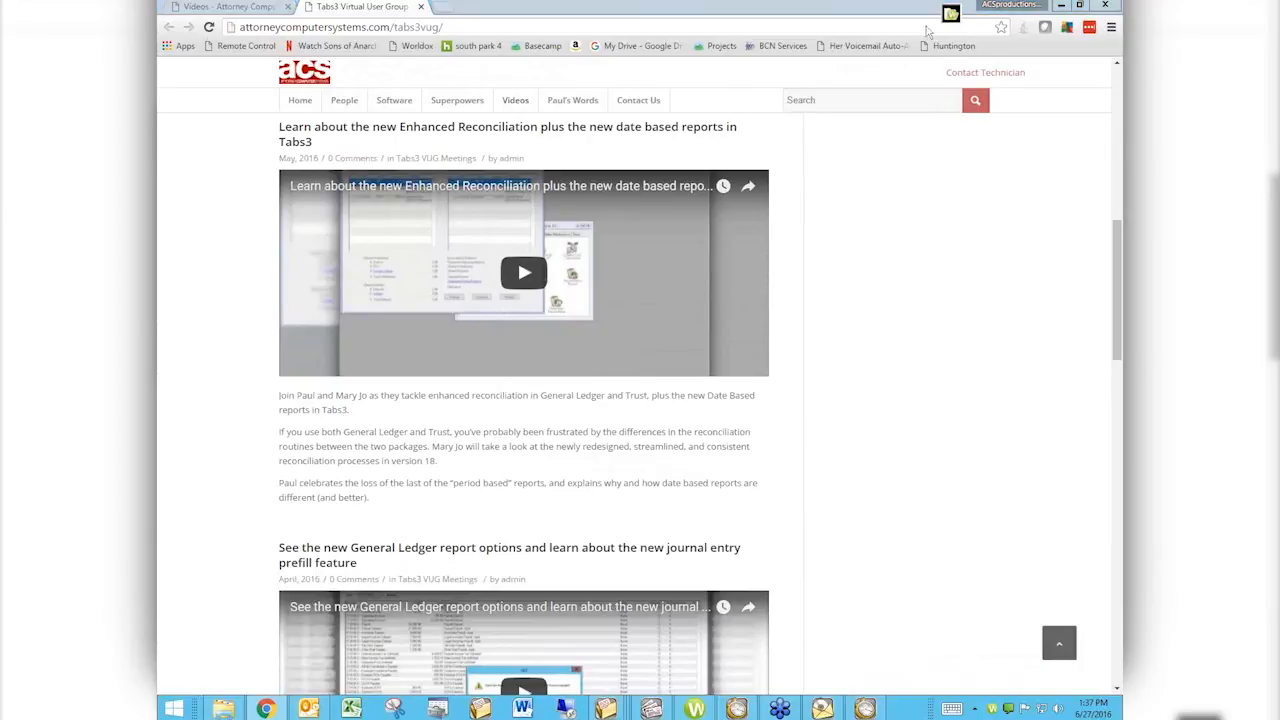